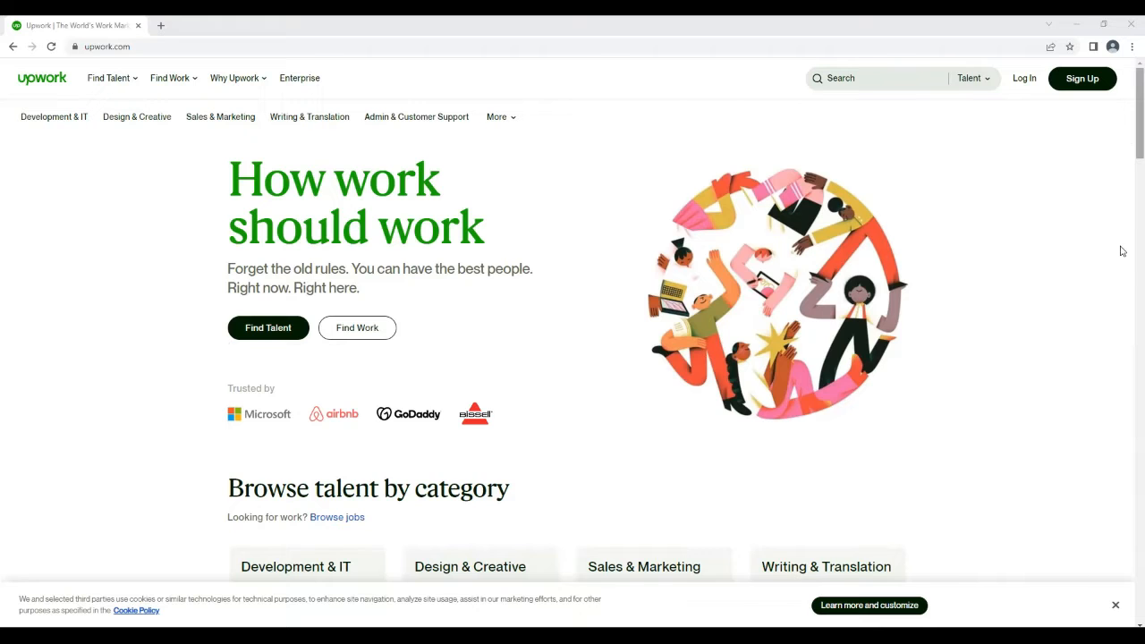
Look through the Upwork home page, including the top skills list and the footer links
scroll(1118, 269, "down", 15)
scroll(1104, 409, "down", 15)
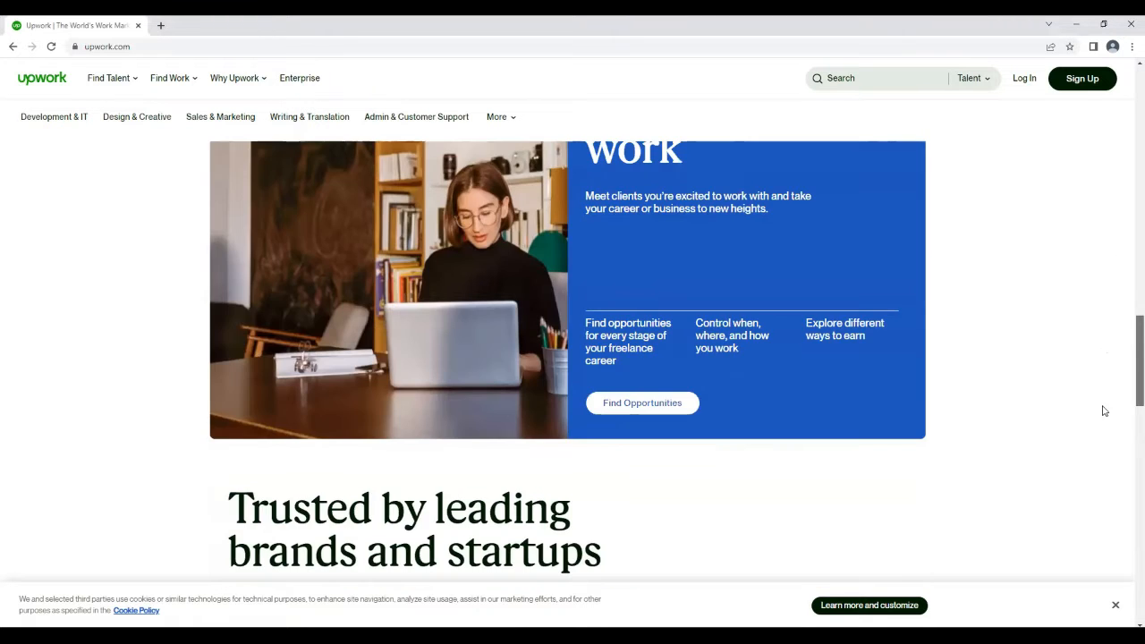
scroll(1090, 581, "up", 1)
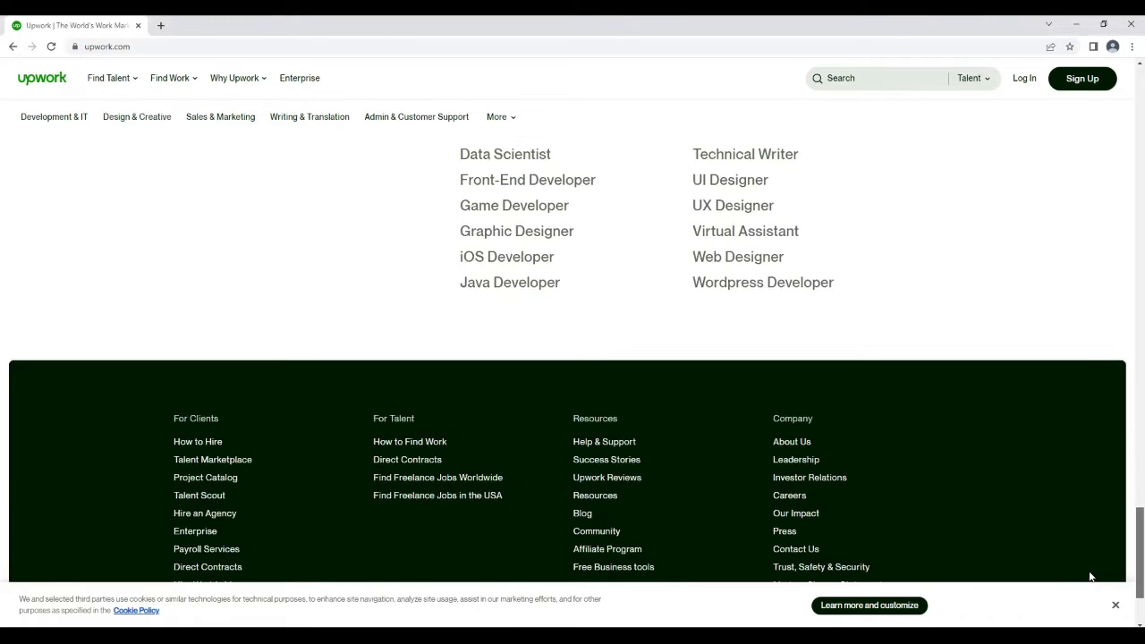
scroll(1086, 588, "down", 1)
scroll(1084, 556, "up", 3)
scroll(1082, 537, "up", 2)
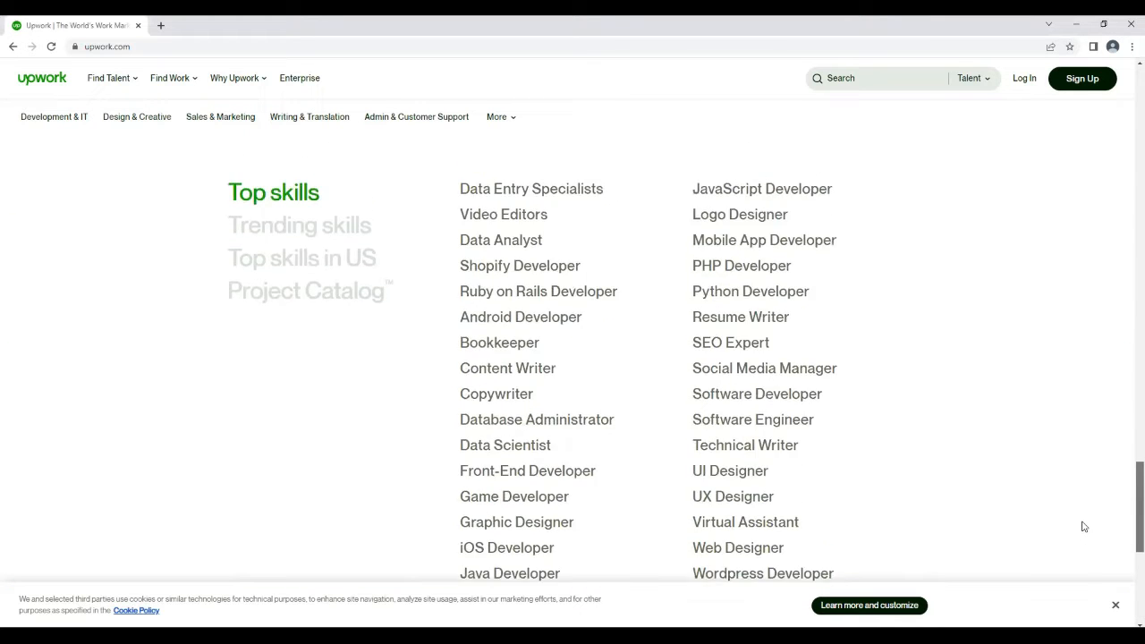
scroll(1079, 531, "down", 1)
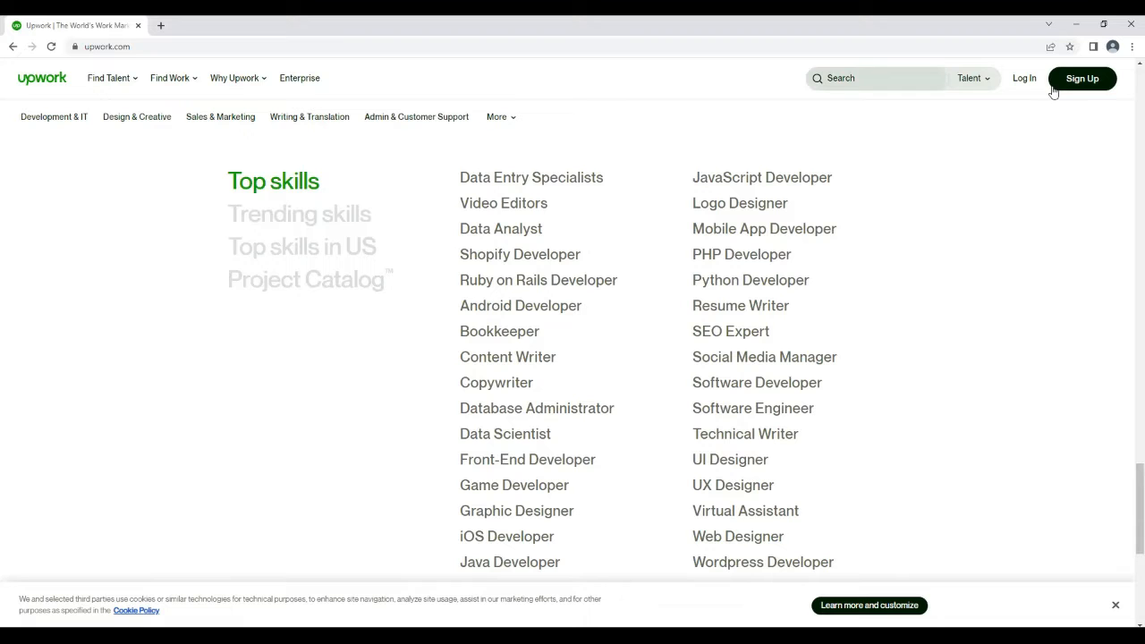
scroll(1128, 87, "up", 5)
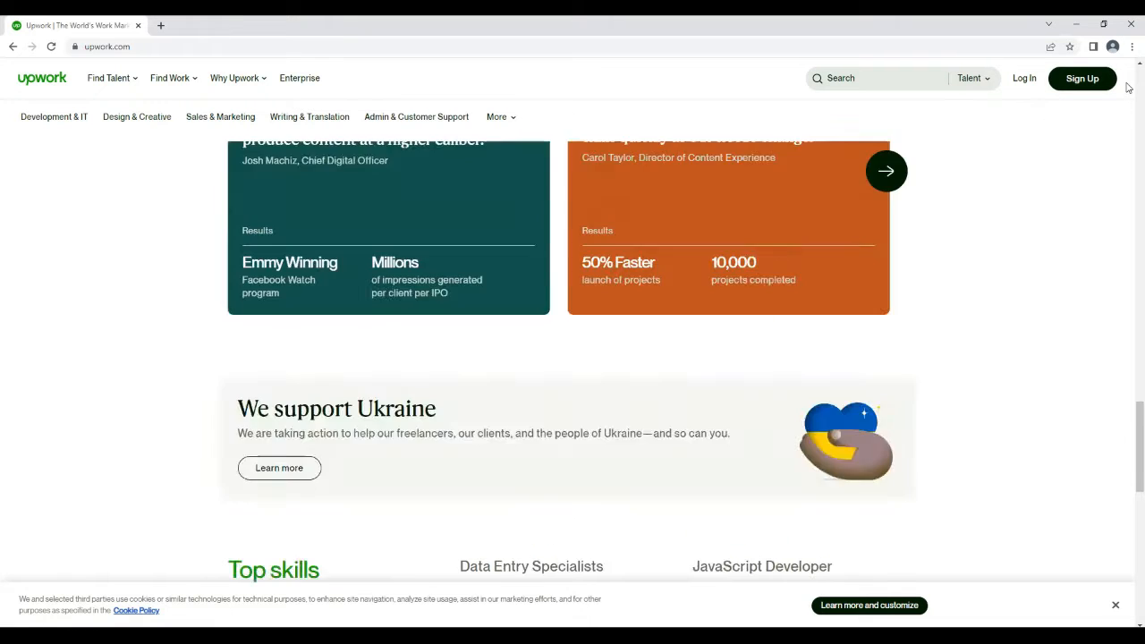
scroll(1128, 87, "up", 10)
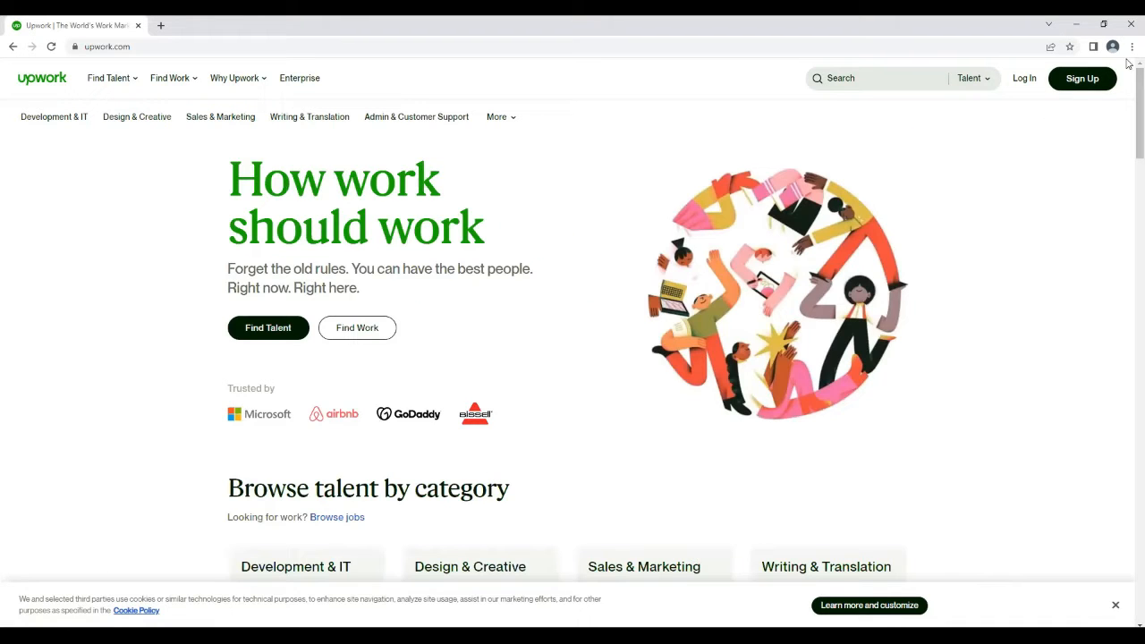
Start signing up as a freelancer looking for work, continuing with a Google account
left_click(1073, 81)
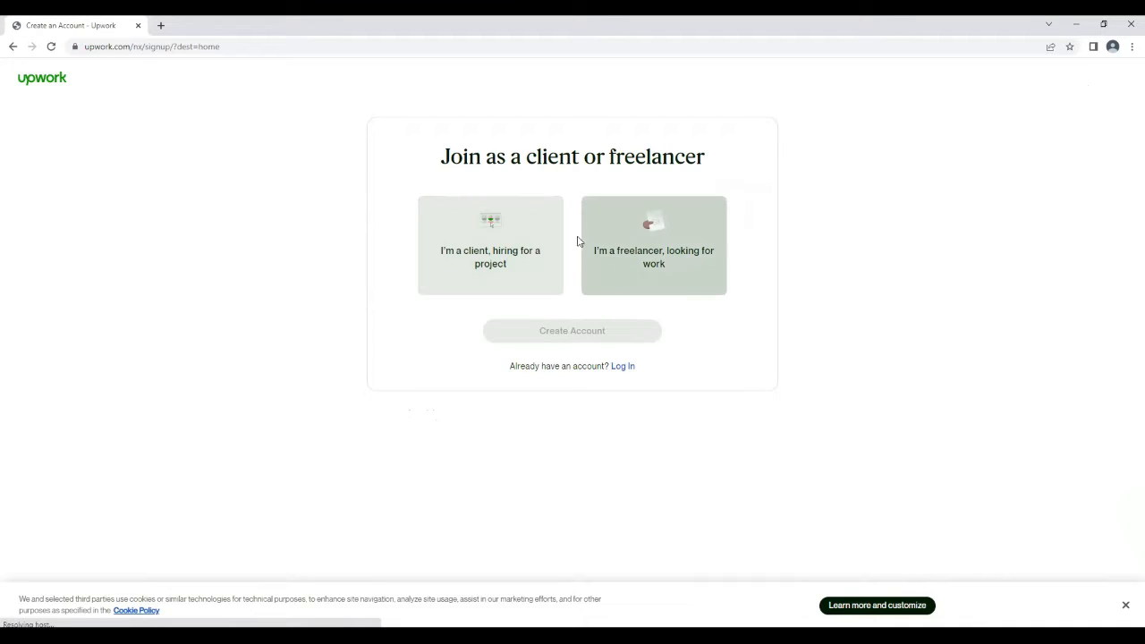
left_click(630, 228)
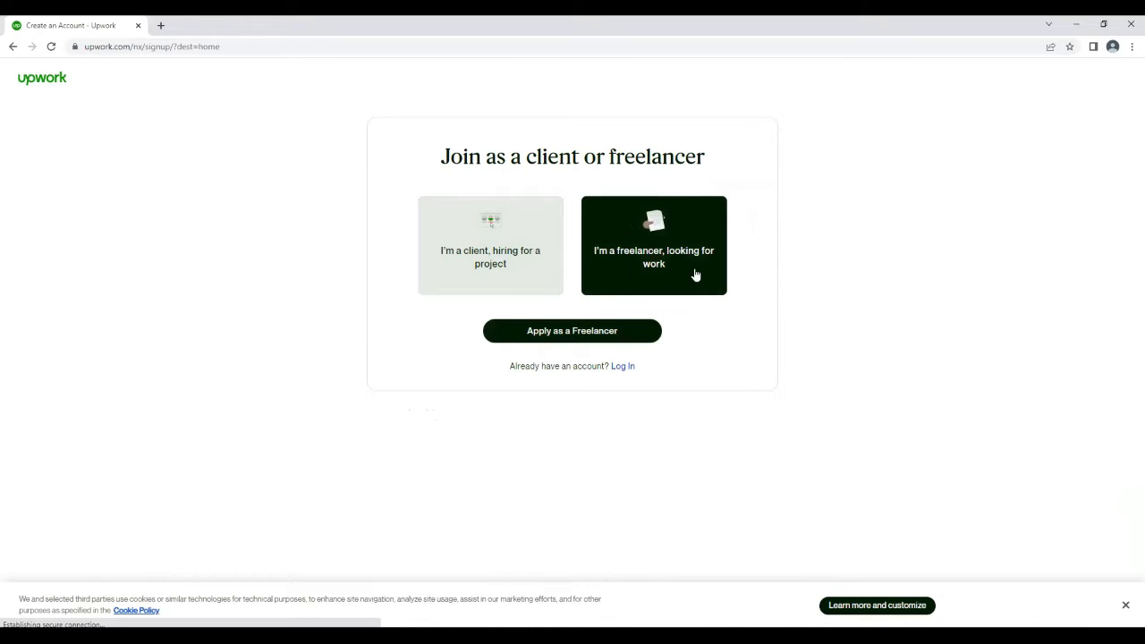
left_click(579, 333)
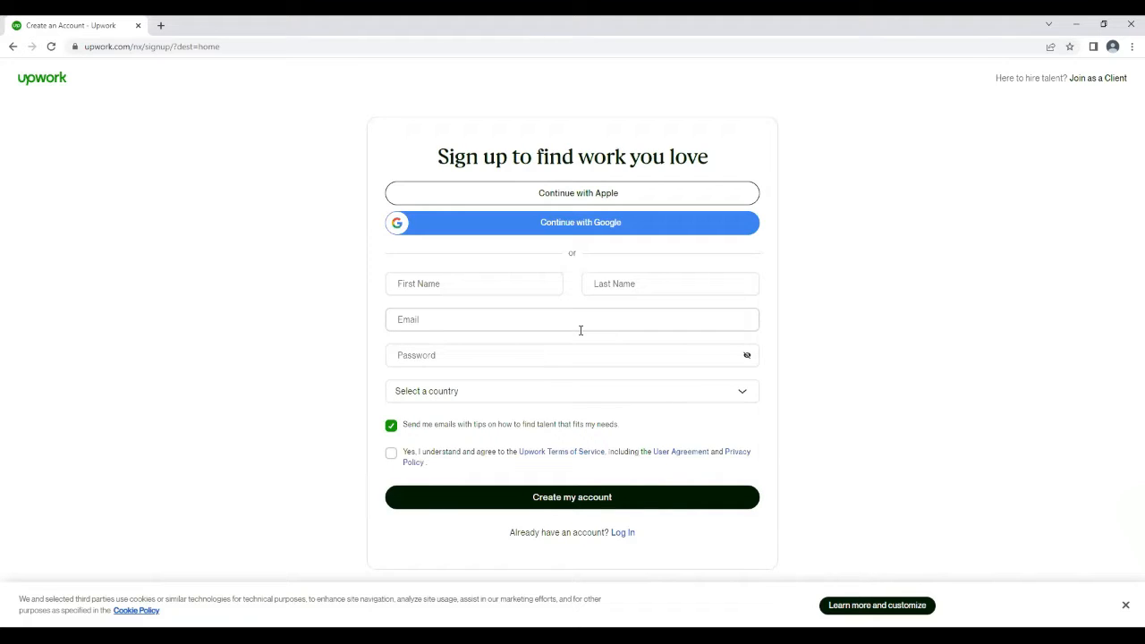
left_click(538, 223)
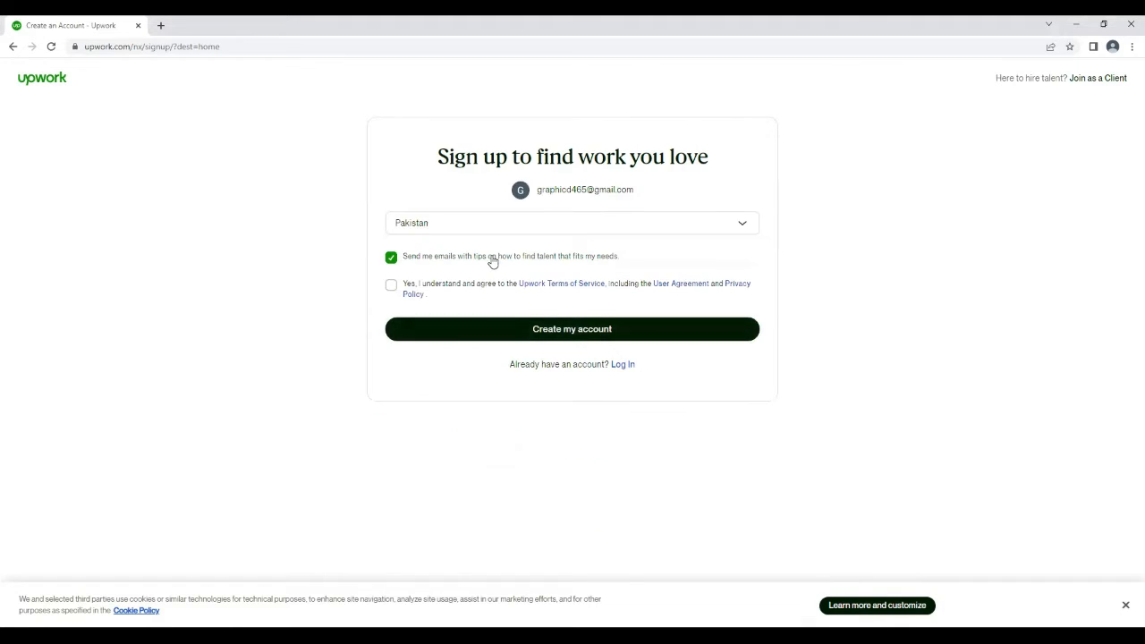
Accept the terms of service, opt out of the tips emails, and create the account
left_click(448, 287)
left_click(393, 260)
left_click(572, 327)
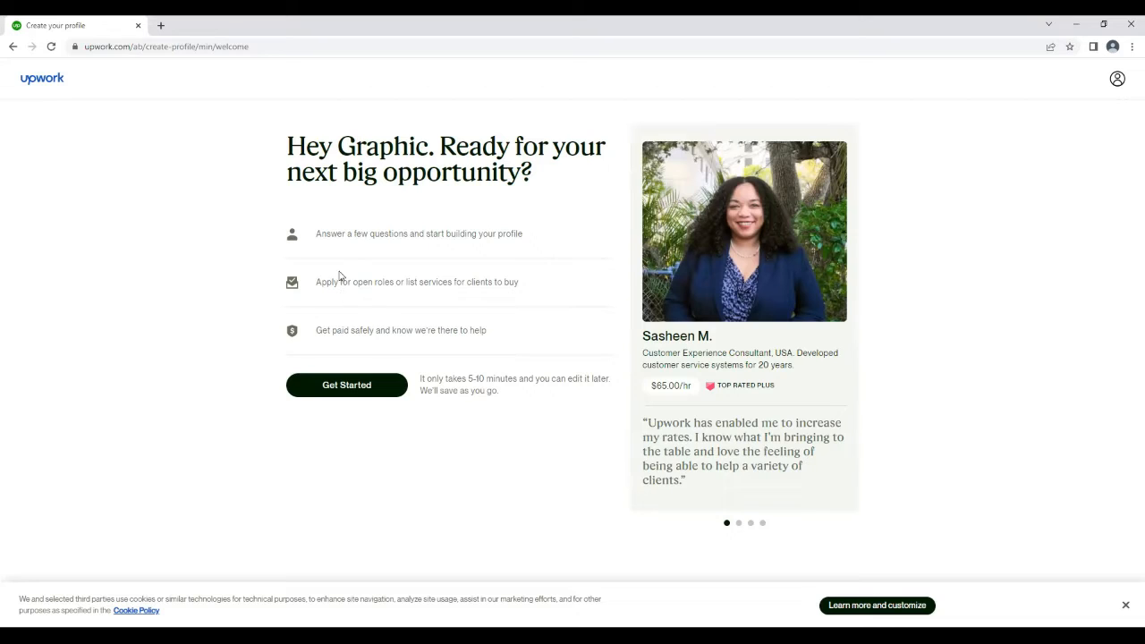
Answer the introductory profile questions with years of freelancing, earning the main income, and finding opportunities myself
left_click(337, 389)
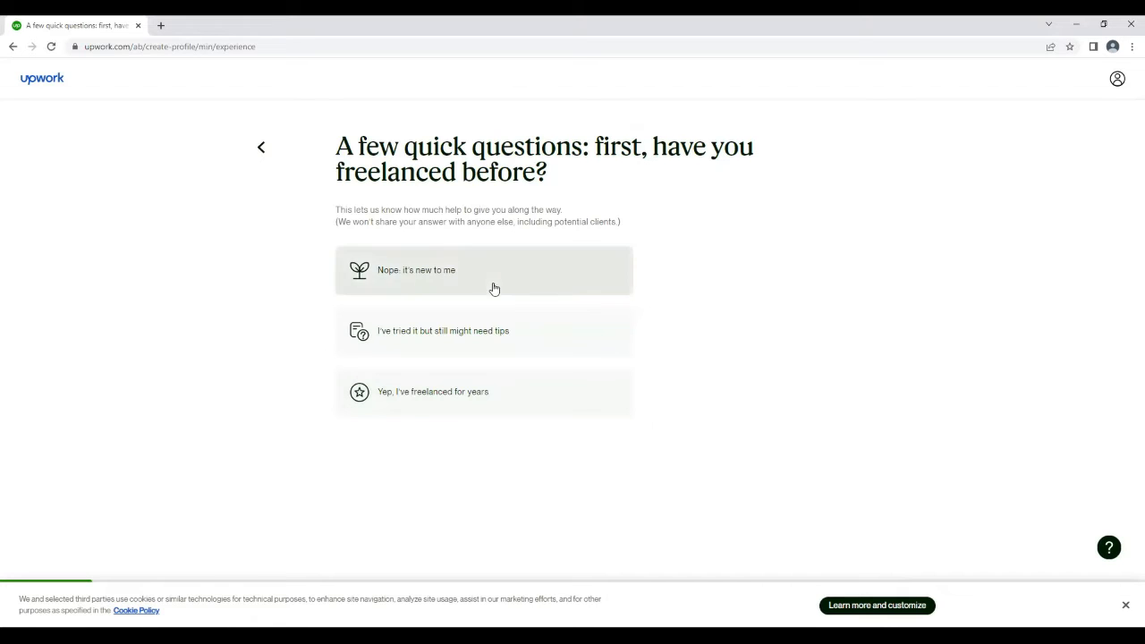
left_click(424, 391)
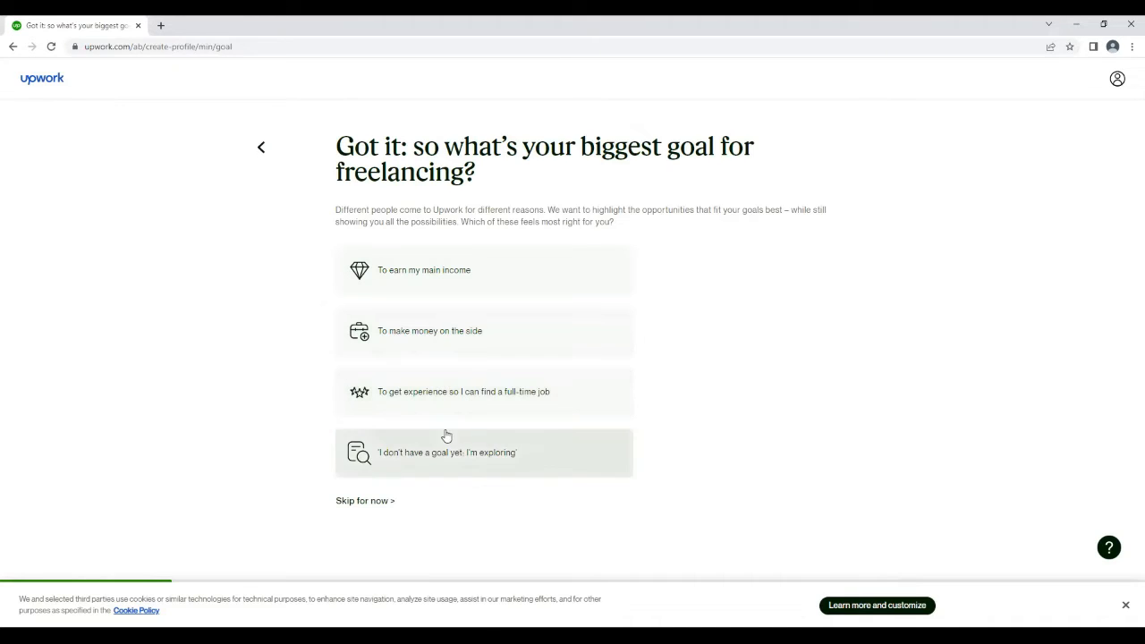
left_click(529, 291)
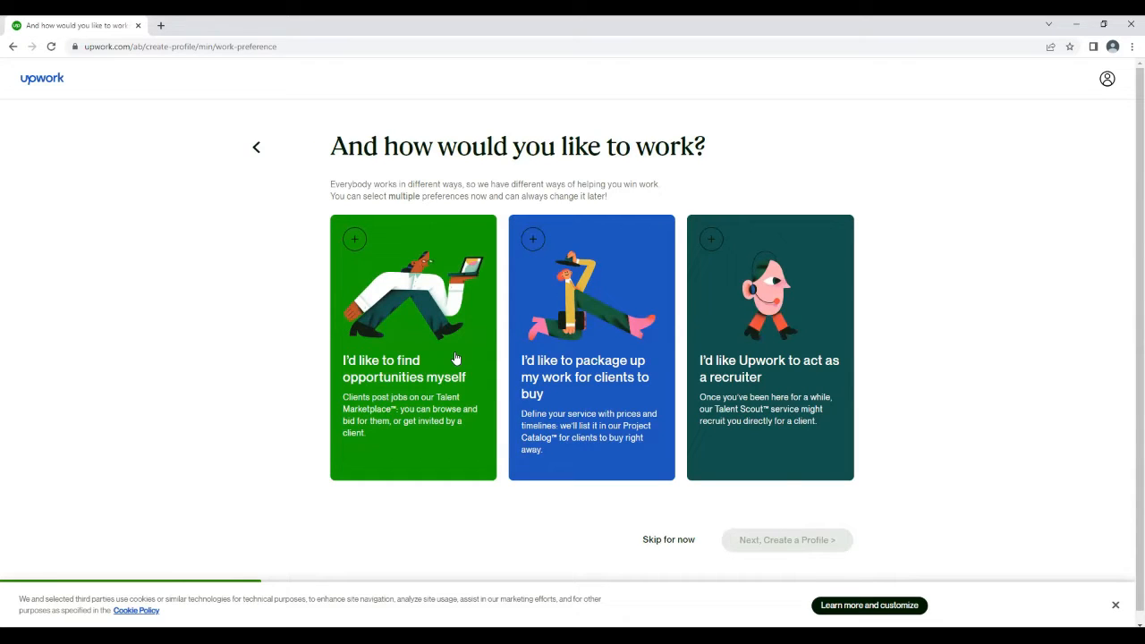
left_click(455, 358)
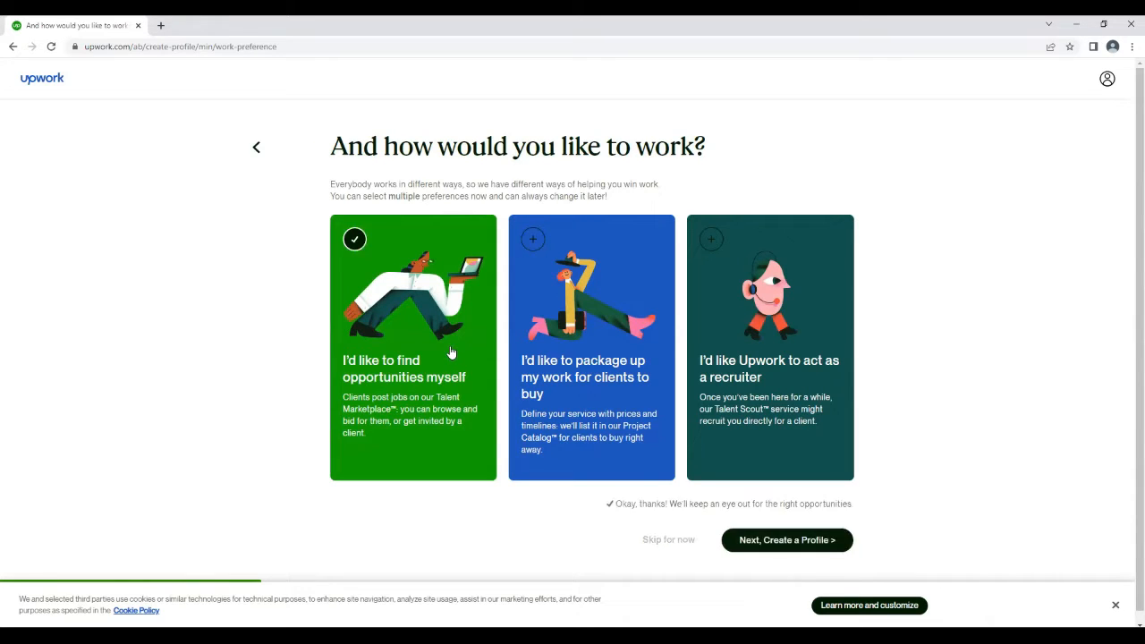
left_click(787, 540)
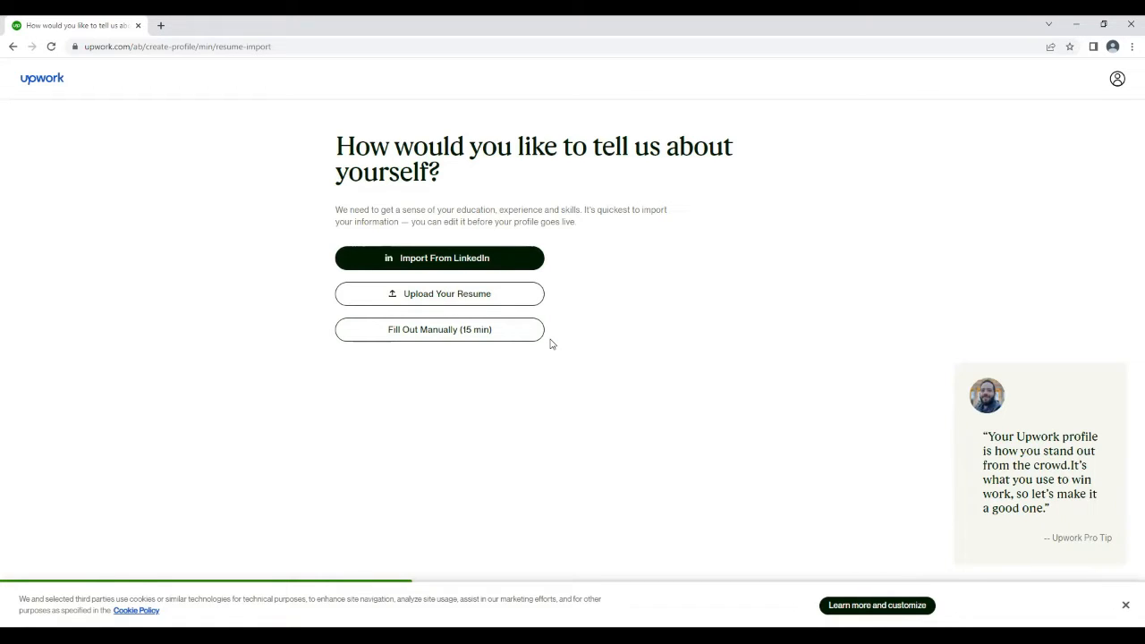
left_click(464, 261)
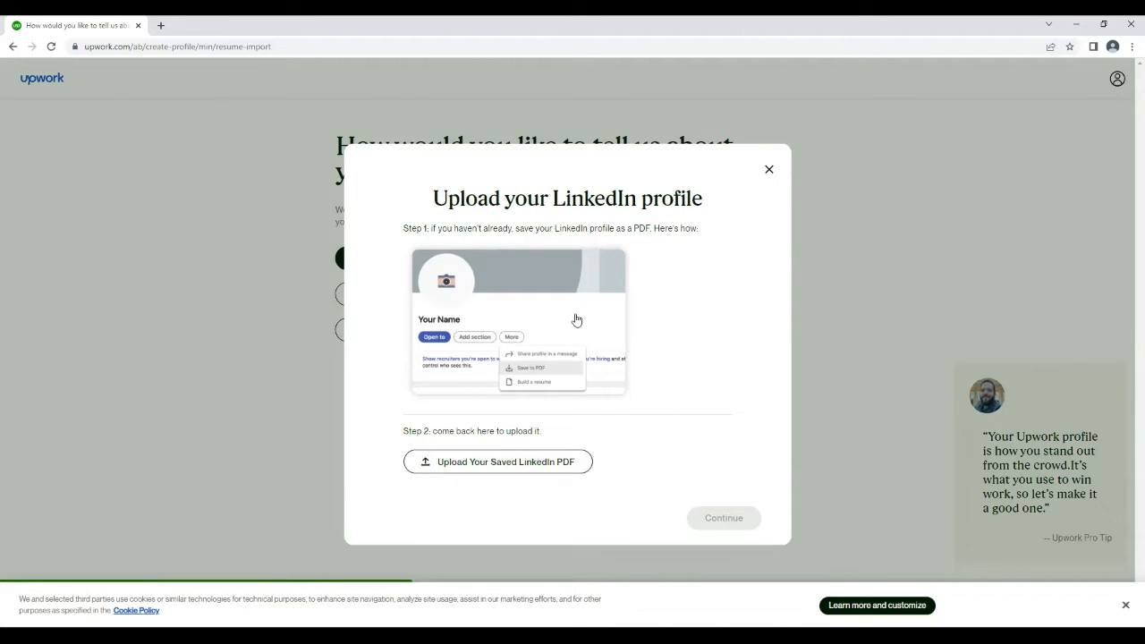
left_click(767, 171)
left_click(478, 295)
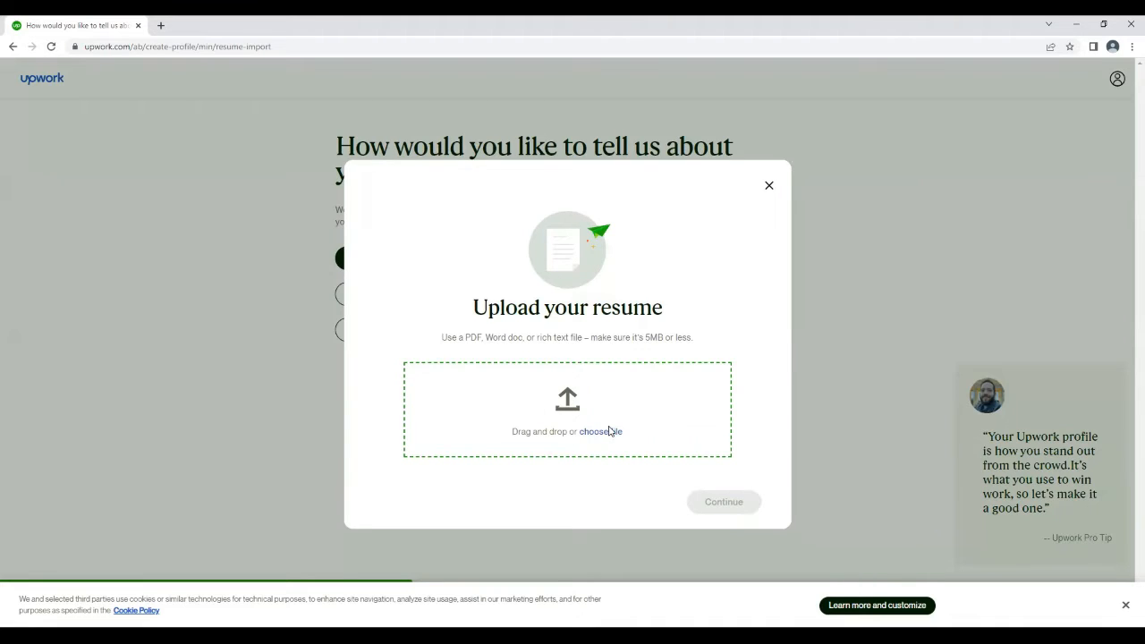
left_click(824, 243)
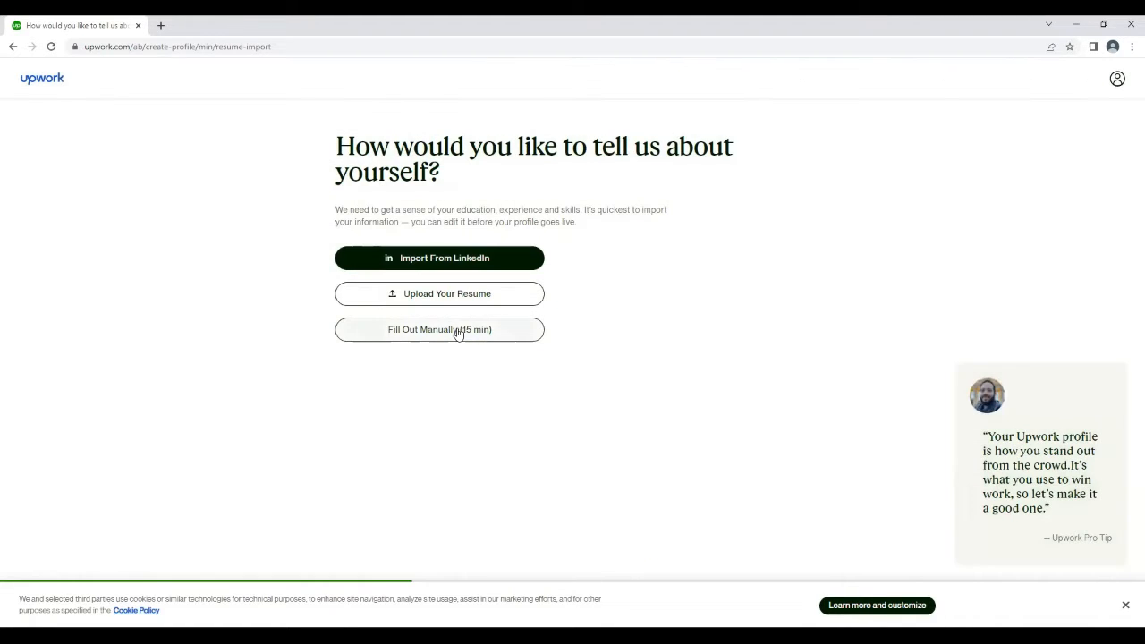
Fill out the profile manually with the title "Front developer | Graphic Designer", dismissing the cookie notice to continue to work experience
left_click(458, 332)
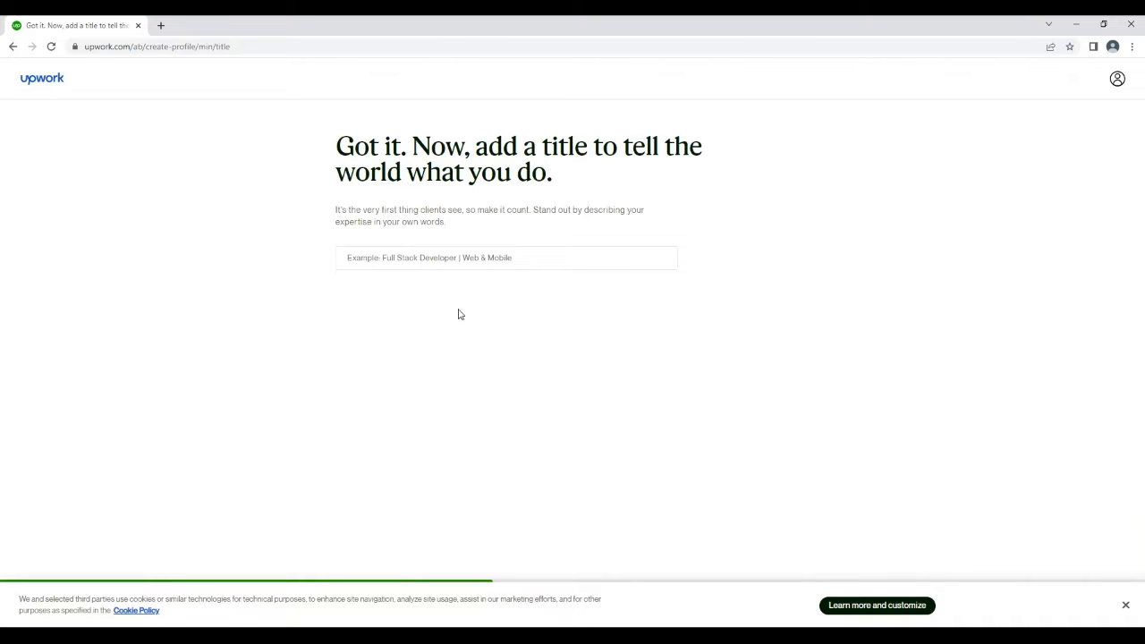
left_click(449, 260)
type("Fro")
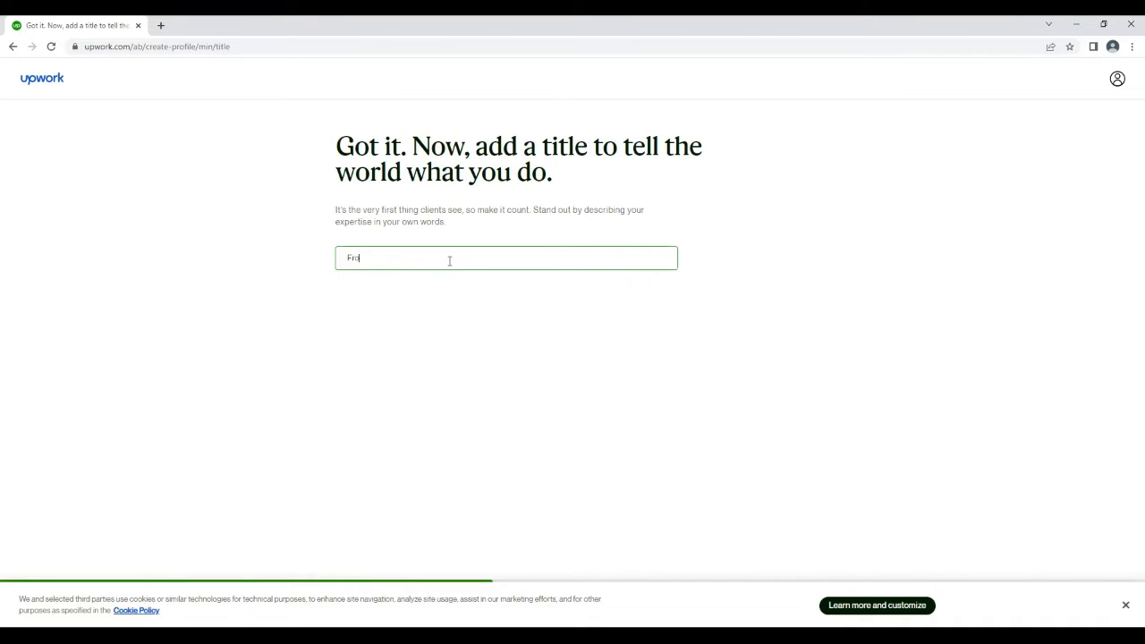
type("nt developer | Graphics")
type("Designm")
key("BackSpace")
type("er")
left_click(1124, 608)
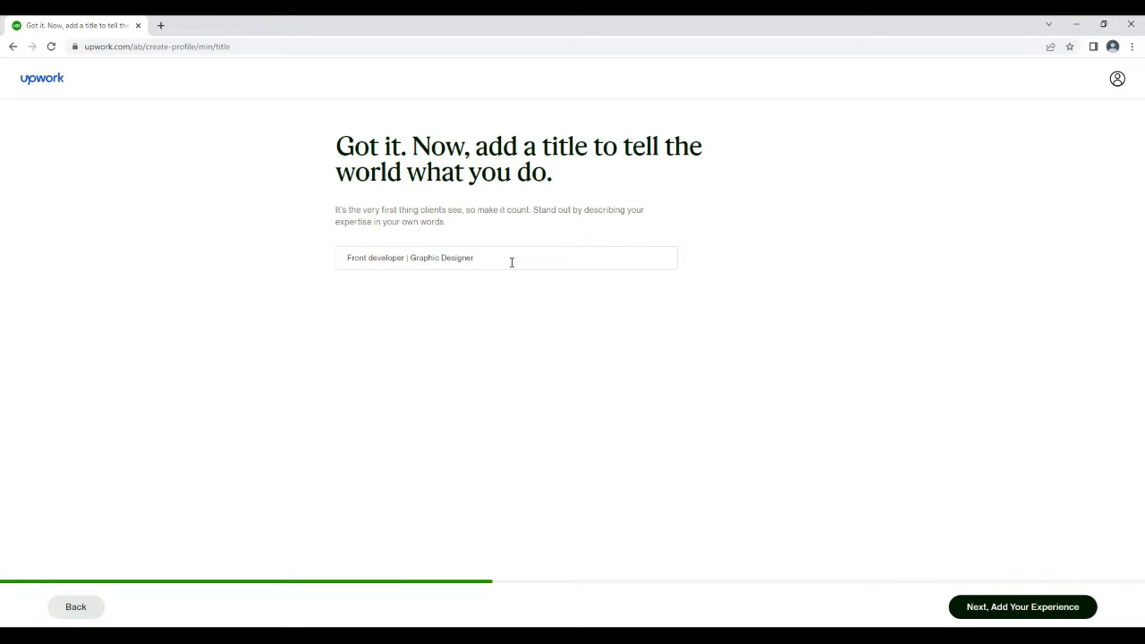
left_click(1009, 605)
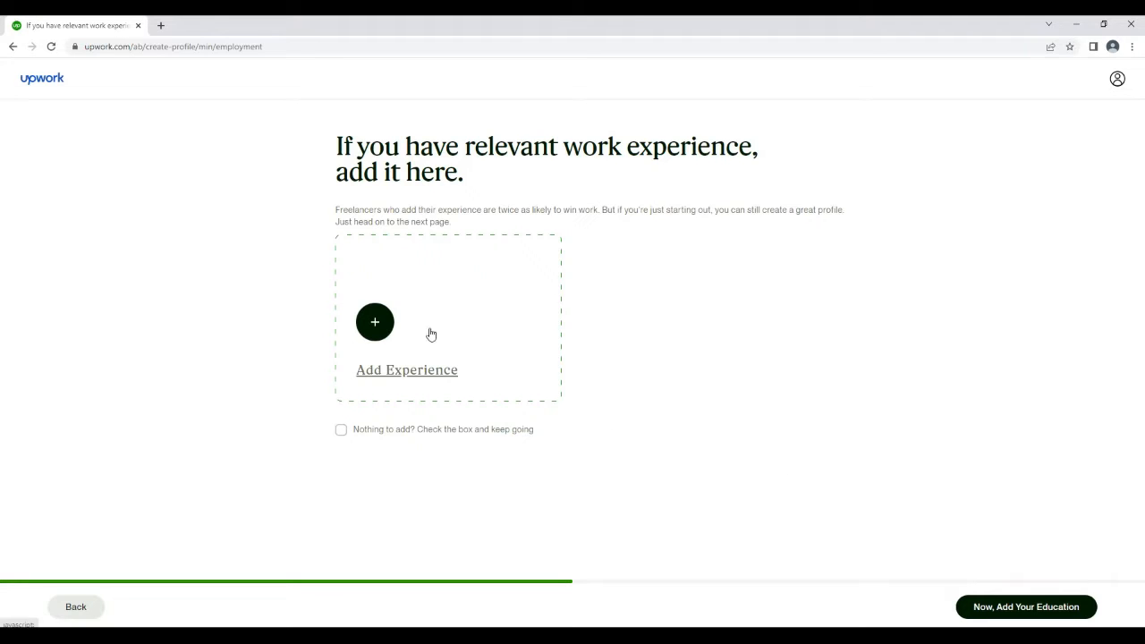
Add a work experience entry with the suggested title Graphic Designer
left_click(374, 320)
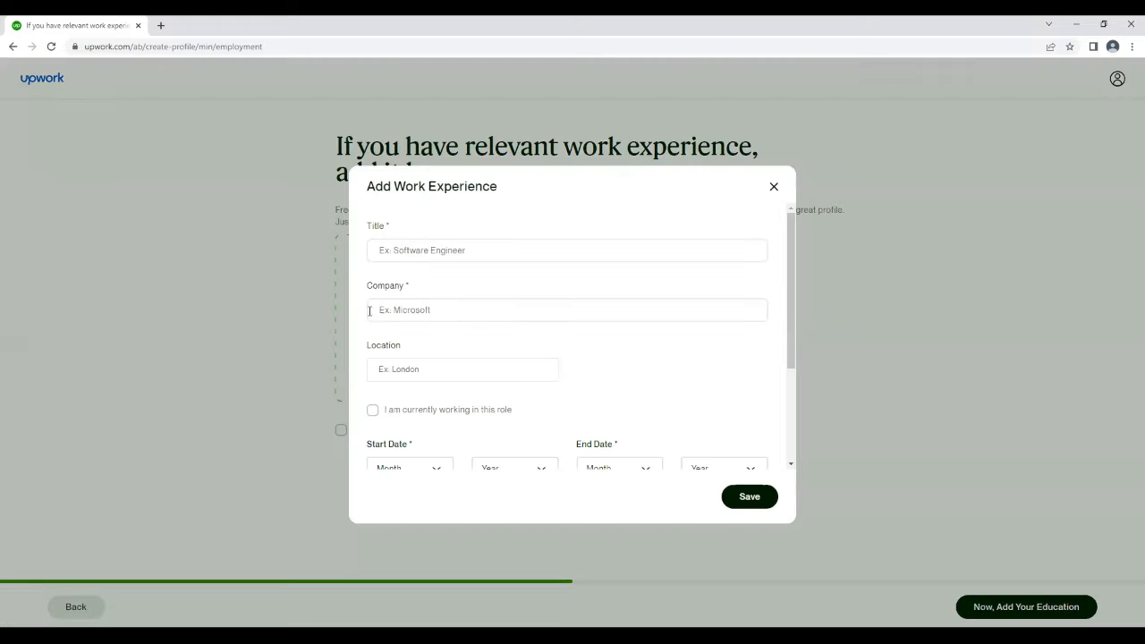
left_click(483, 251)
type("D")
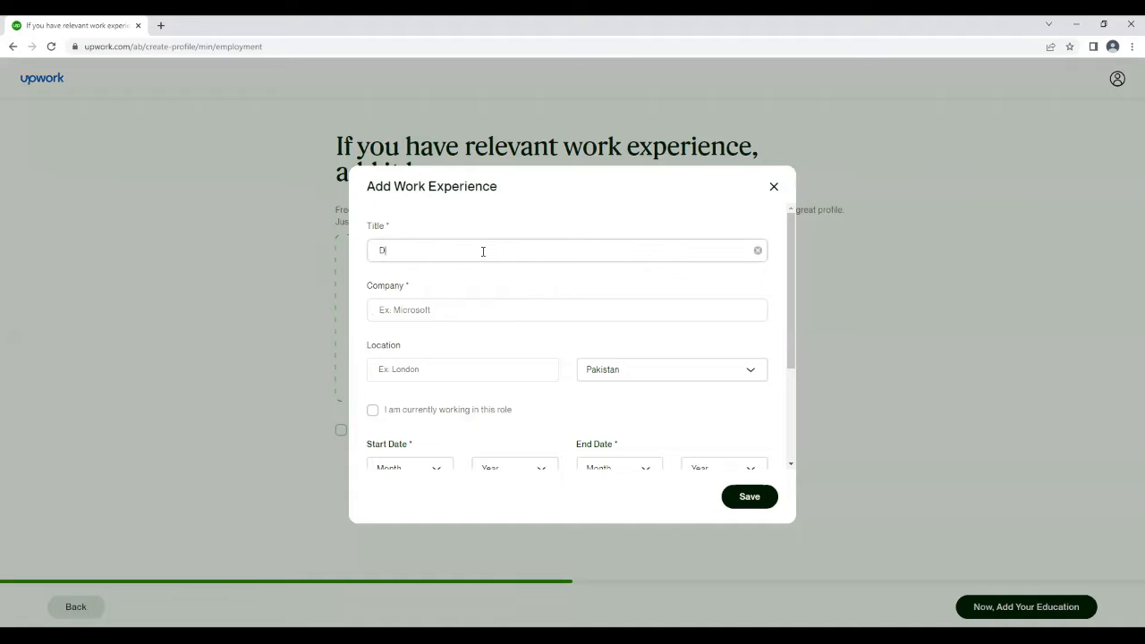
type("es")
key("BackSpace")
key("BackSpace")
key("BackSpace")
type("graphi")
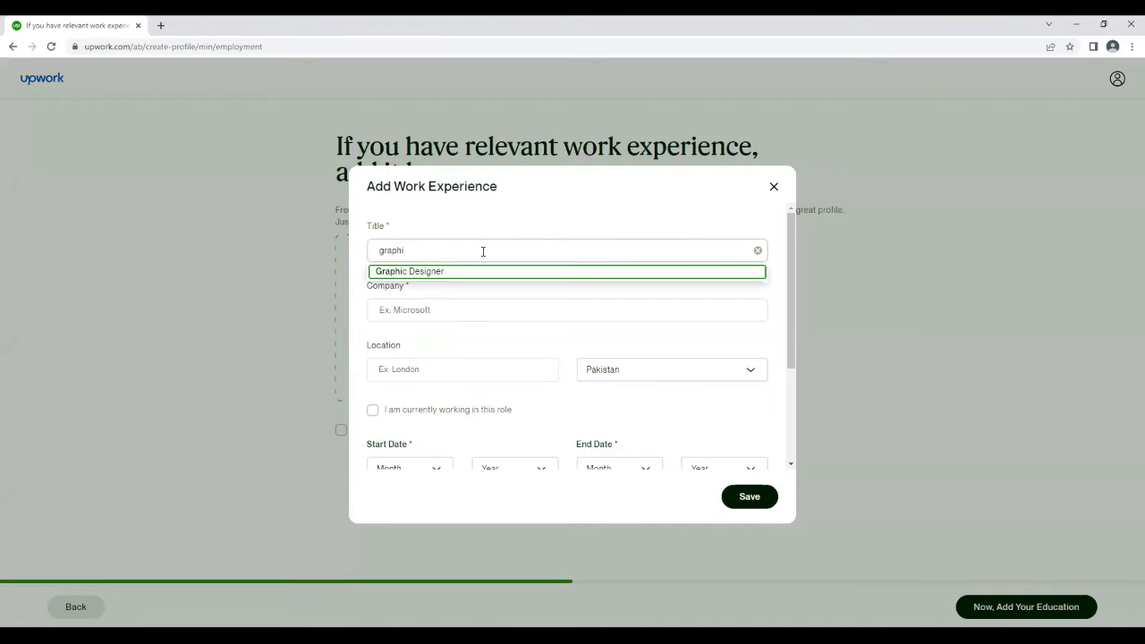
key("Return")
Enter "Dove solutions" as the company of the work experience
left_click(437, 311)
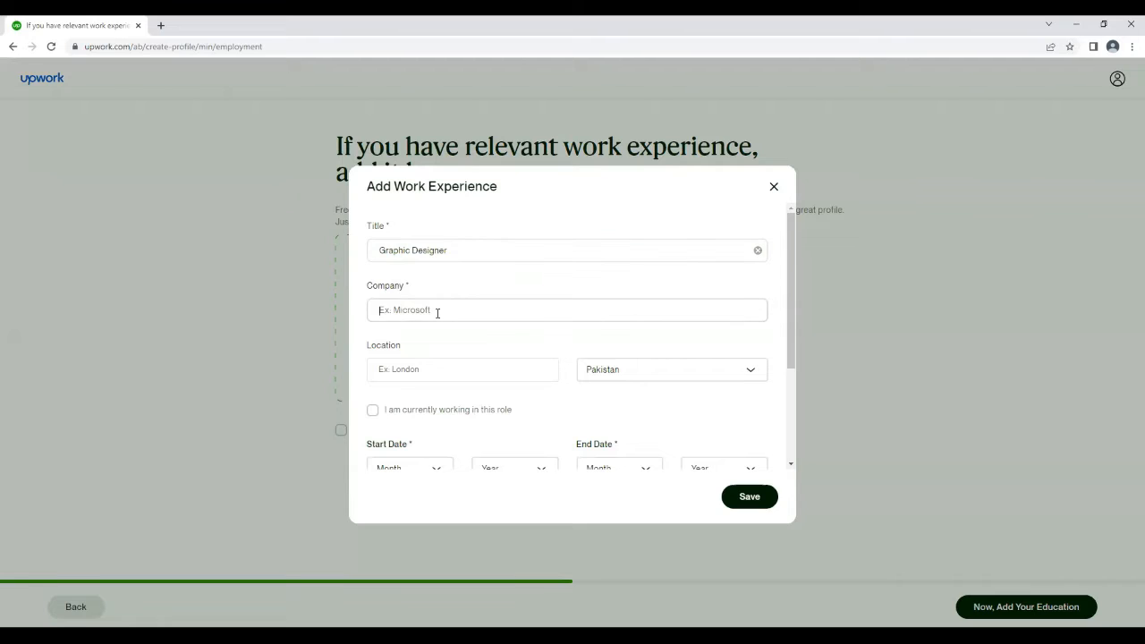
type("Dove solutions")
Enter "Souwan" as the city in the work experience location
left_click(455, 373)
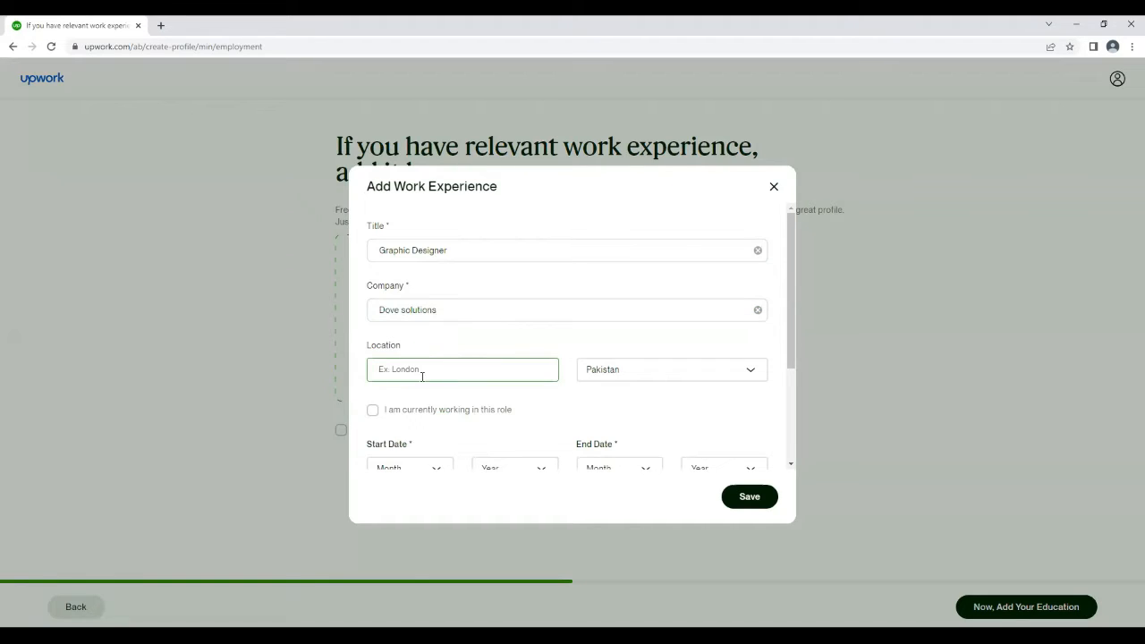
type("South Korea")
left_click(636, 373)
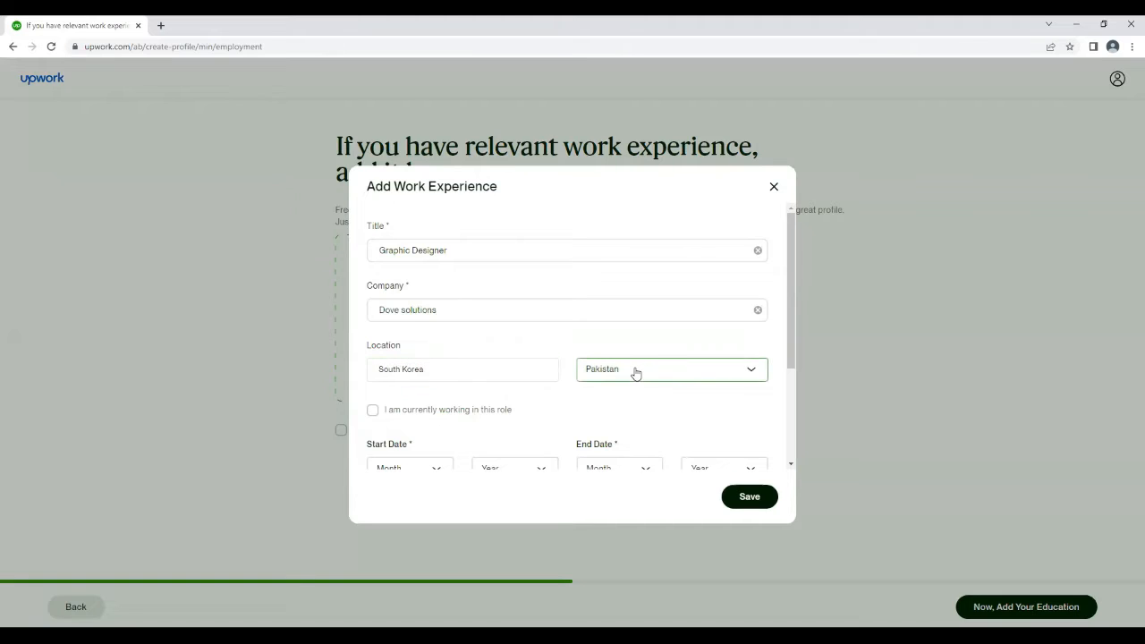
left_click(451, 378)
key("BackSpace")
key("BackSpace")
key("BackSpace")
key("BackSpace")
key("BackSpace")
key("BackSpace")
key("BackSpace")
key("BackSpace")
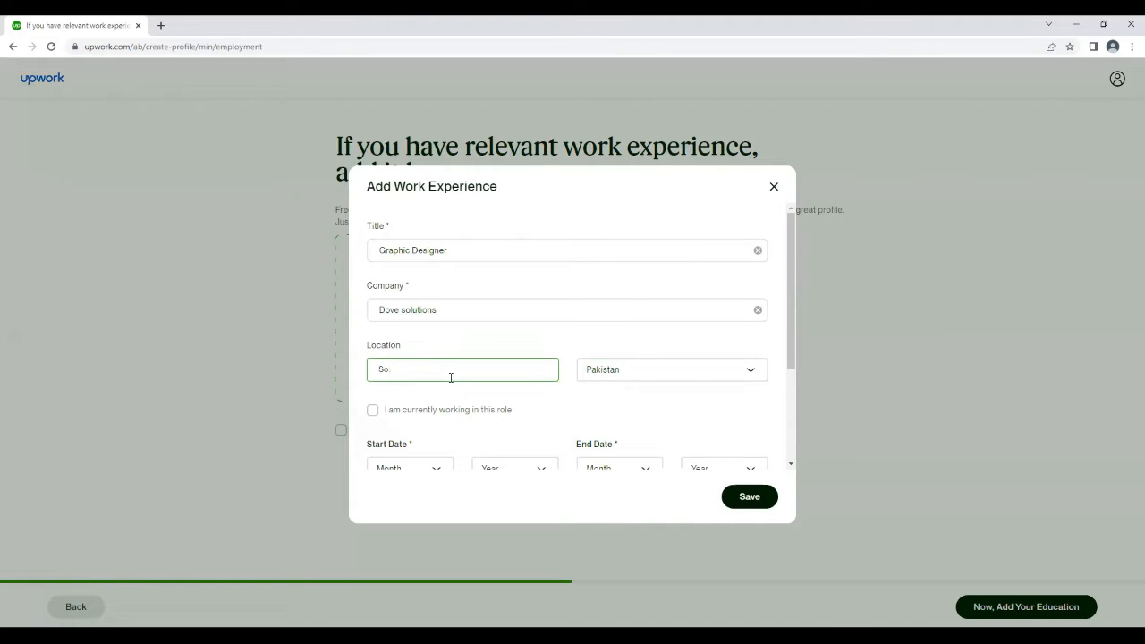
type("uwan")
Set the country of the work experience location to South Korea
left_click(671, 370)
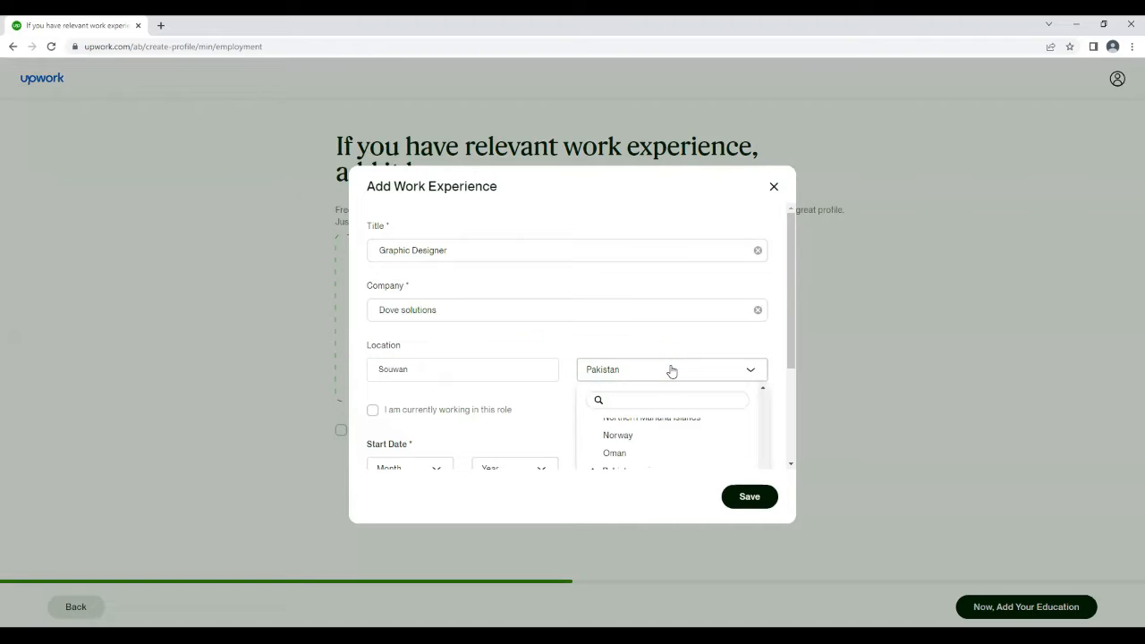
left_click(681, 405)
type("so")
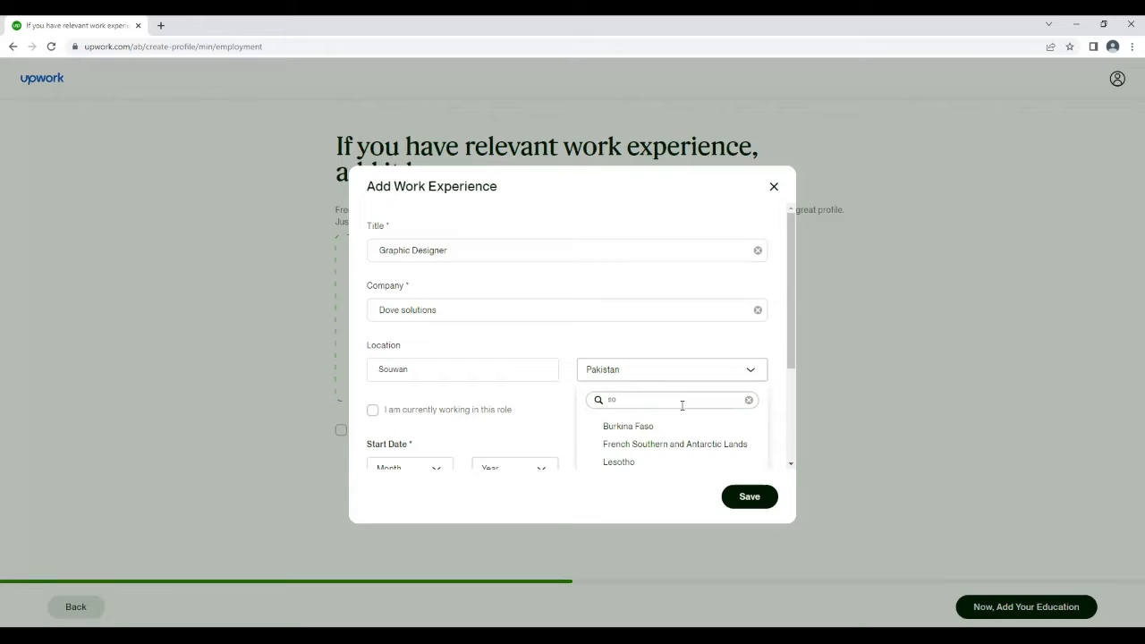
type("uth ko")
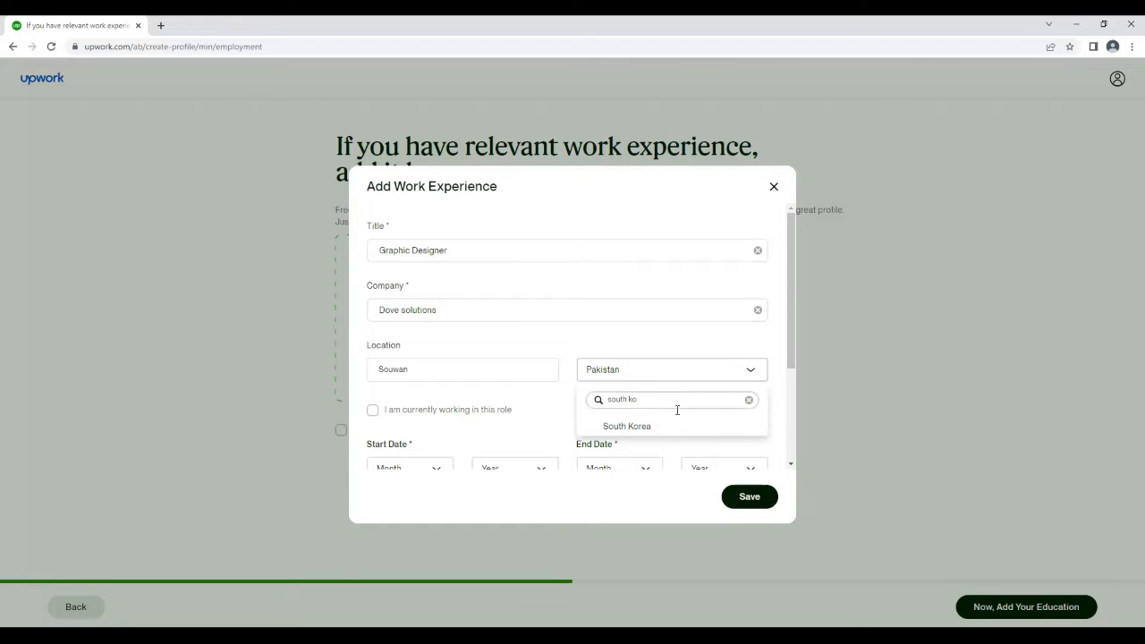
left_click(643, 426)
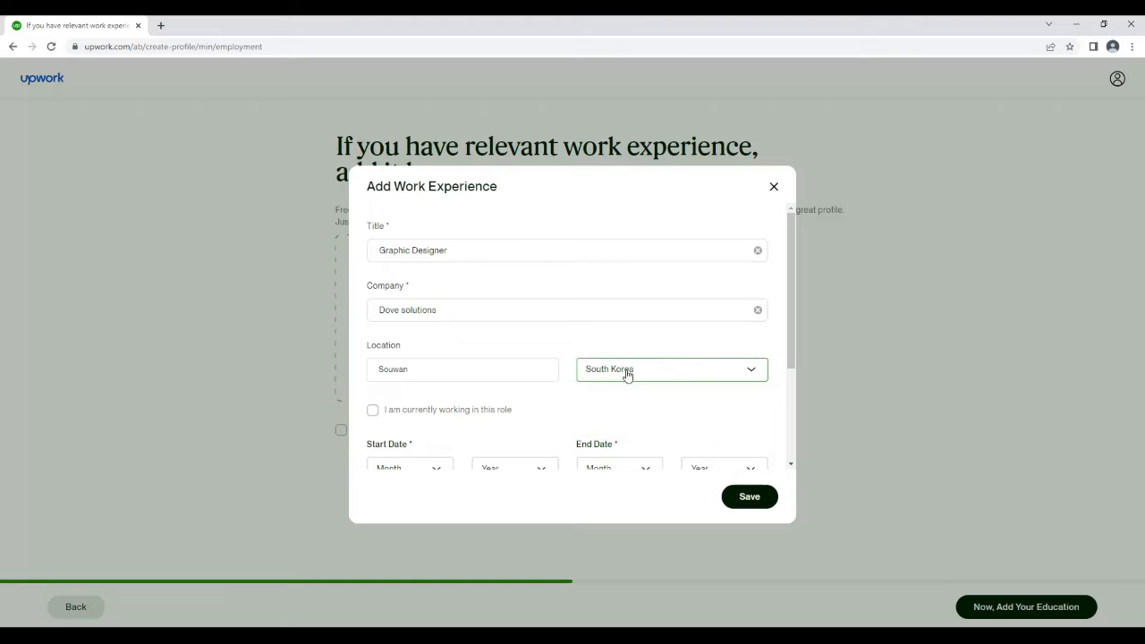
Set the work experience start date to February 2021 and the end date to April 2022
left_click_drag(790, 361, 743, 472)
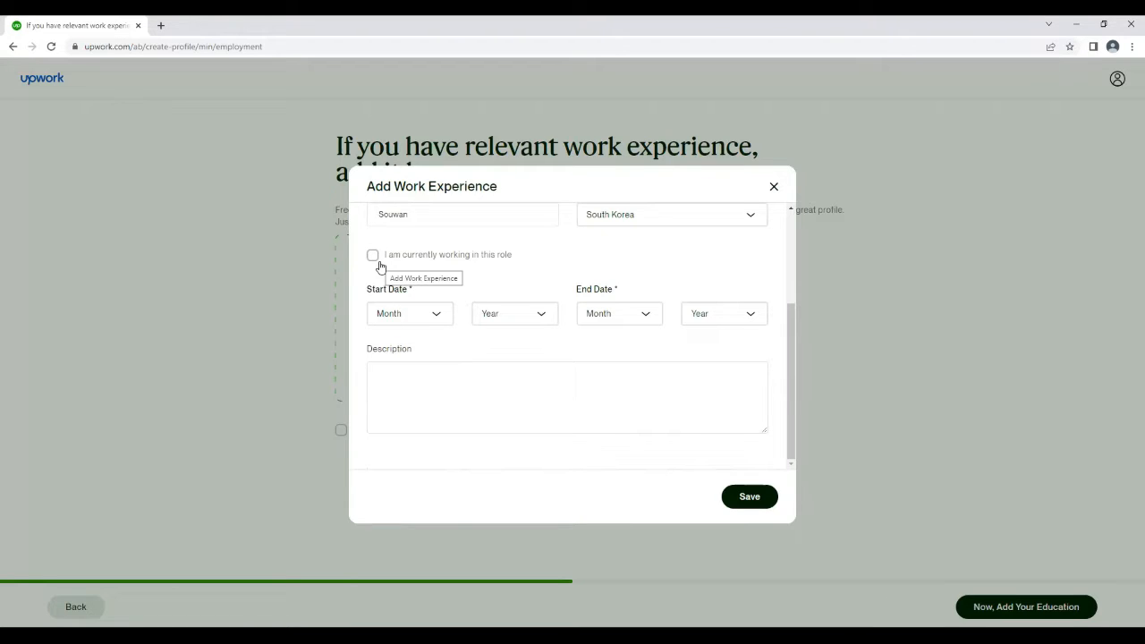
left_click(414, 313)
left_click(411, 355)
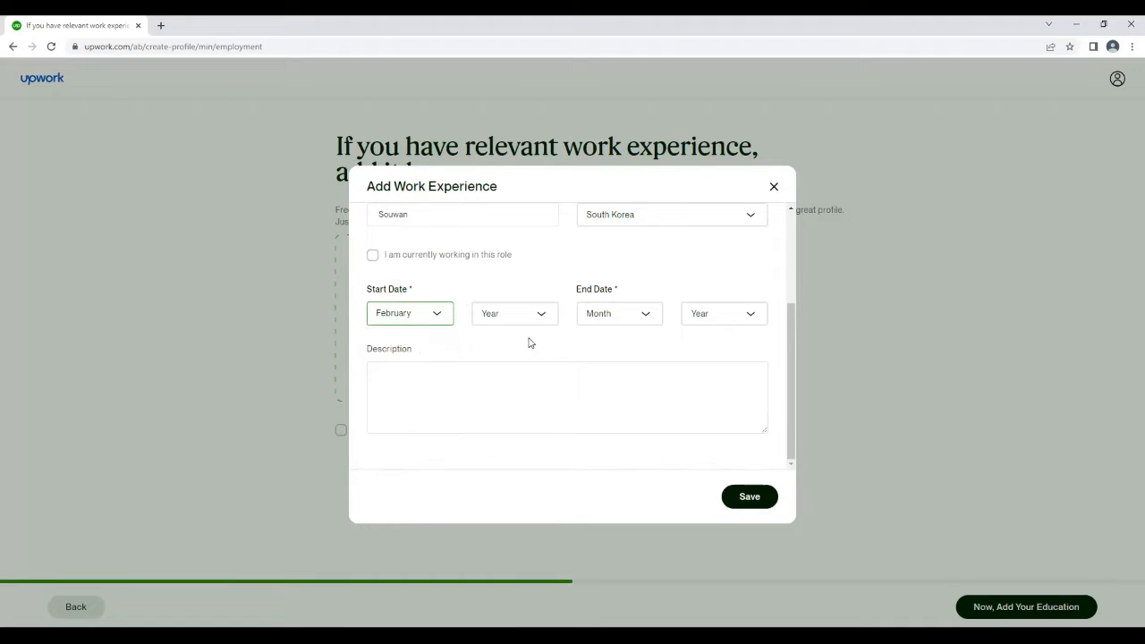
left_click(514, 321)
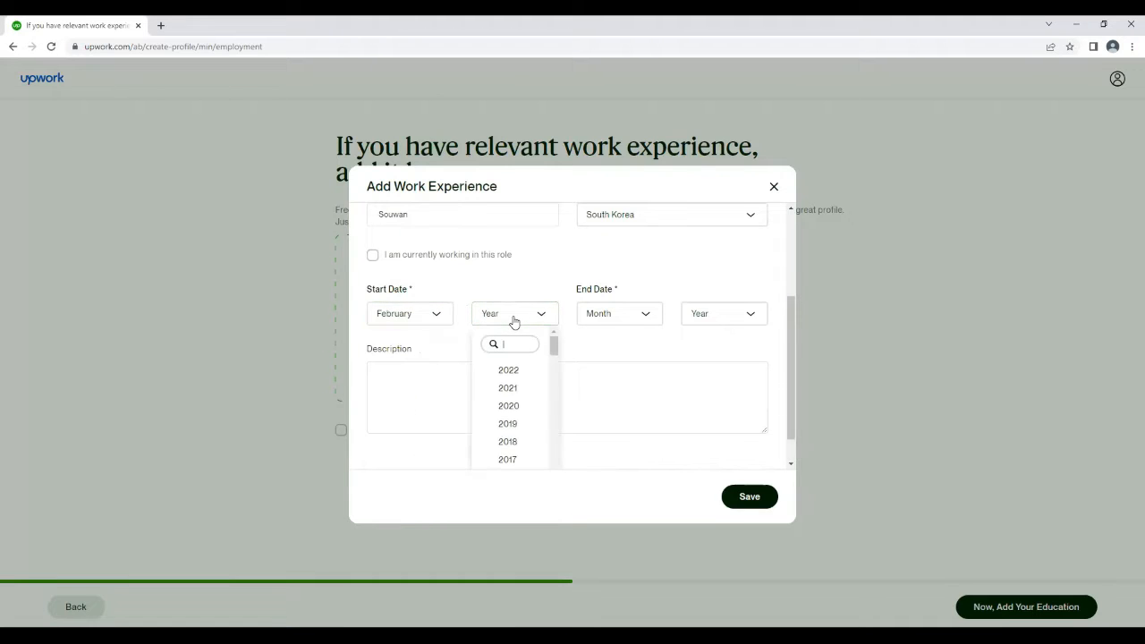
left_click(515, 389)
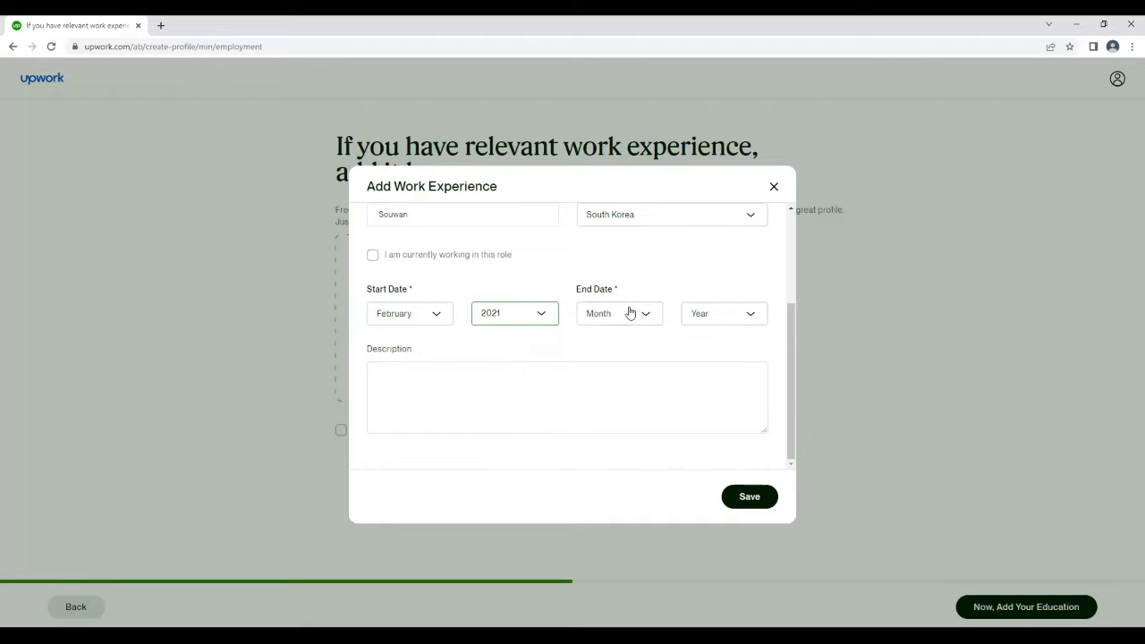
left_click(629, 312)
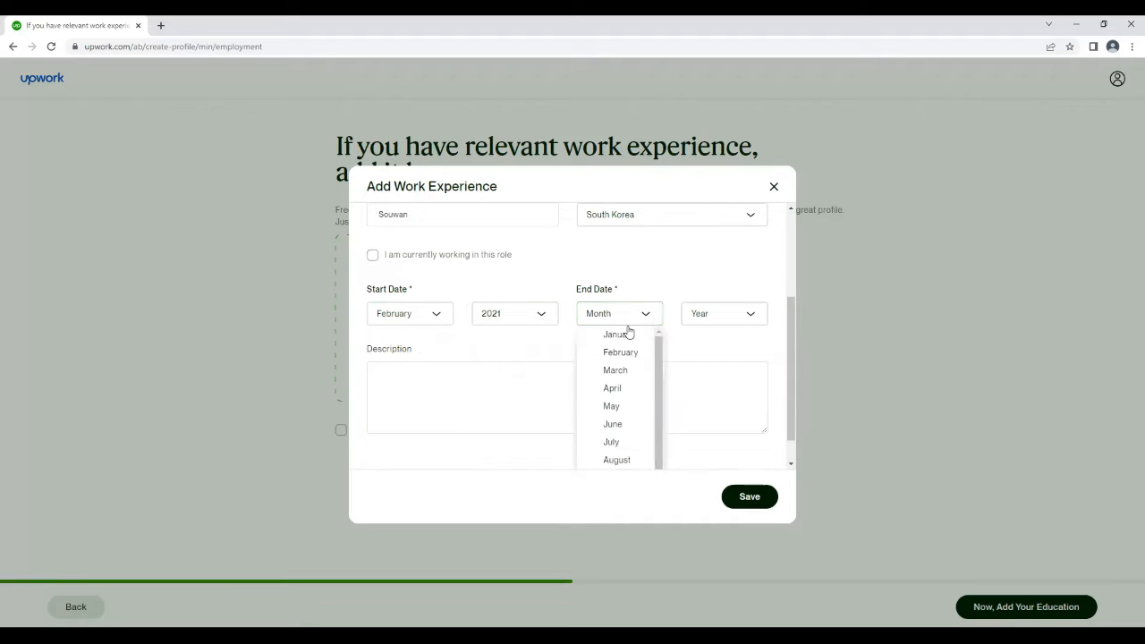
left_click(629, 390)
left_click(723, 322)
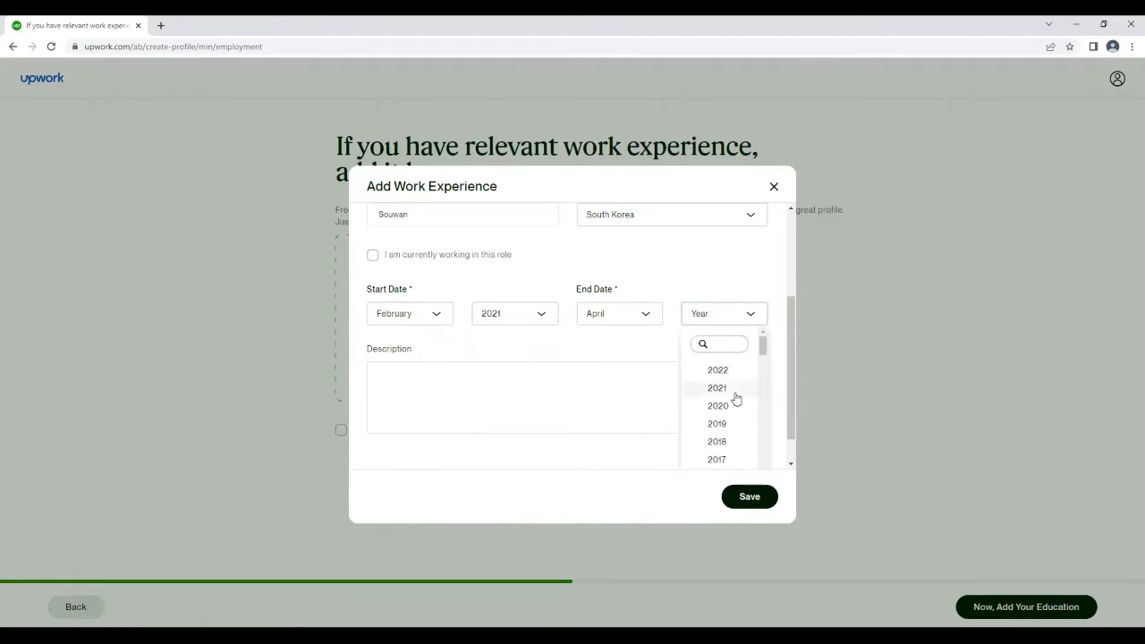
left_click(718, 369)
Begin the work experience description with "I've worked as graphic designer for Dove Solutions for almost"
left_click(631, 396)
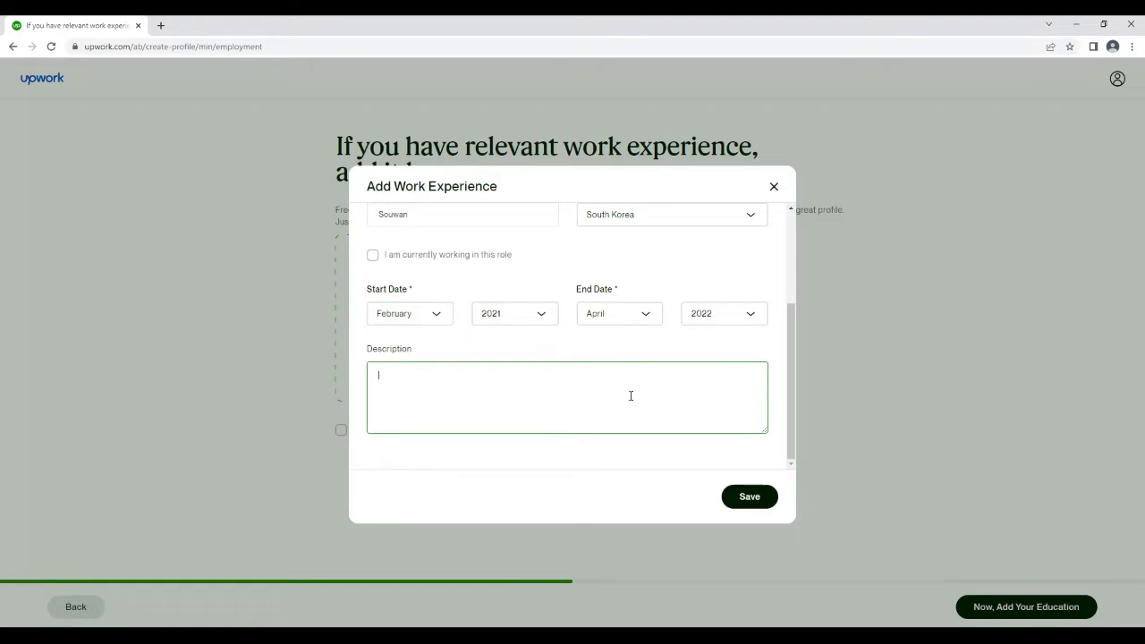
type("I've worked as graphic designer for Dove Solutio")
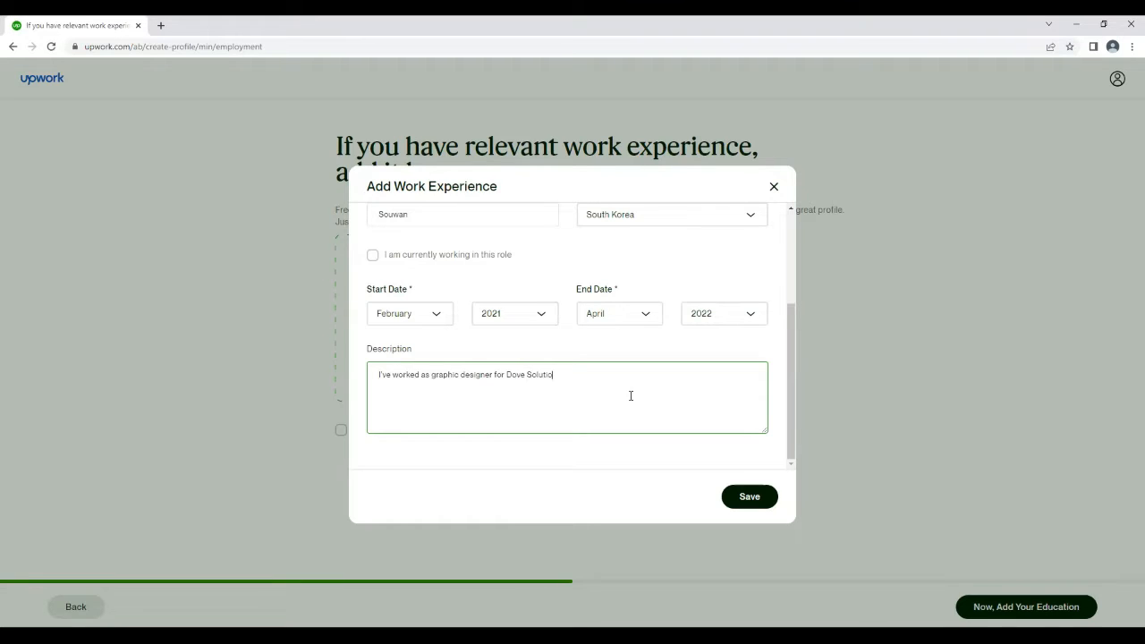
type("ns f")
type(" or almos")
type("f")
Insert the missing article "a" before "graphic designer" in the work experience description
left_click(433, 374)
type("a")
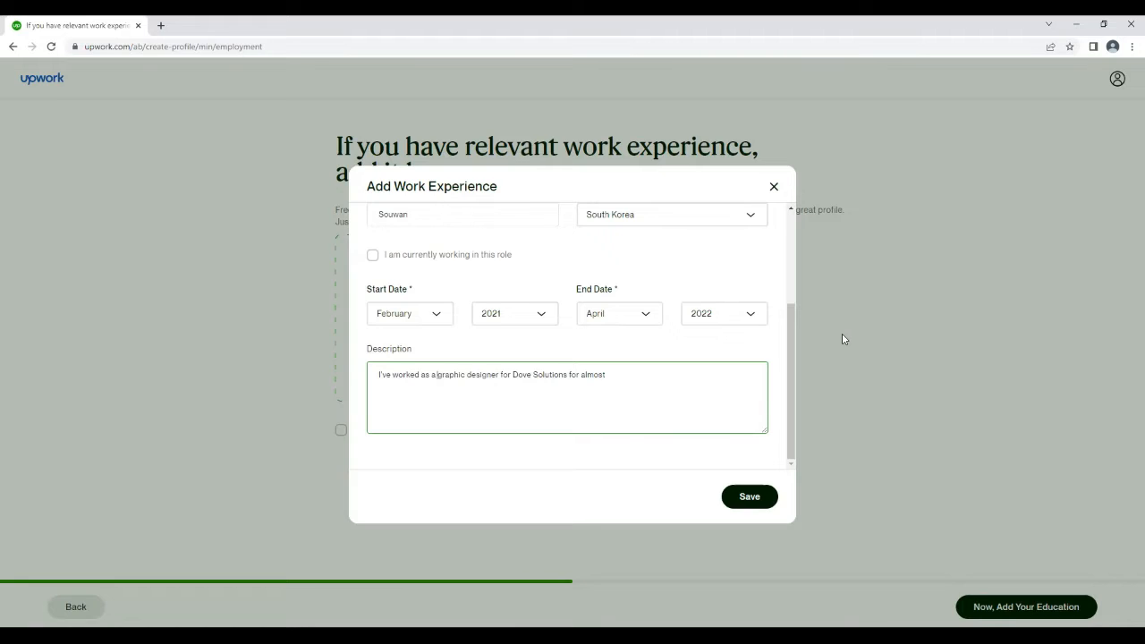
key("alt+Tab")
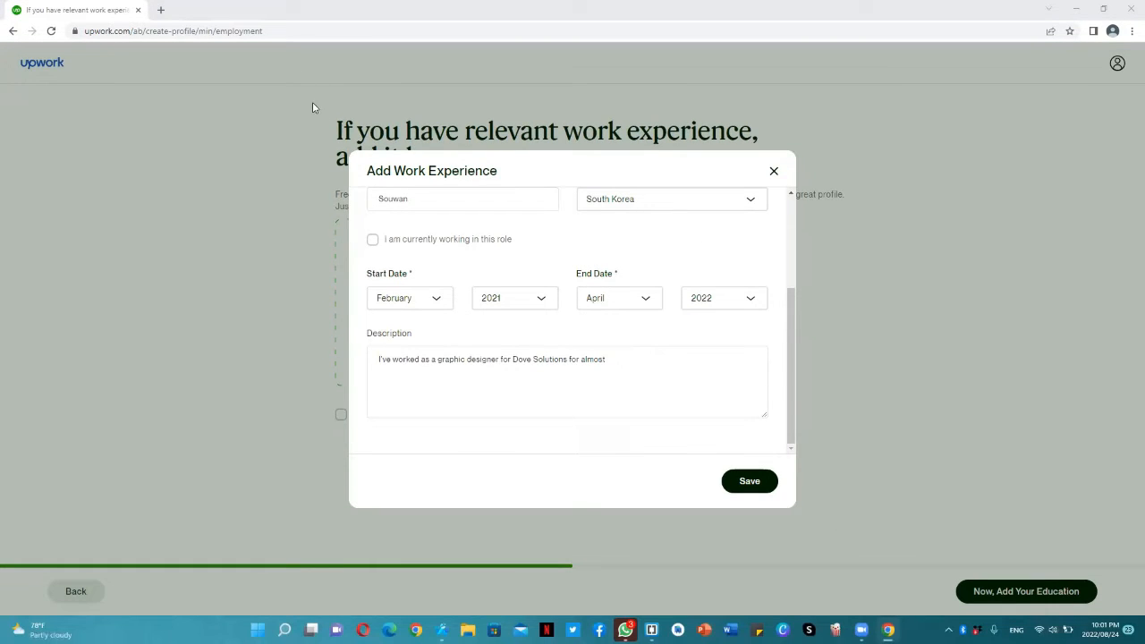
Continue the description after "almost" with "1 year. I created illustrations and NFT art"
left_click(622, 363)
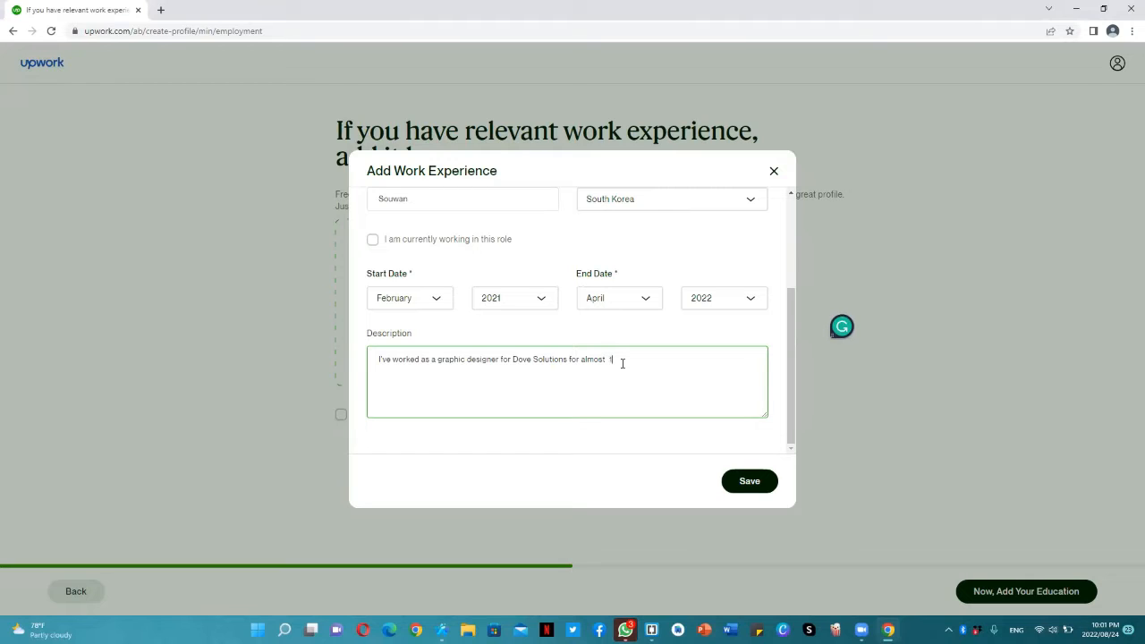
type("1 yea")
type("r")
type(". I crw")
type("reated")
type(" web desig")
type("ns for the")
key("BackSpace")
key("BackSpace")
key("BackSpace")
key("BackSpace")
key("BackSpace")
key("BackSpace")
key("BackSpace")
key("BackSpace")
key("BackSpace")
key("BackSpace")
key("BackSpace")
key("BackSpace")
key("BackSpace")
key("BackSpace")
key("BackSpace")
key("BackSpace")
key("BackSpace")
key("BackSpace")
key("BackSpace")
key("BackSpace")
type("d th")
type("llustrations a")
type("nd")
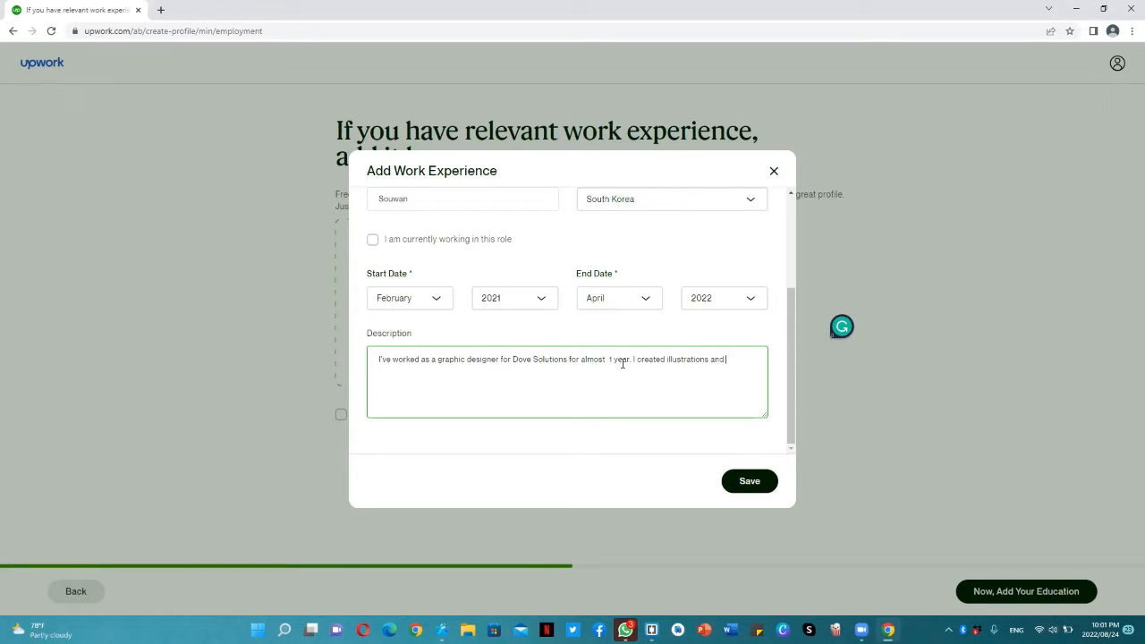
type(" NFT art for the copany")
Complete the sentence about illustrations and NFT art with "for the company"
key("BackSpace")
key("BackSpace")
type("manp")
key("BackSpace")
key("BackSpace")
key("BackSpace")
type("pamn")
key("BackSpace")
type("ny. The tools I've wsor")
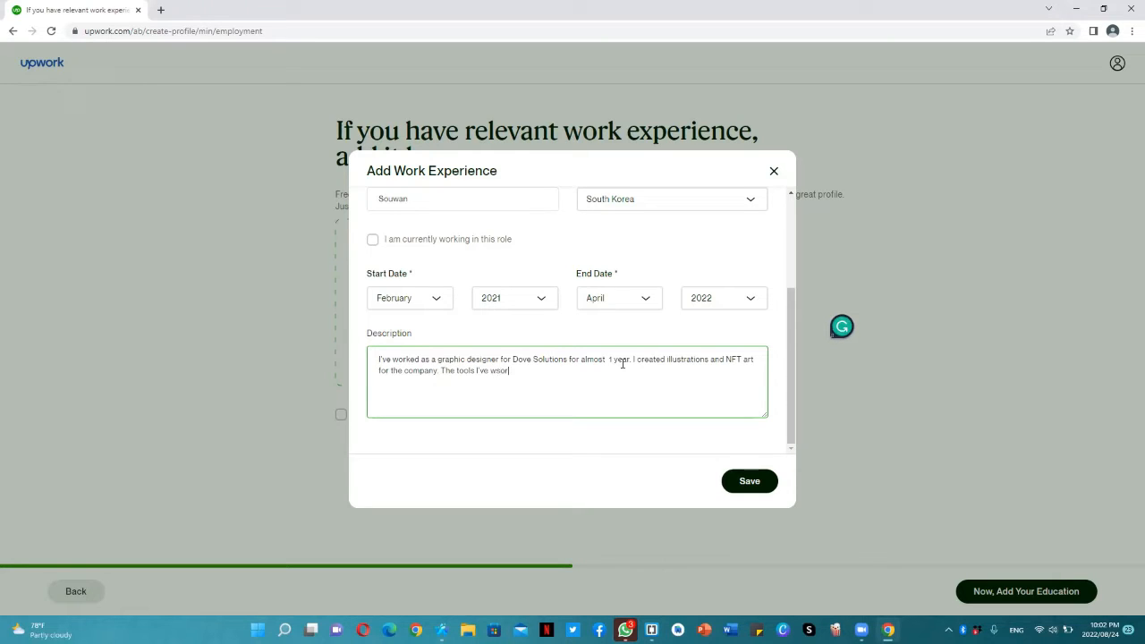
type("k")
Finish the description with "The tools I've worked Adobe Photoshop, Illustrator, and Sketch." and save the work experience entry
key("BackSpace")
key("BackSpace")
key("BackSpace")
type("orked")
type("Adobe Photoshop.")
type(" Illustrator")
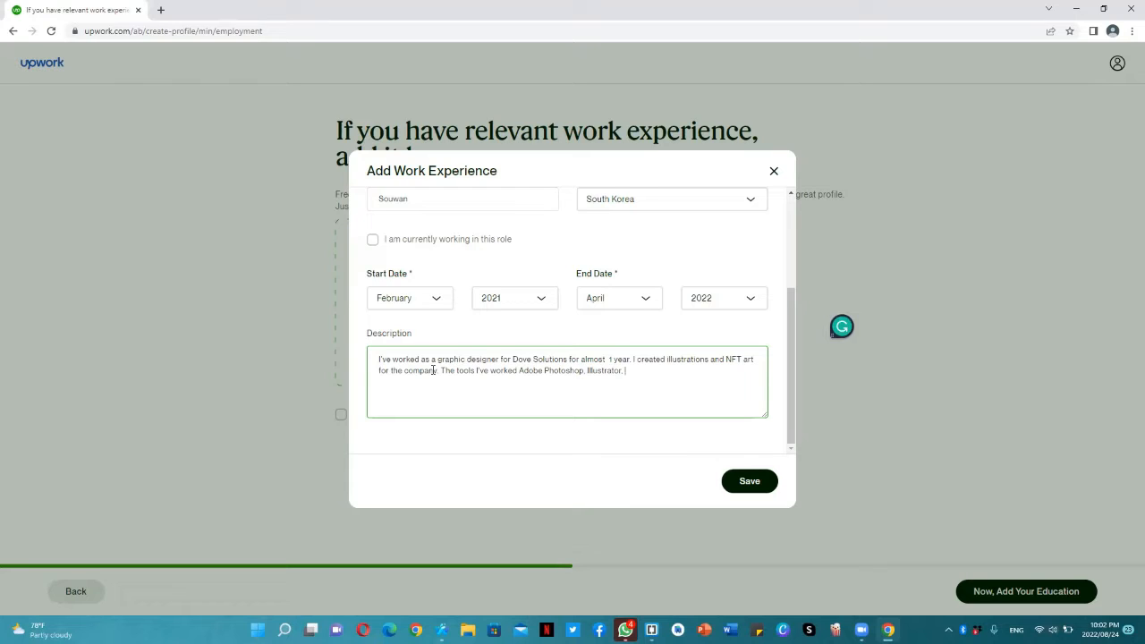
type(", and")
type("Skey")
type("ch.")
left_click(729, 488)
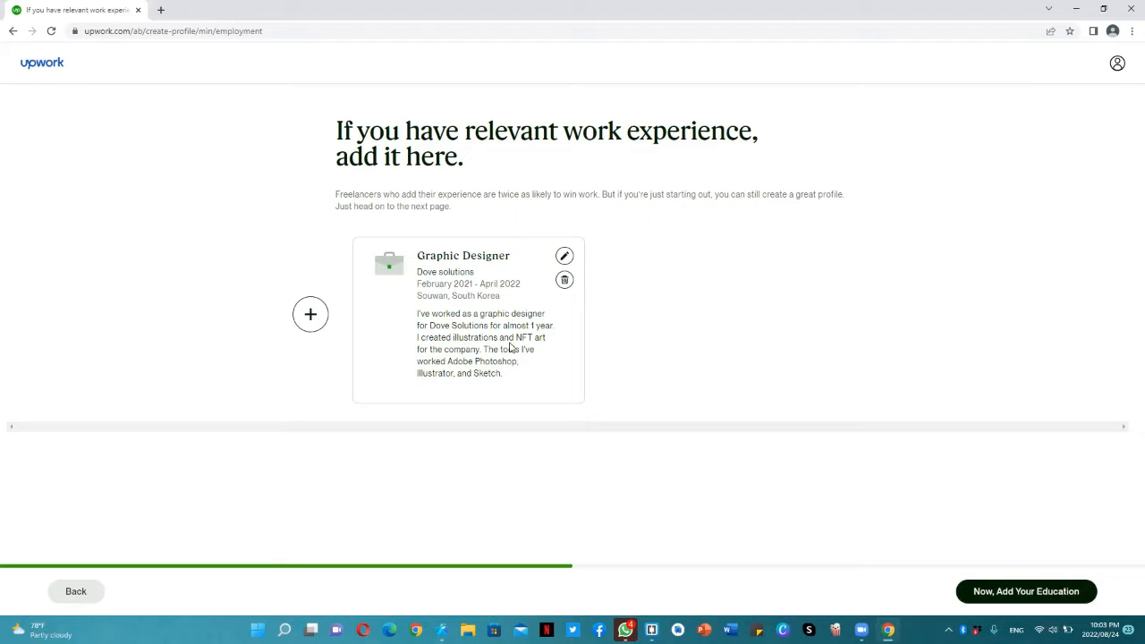
Continue to the education section and add an entry with the suggested school International Islamic University, Islamabad
left_click(1058, 601)
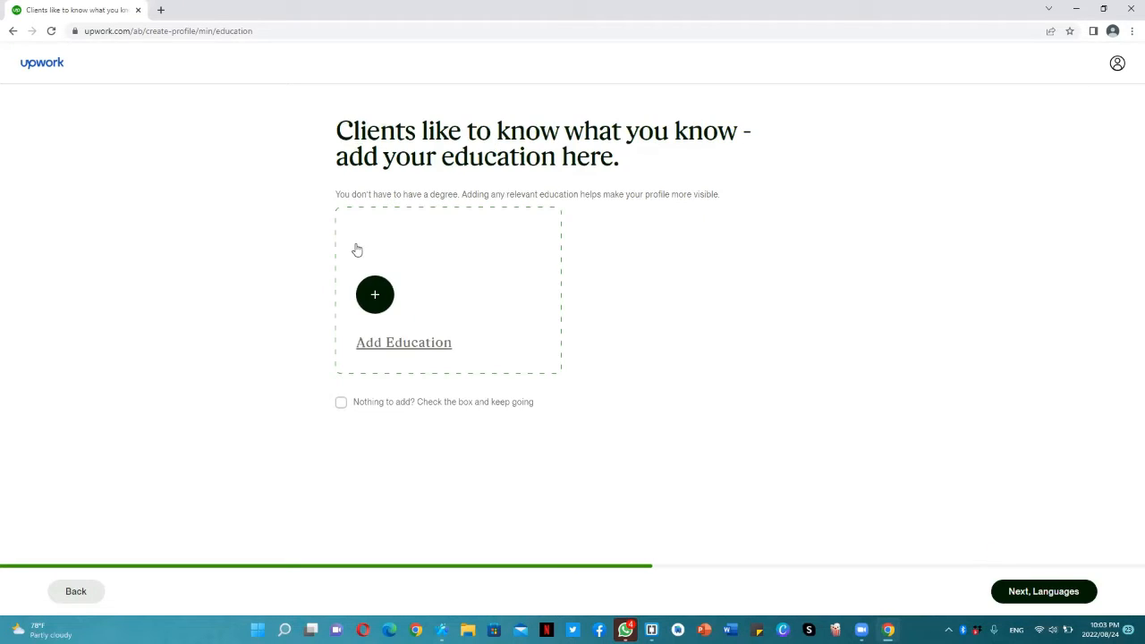
left_click(391, 303)
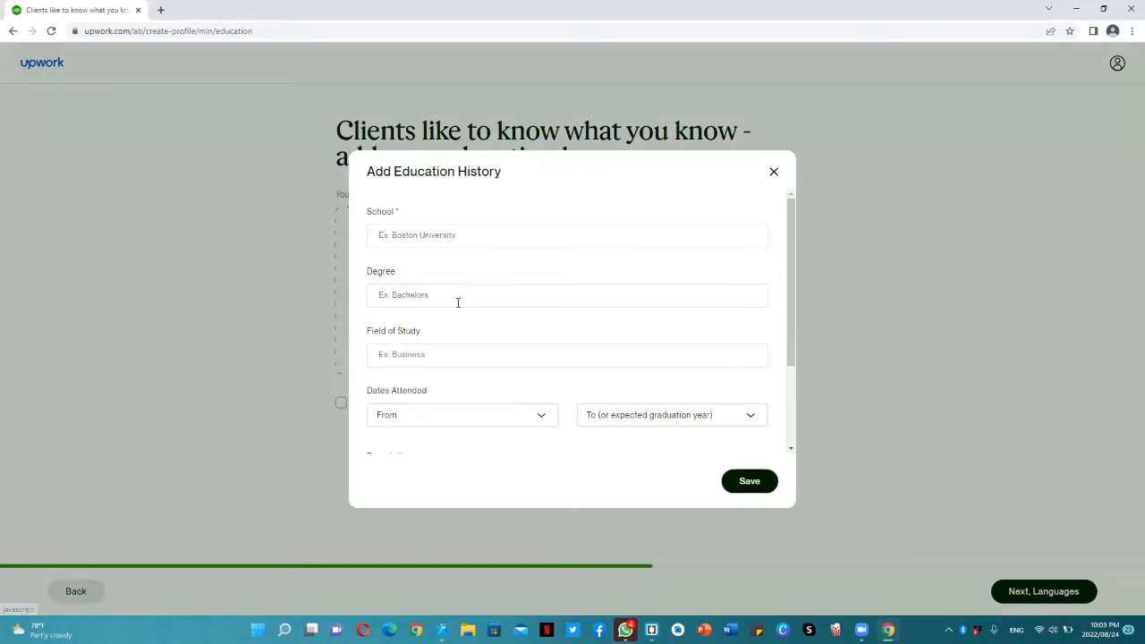
left_click(459, 234)
type("Inte")
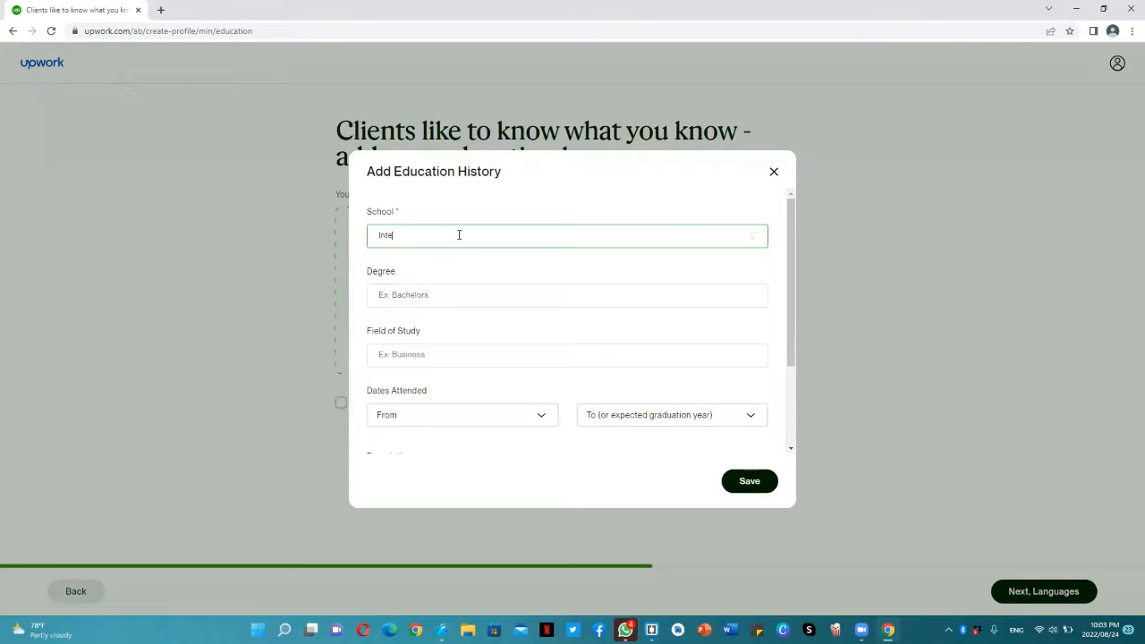
type("rnationa")
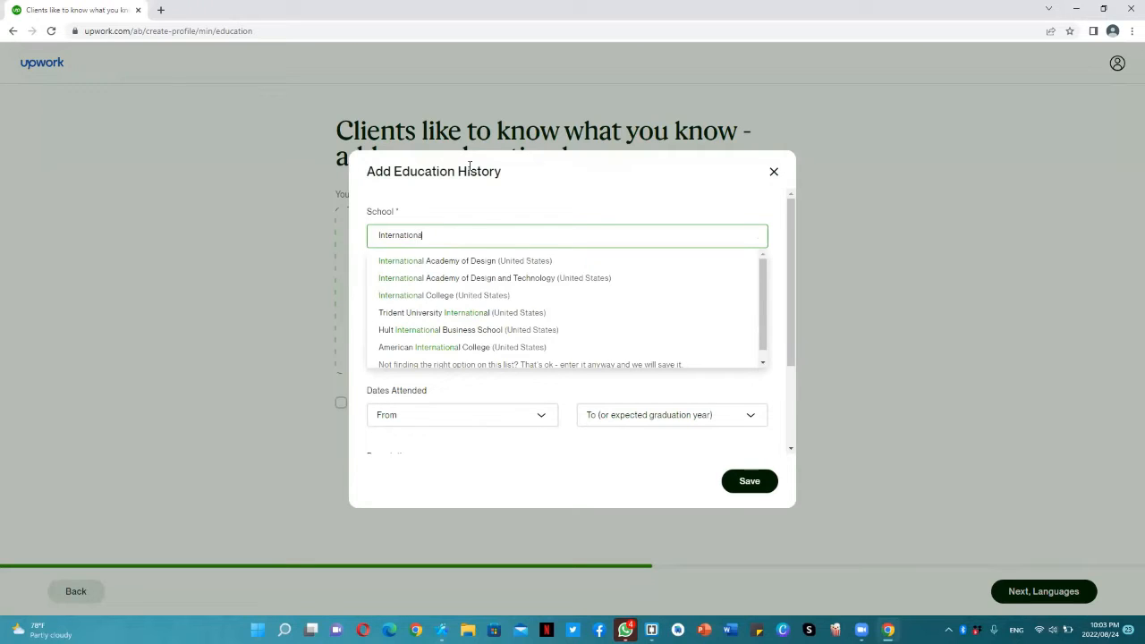
type("l isla")
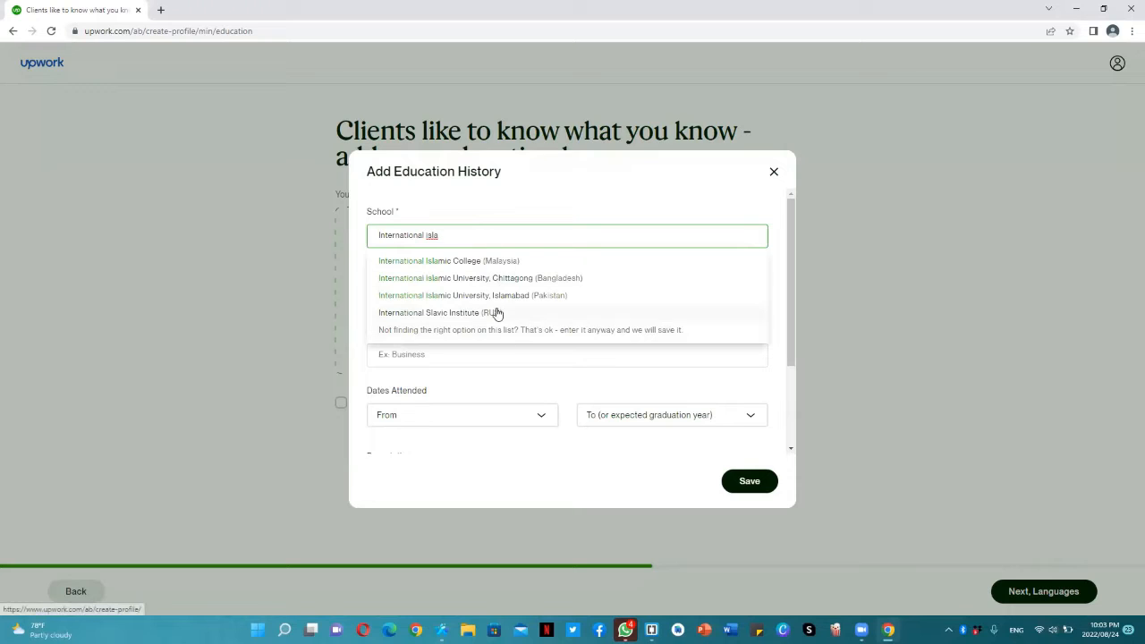
left_click(494, 295)
Set the degree of the education entry to the suggested Bachelor of Science (BS)
left_click(434, 302)
type("Bac")
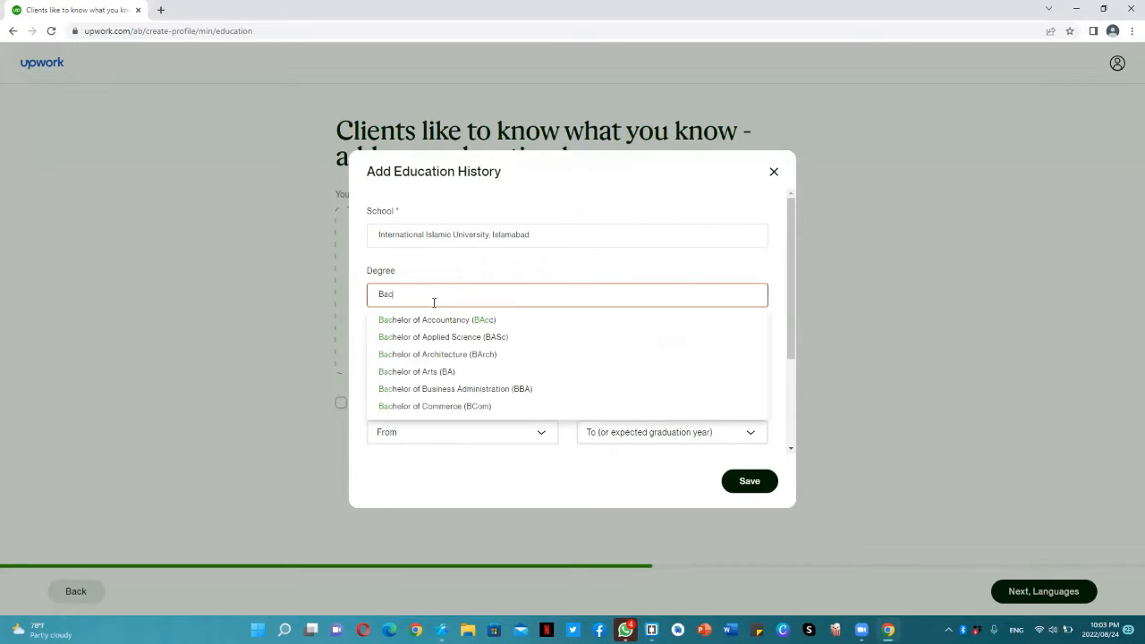
type("helors of sc")
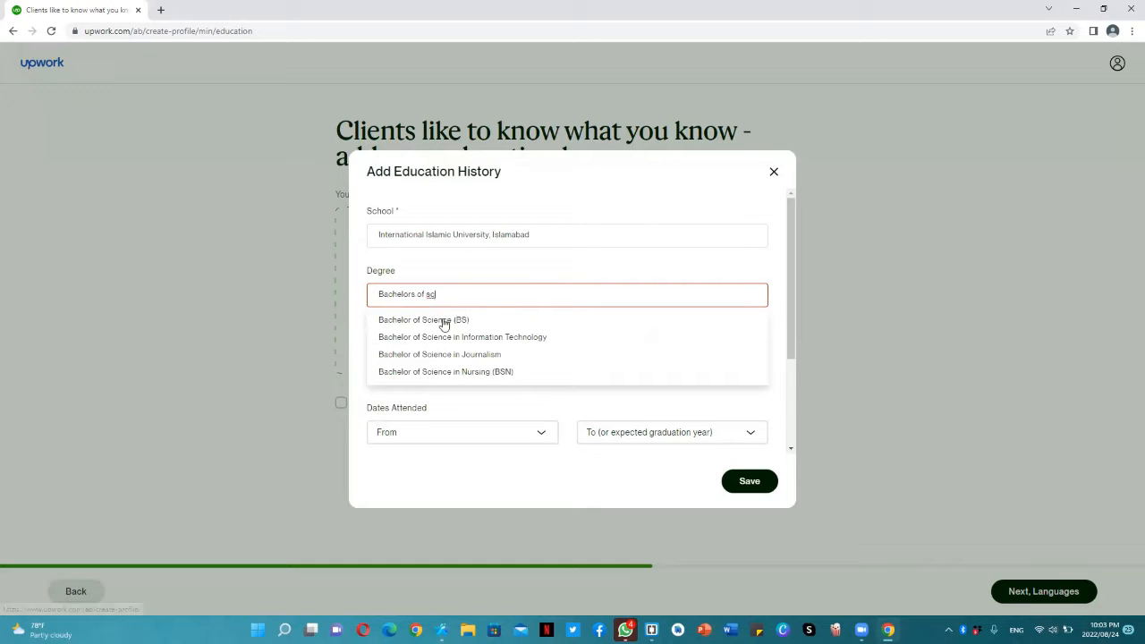
left_click(442, 320)
Enter "Software Engineering" as the field of study of the education entry
left_click(460, 355)
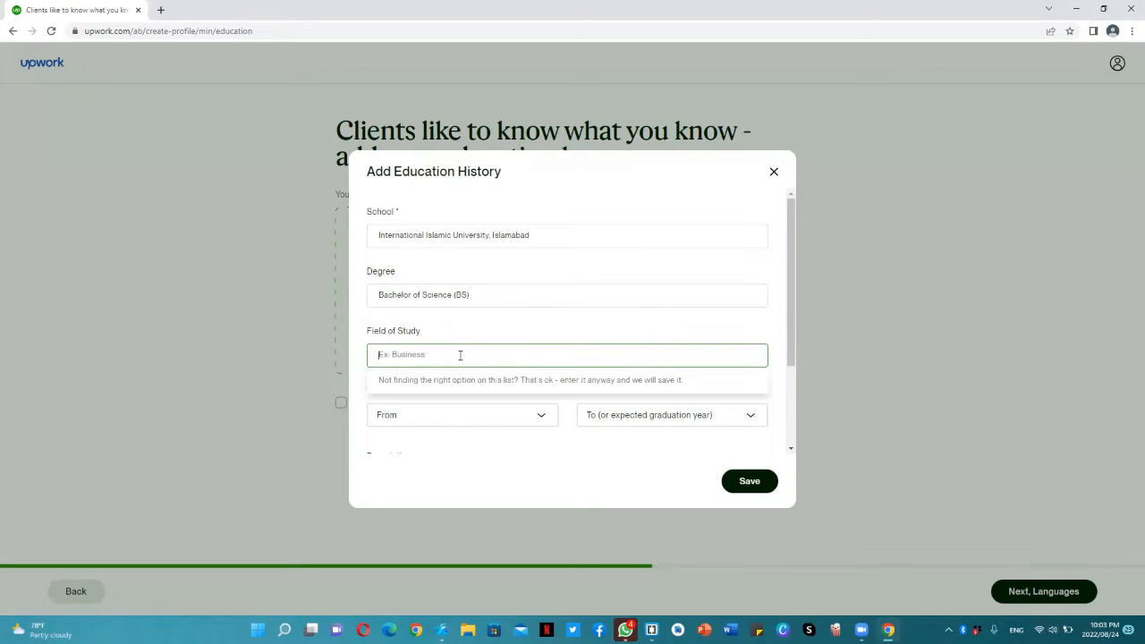
type("Software")
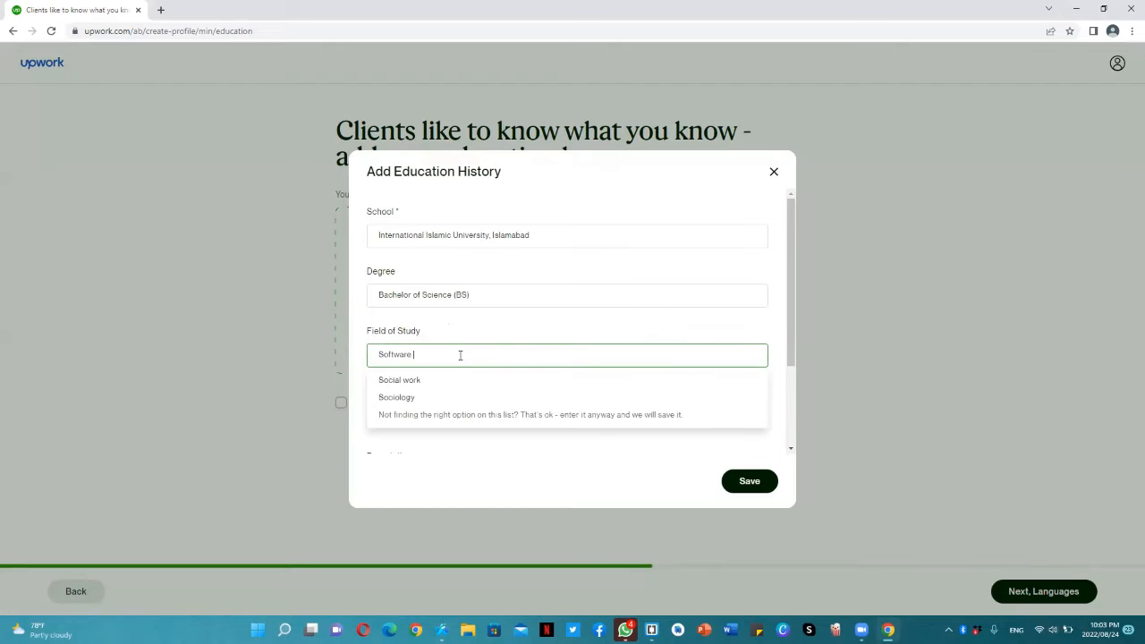
type(" Engineering")
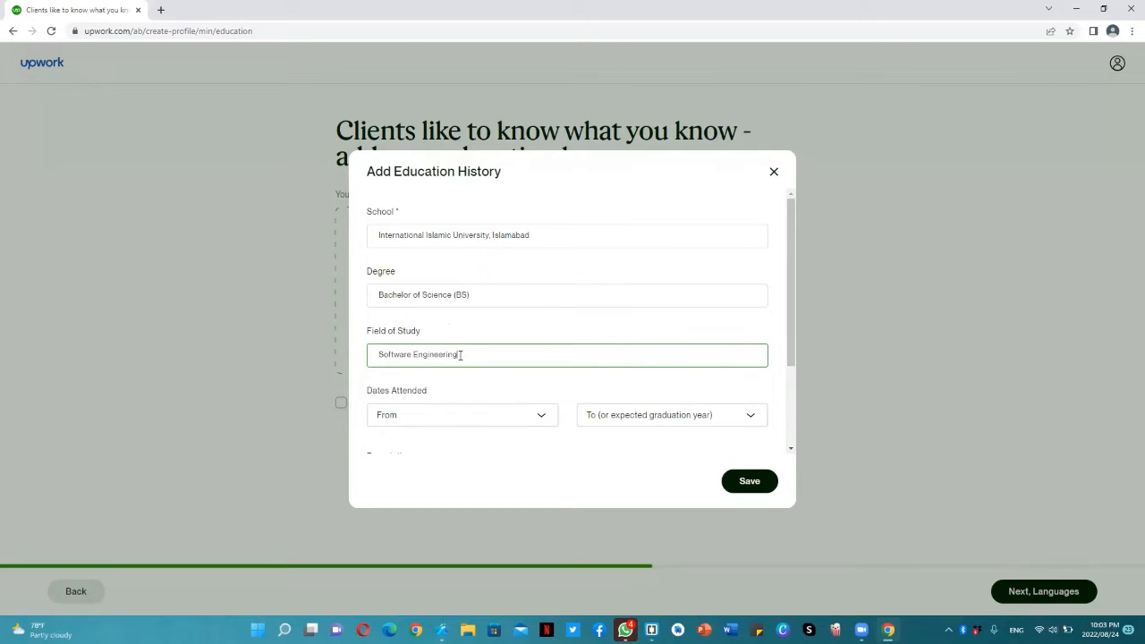
Set the dates attended of the education entry from 2018 to 2022
left_click(465, 415)
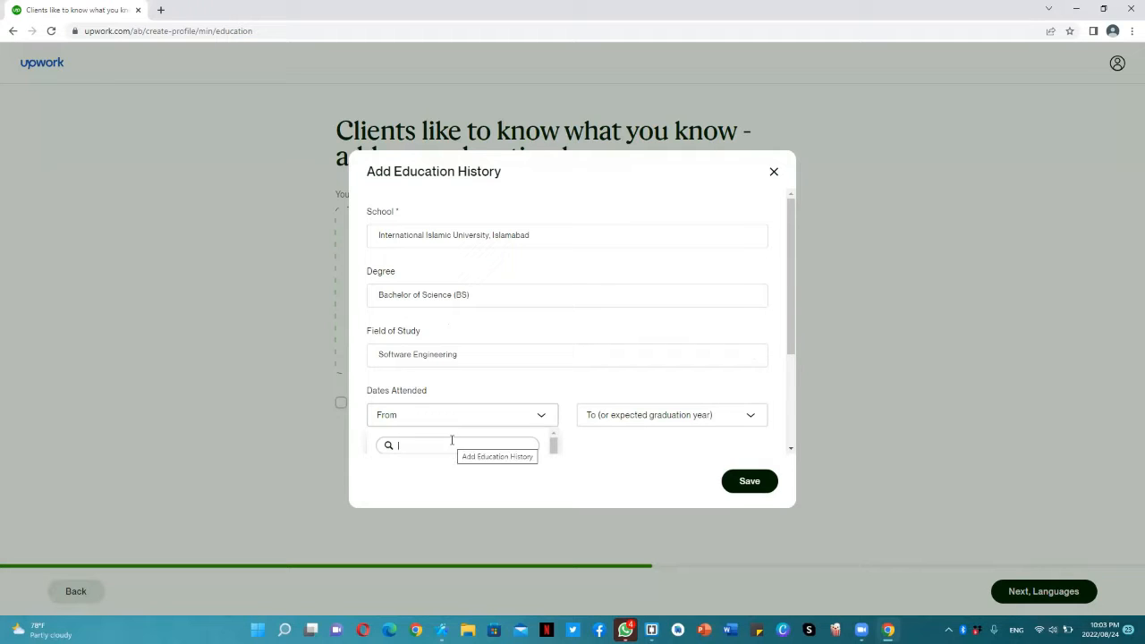
mouse_move(552, 442)
left_mouse_down()
mouse_move(552, 455)
mouse_move(552, 440)
left_mouse_up()
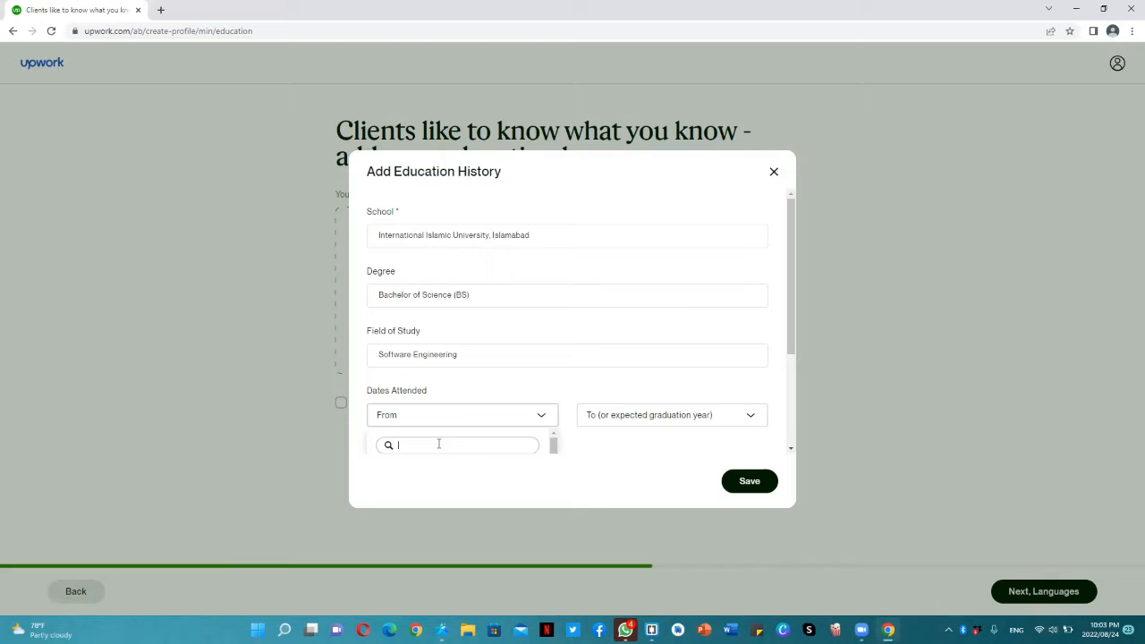
type("S")
key("BackSpace")
left_click_drag(796, 340, 800, 442)
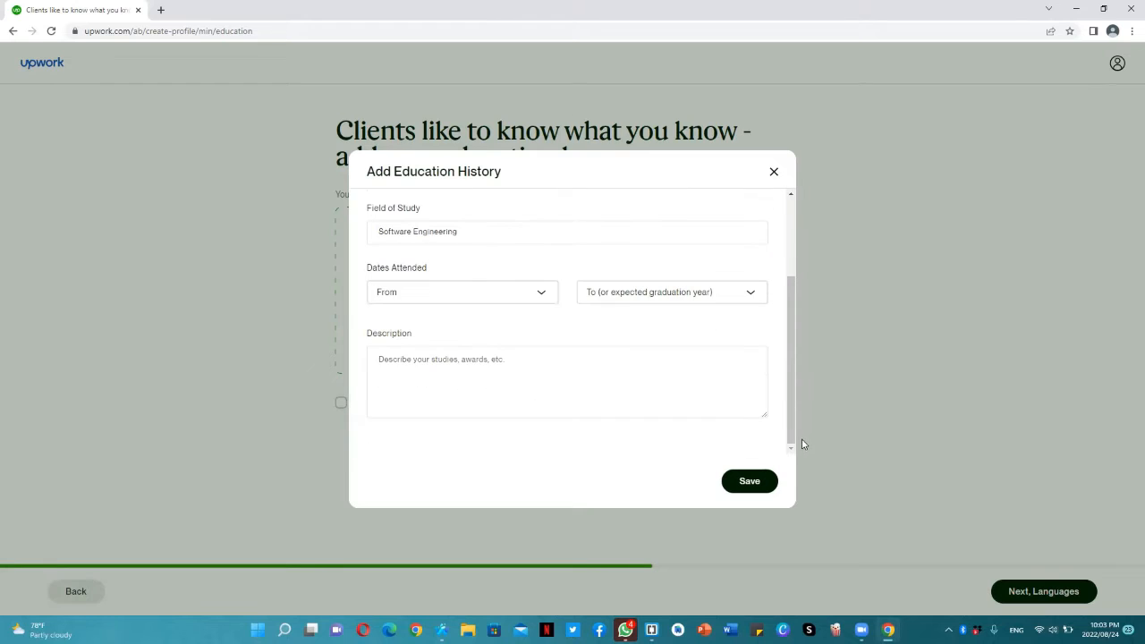
left_click(475, 303)
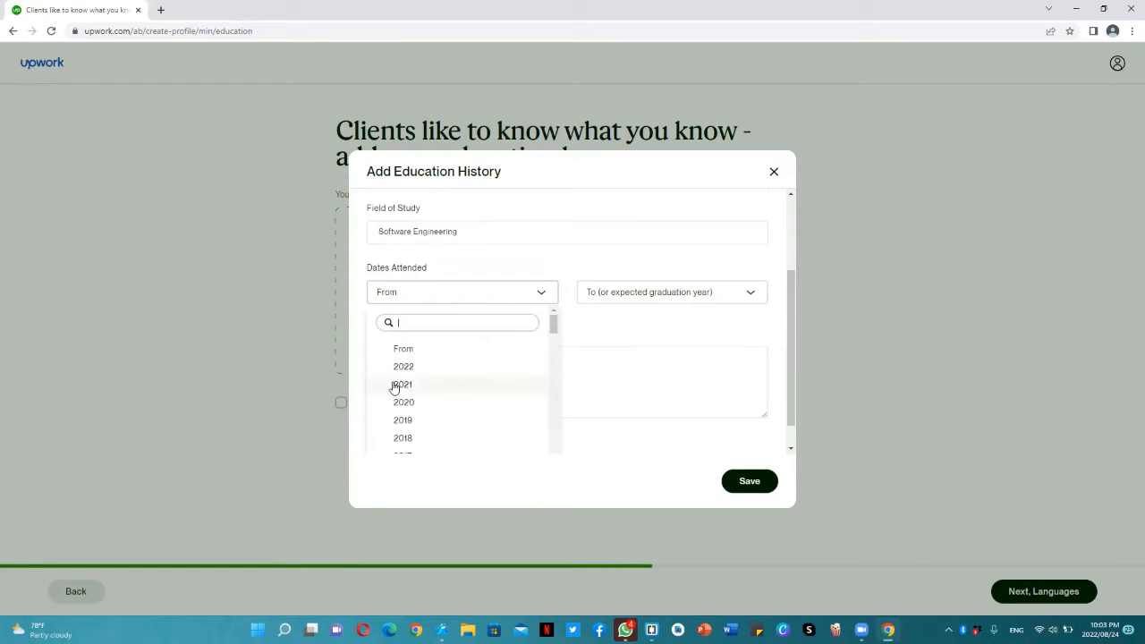
left_click(427, 438)
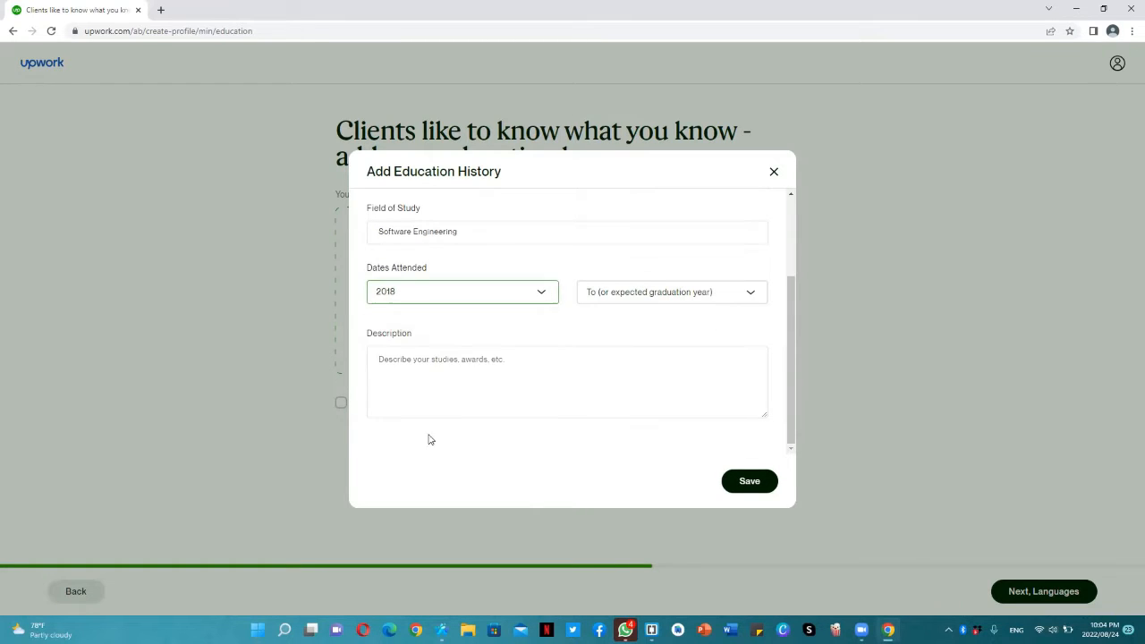
left_click(659, 288)
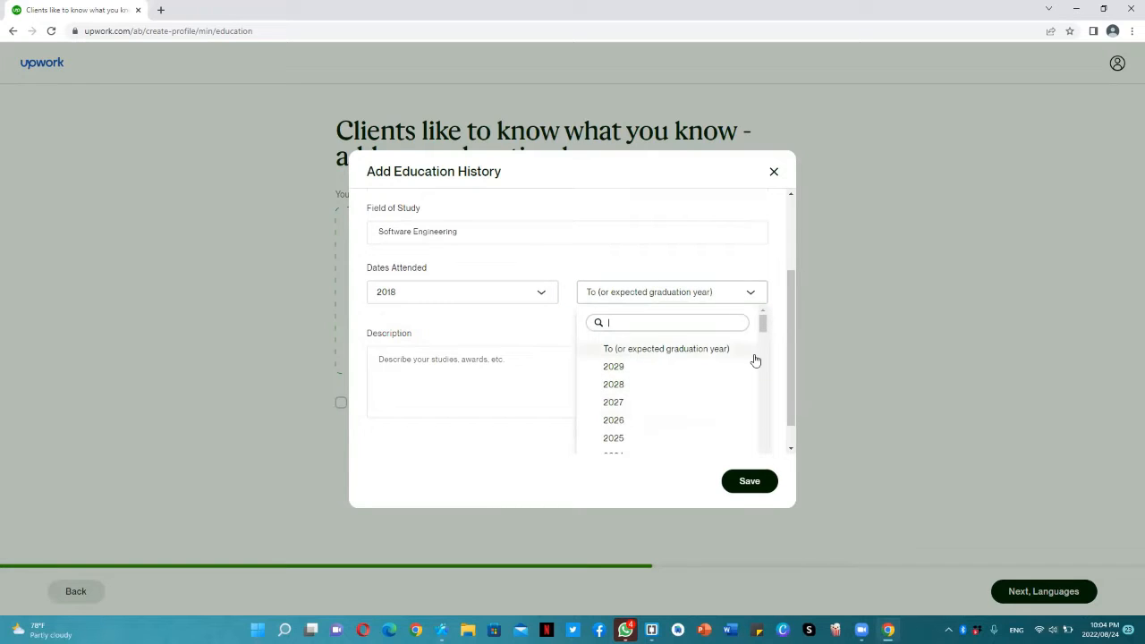
mouse_move(760, 325)
left_mouse_down()
mouse_move(761, 342)
mouse_move(761, 329)
left_mouse_up()
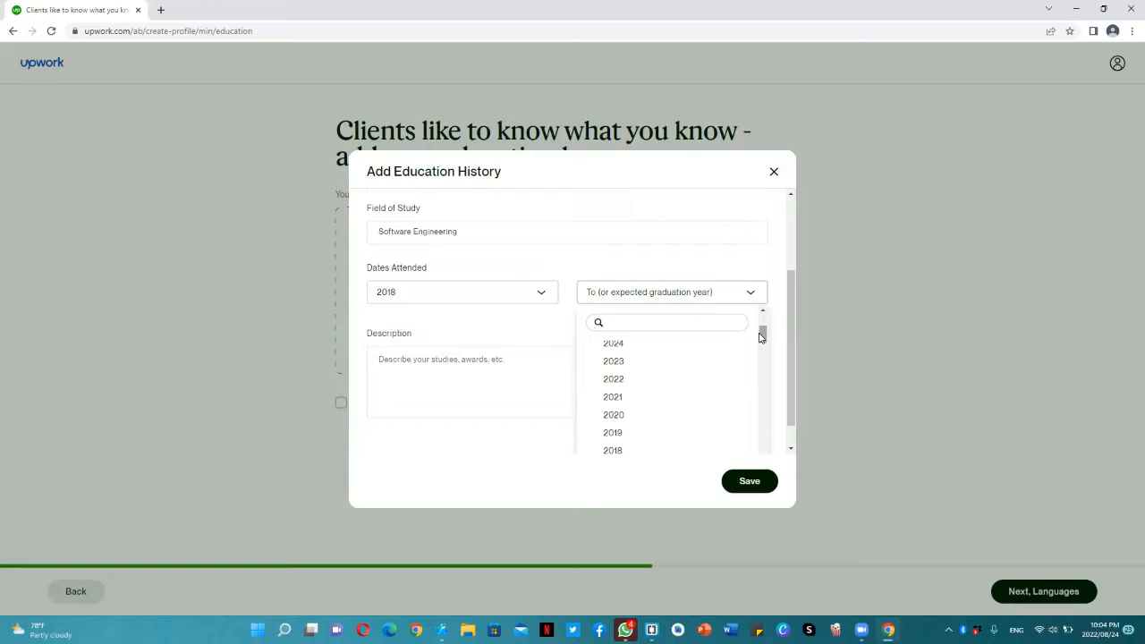
left_click(614, 379)
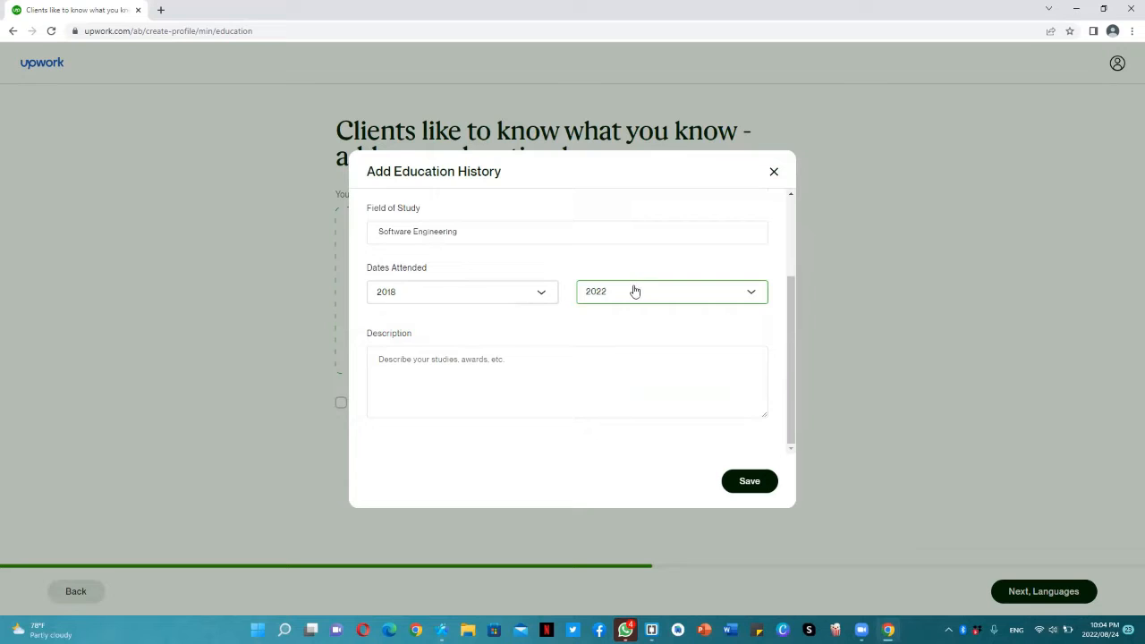
Save the education entry without a description and continue to the languages section
left_click(515, 357)
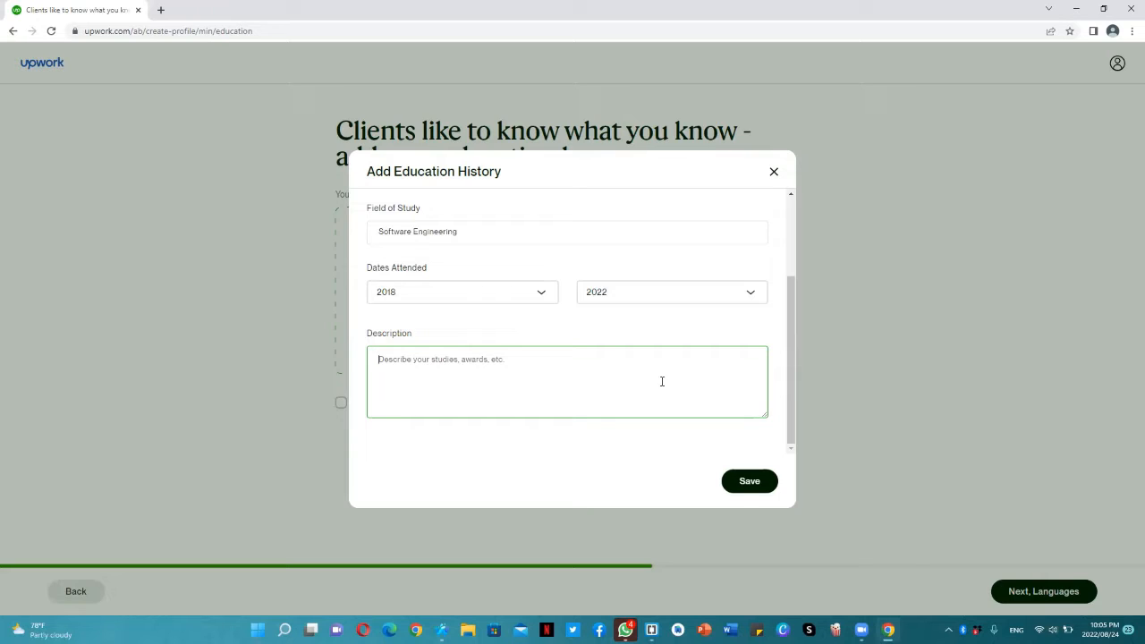
left_click(740, 484)
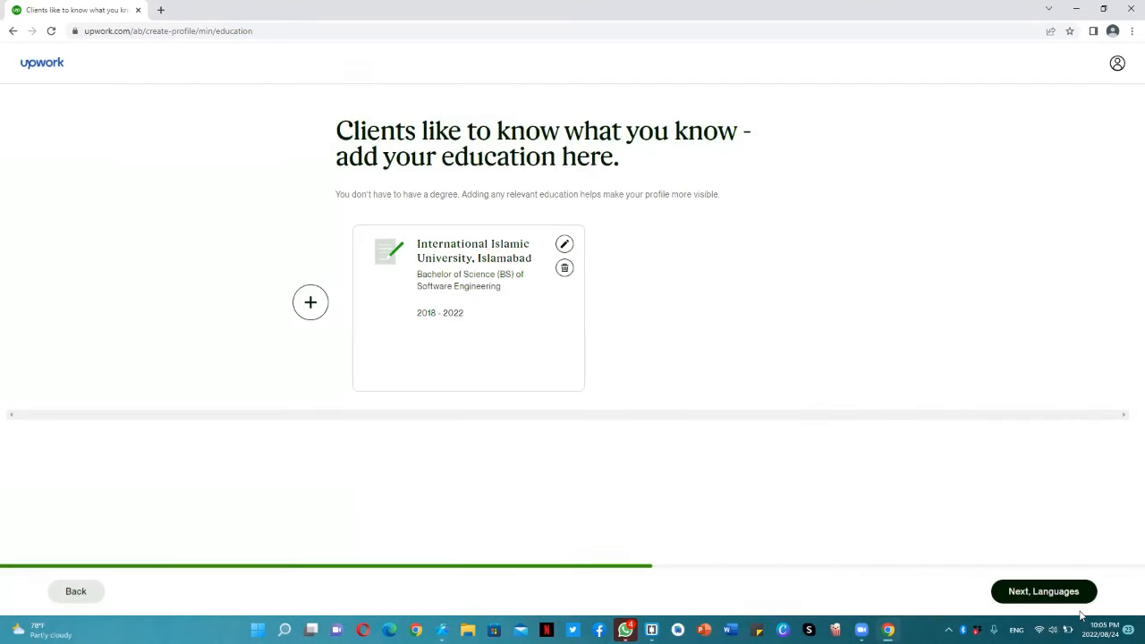
left_click(1043, 592)
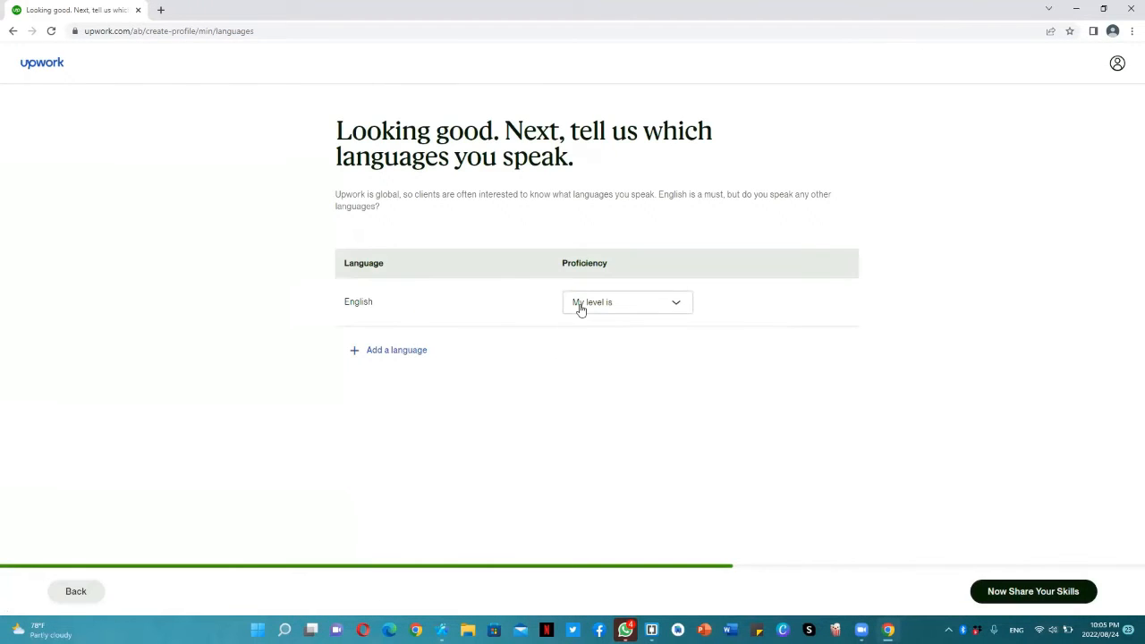
Set the English proficiency to Fluent and add Urdu as a language at the Native or Bilingual level
left_click(580, 306)
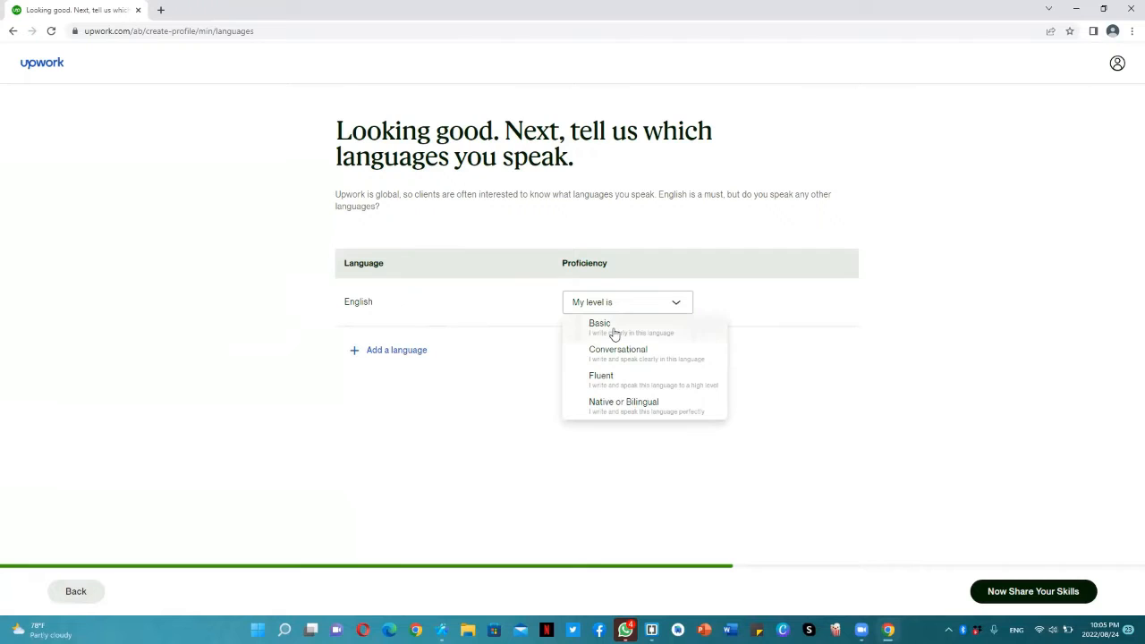
left_click(626, 377)
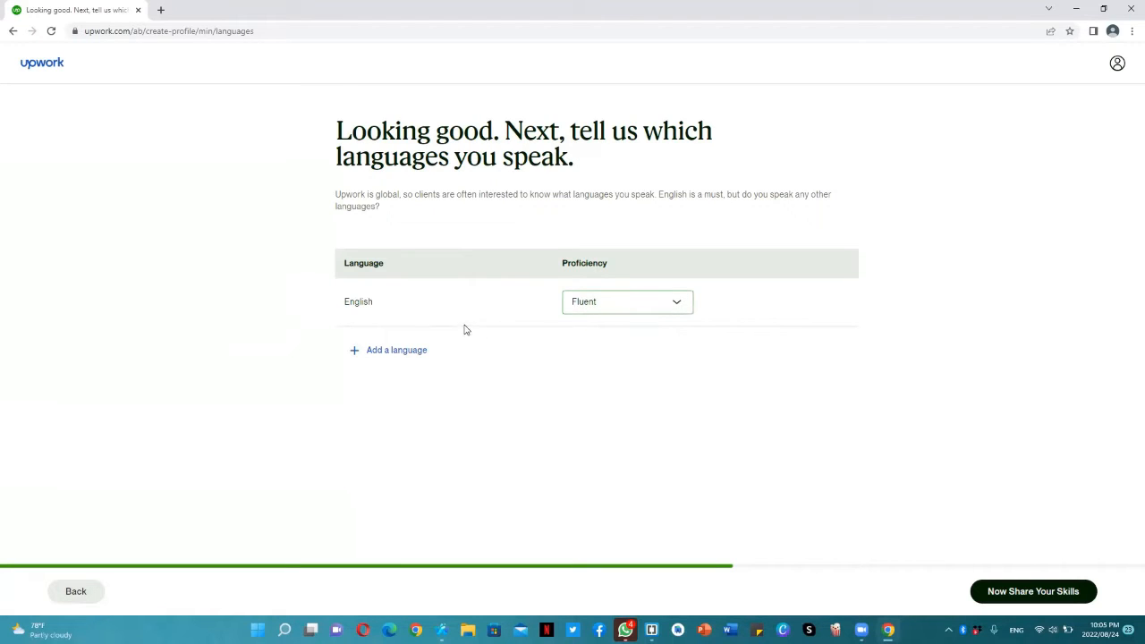
left_click(416, 350)
left_click(418, 352)
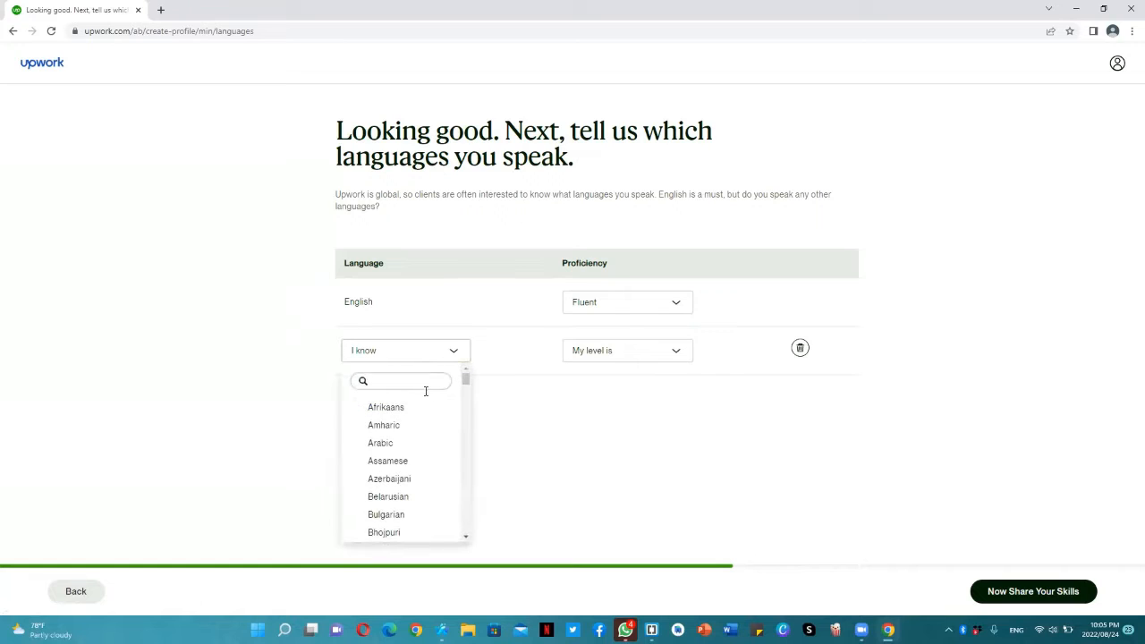
type("urdu")
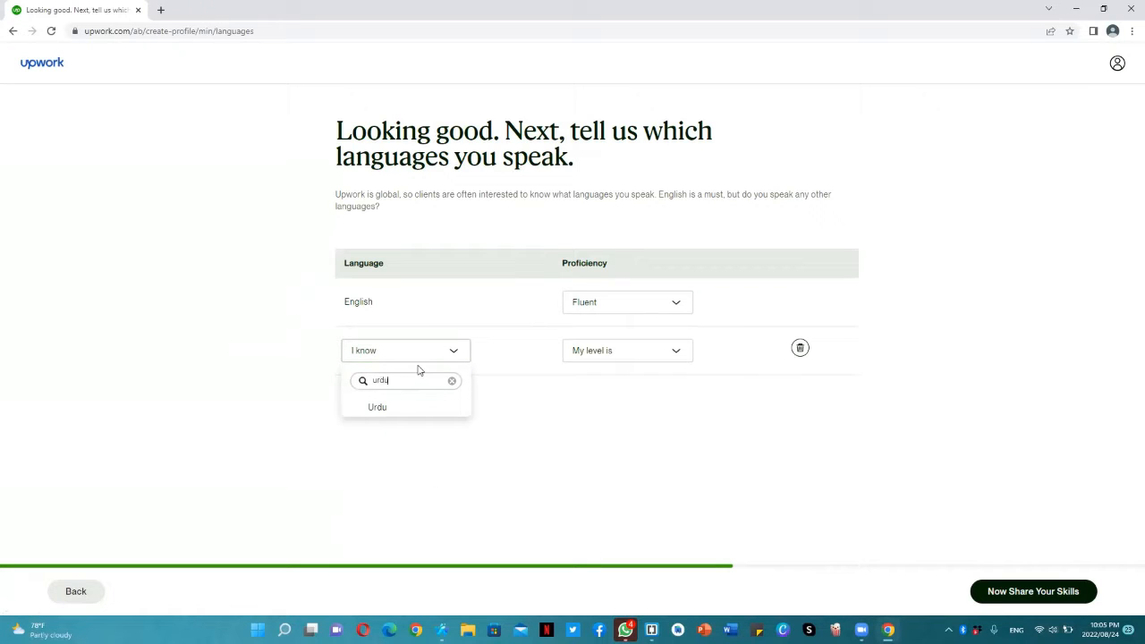
left_click(419, 414)
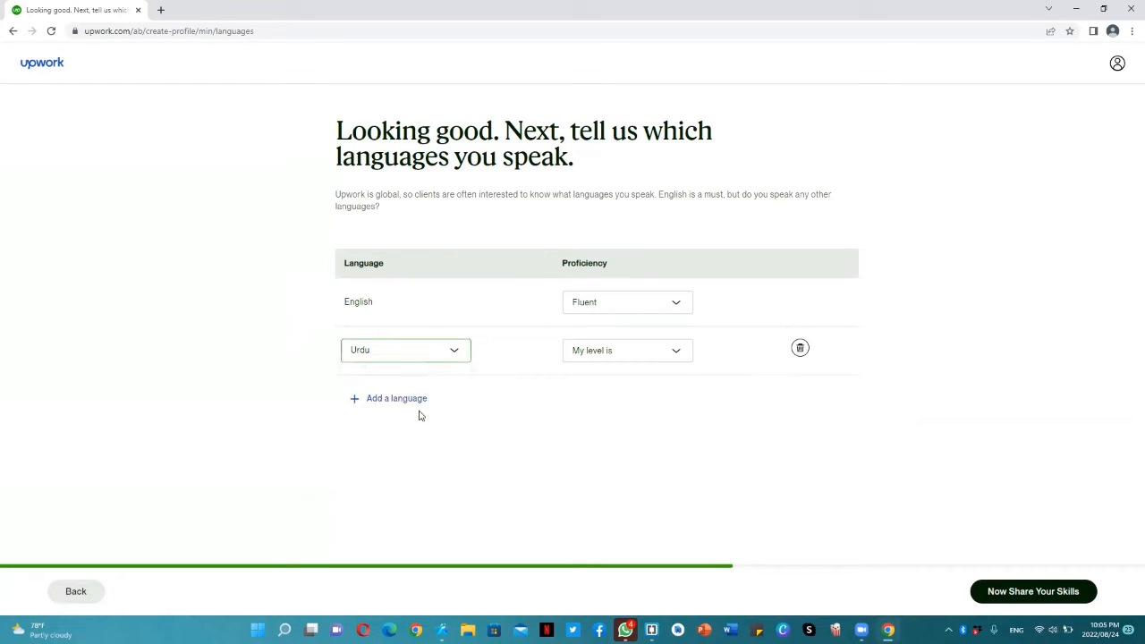
left_click(617, 349)
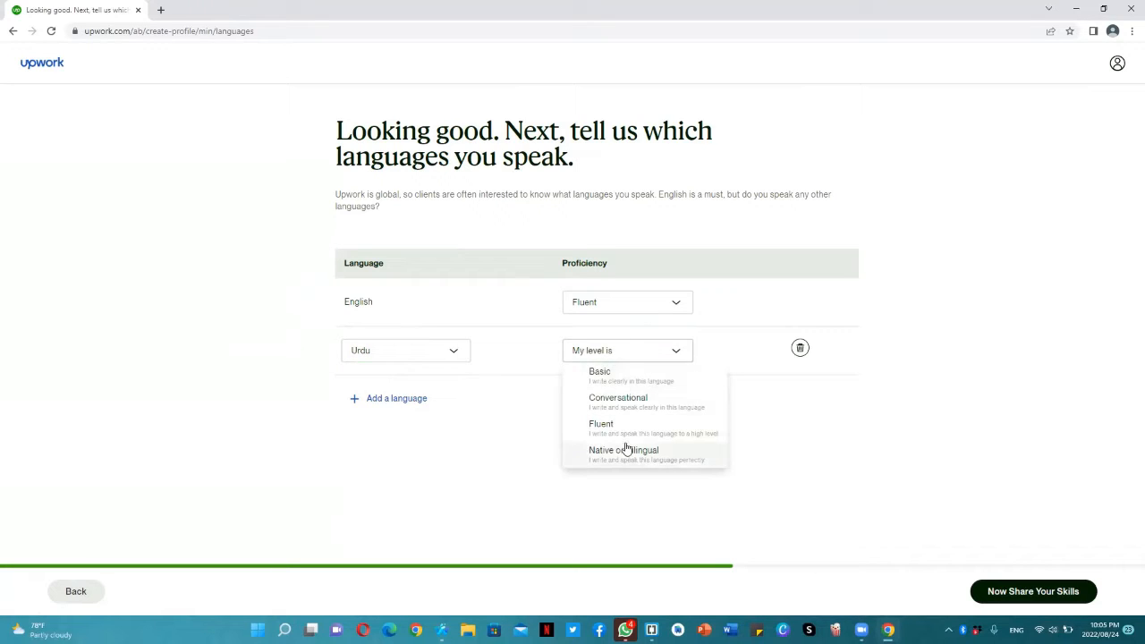
left_click(626, 450)
Add Arabic as another language with a Conversational proficiency
left_click(410, 398)
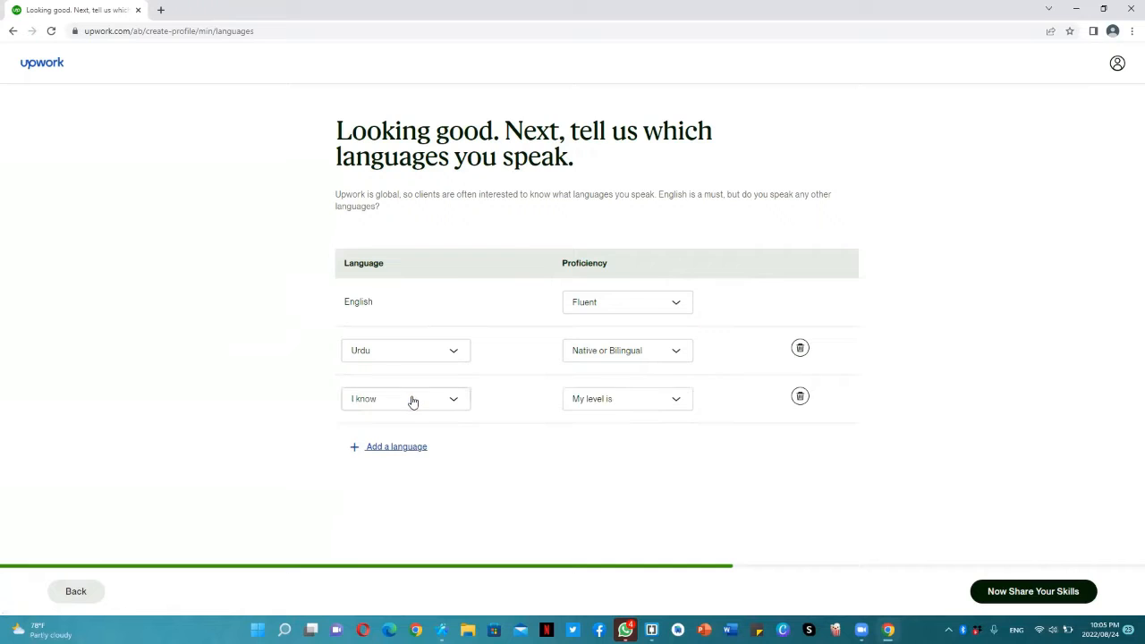
left_click(408, 408)
type("ara")
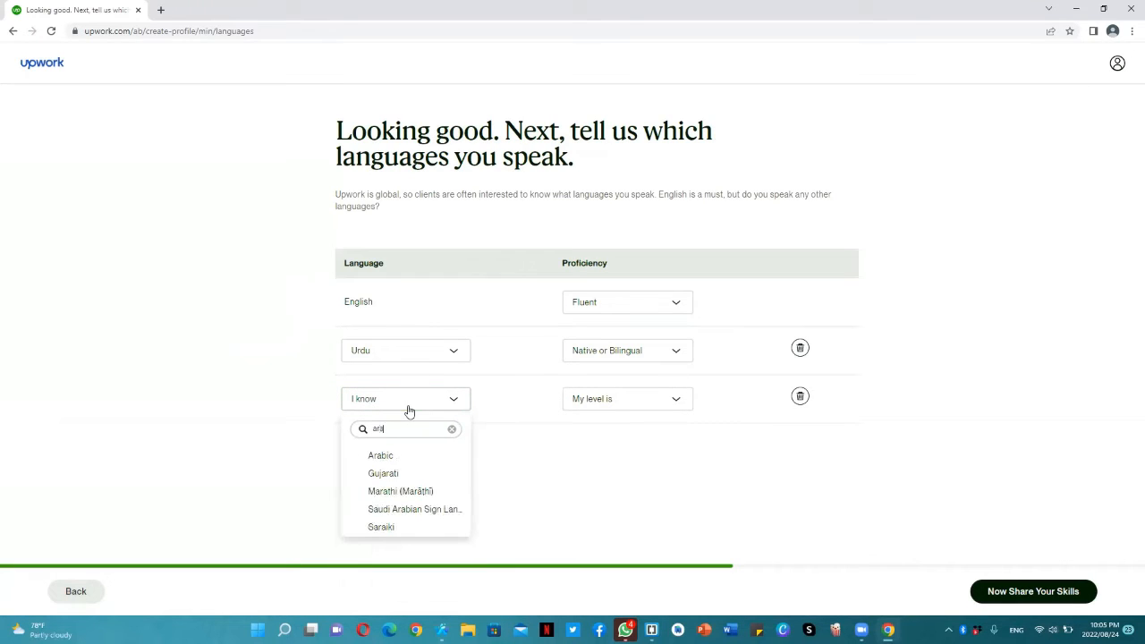
left_click(396, 457)
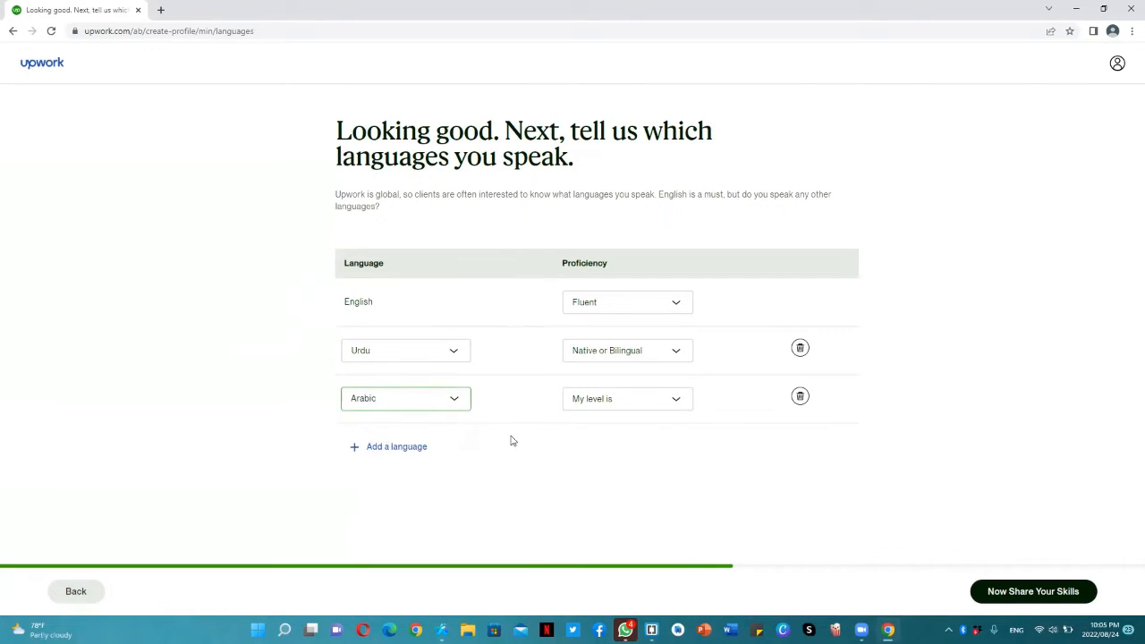
left_click(679, 406)
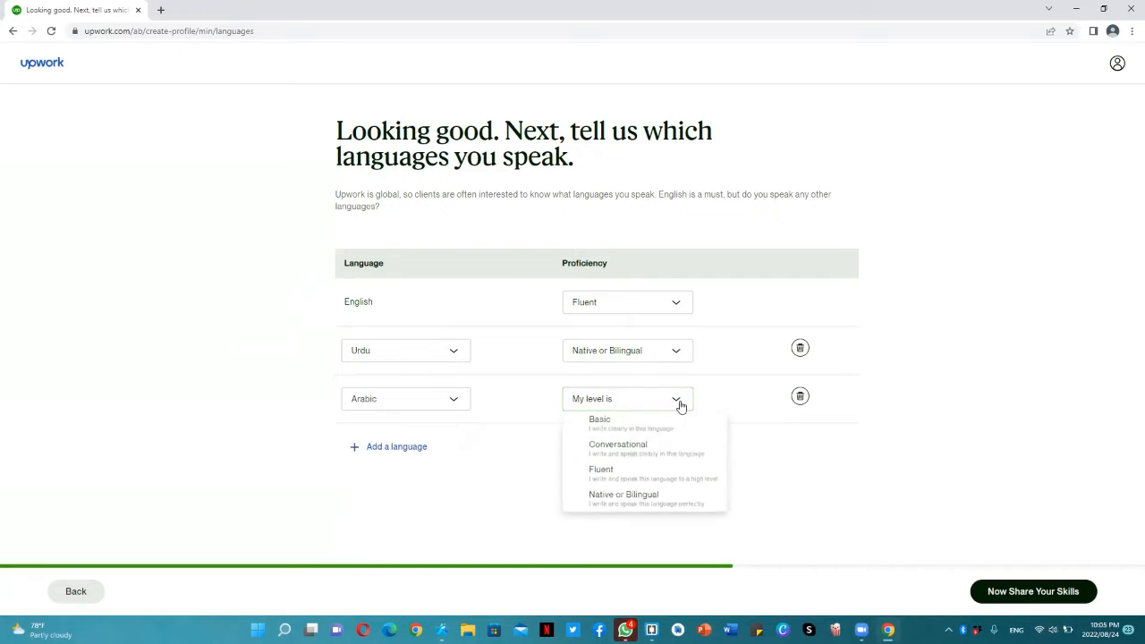
left_click(638, 446)
Add Persian as a language at the Conversational level and continue to the skills section
left_click(380, 451)
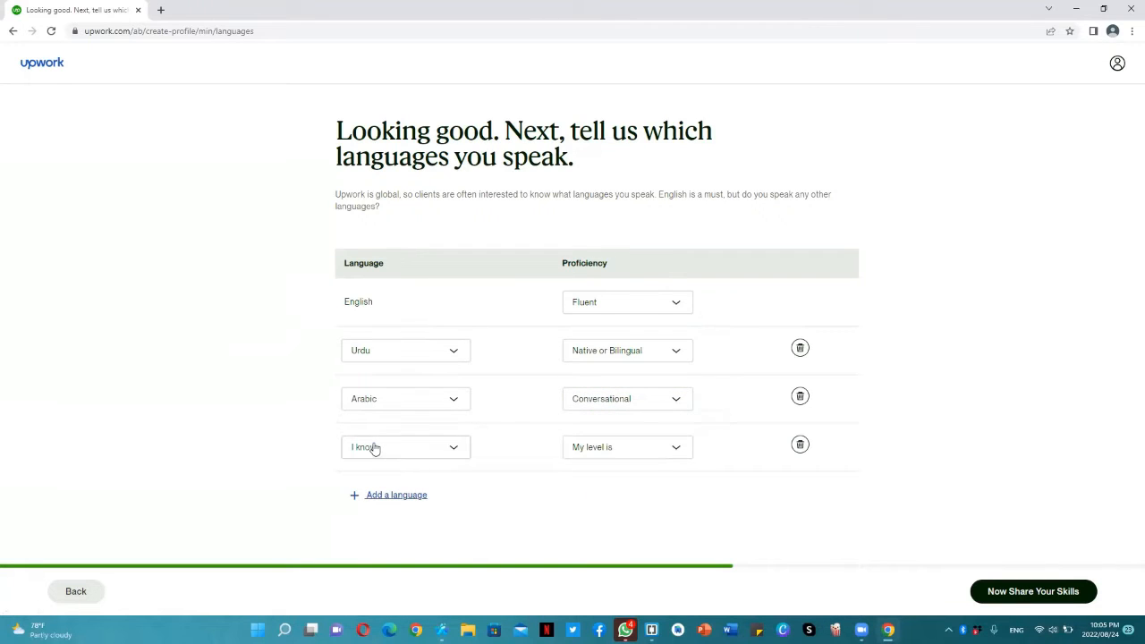
left_click(373, 448)
type("persio")
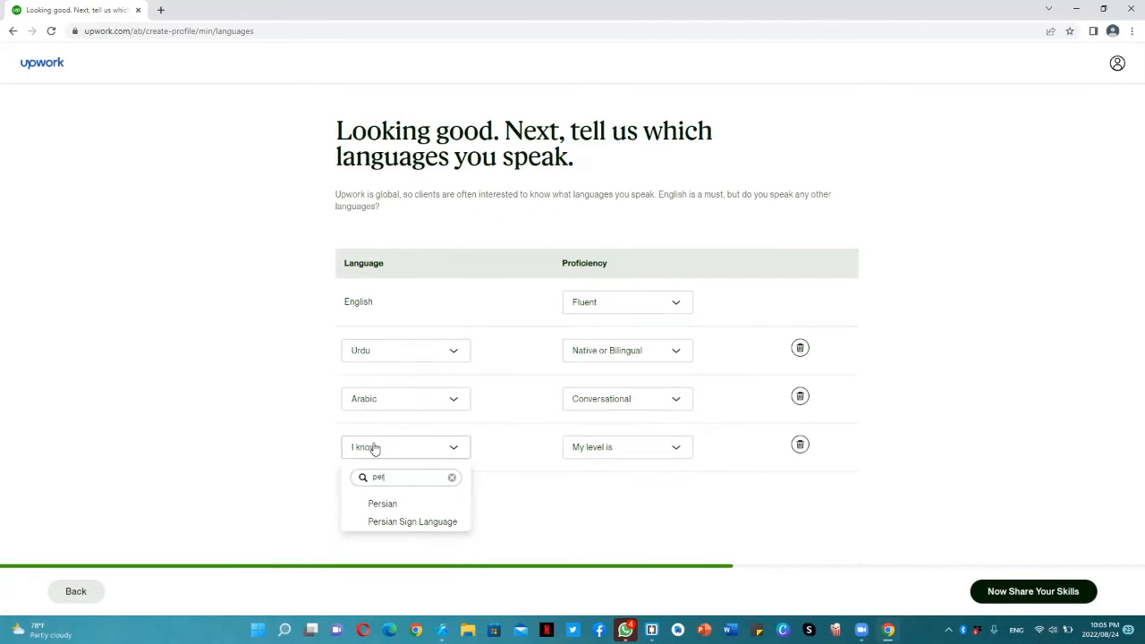
key("BackSpace")
key("BackSpace")
left_click(407, 506)
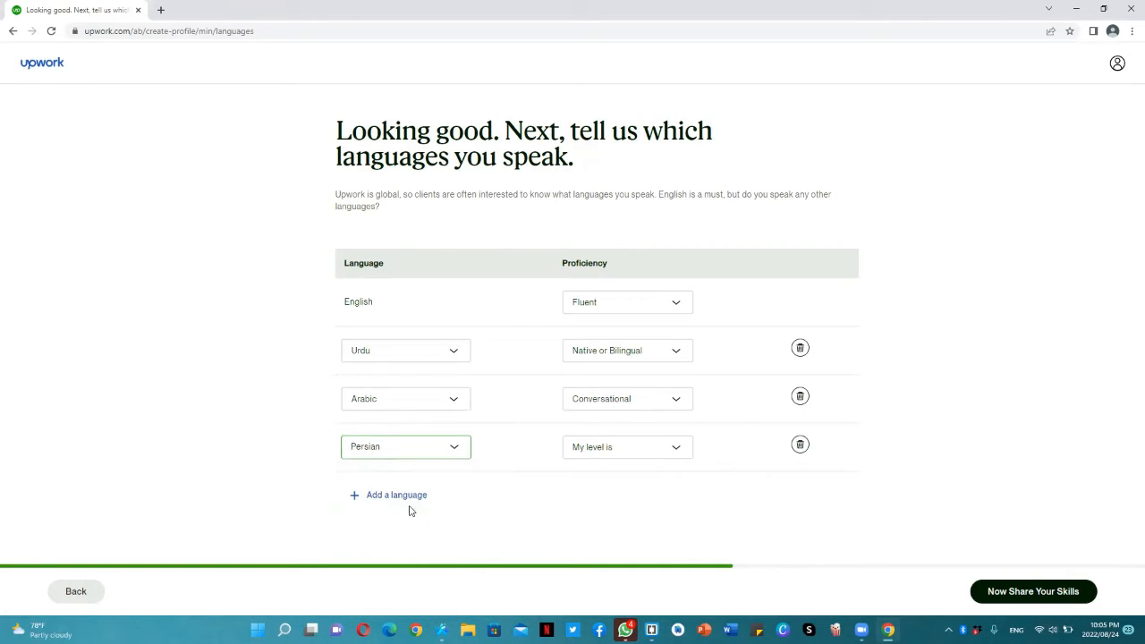
left_click(657, 456)
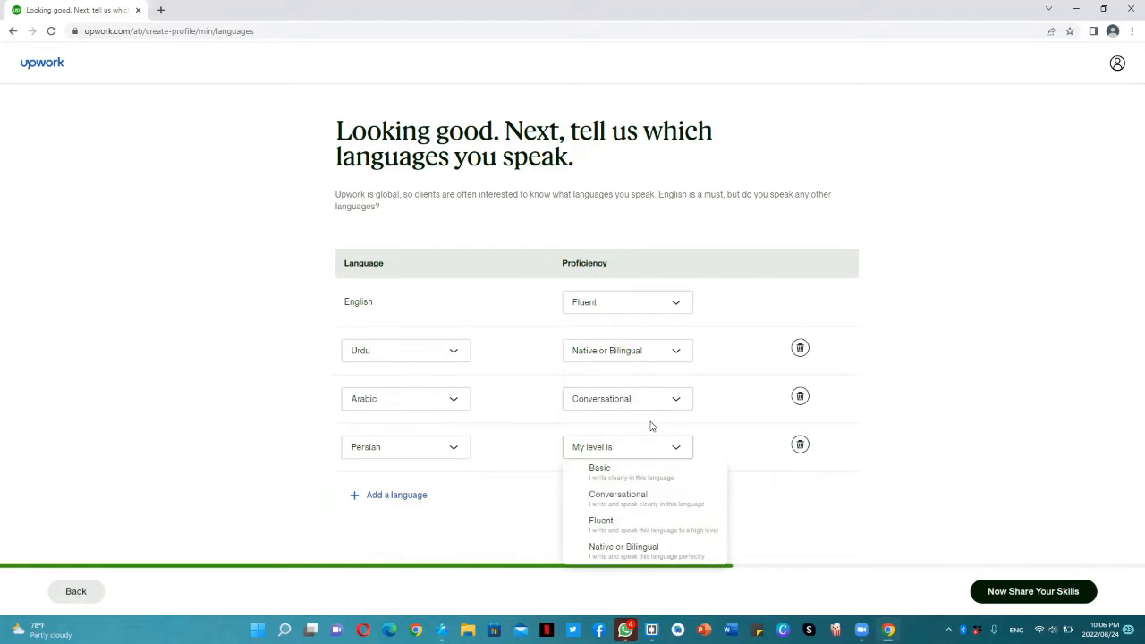
left_click(623, 506)
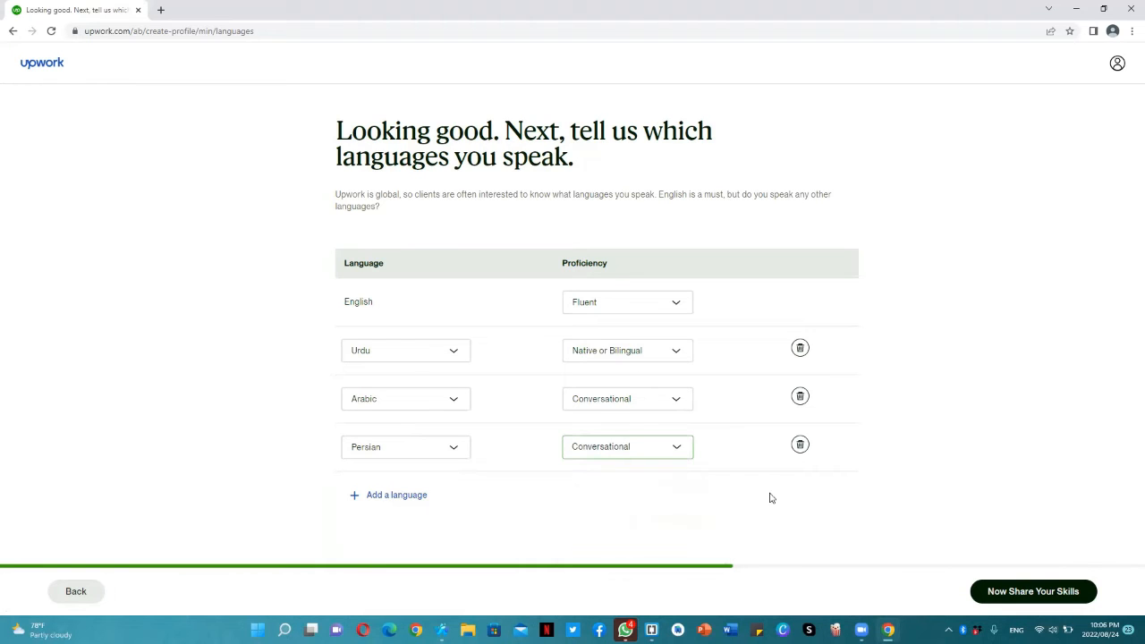
left_click(1009, 593)
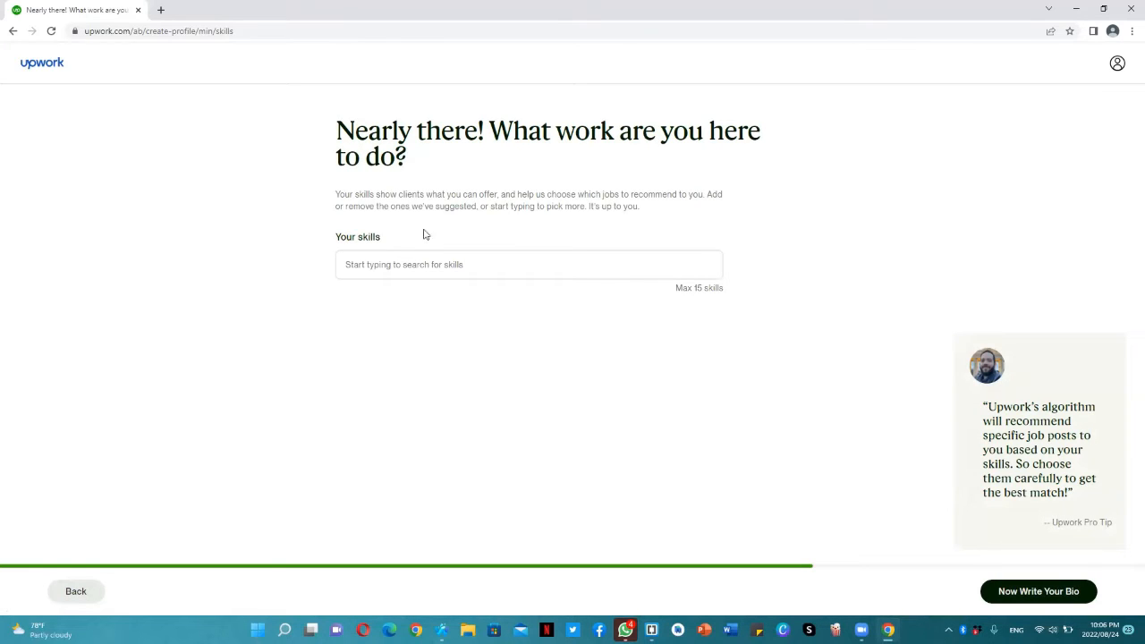
Add Graphic Design and Logo Design to the profile's skills
left_click(395, 264)
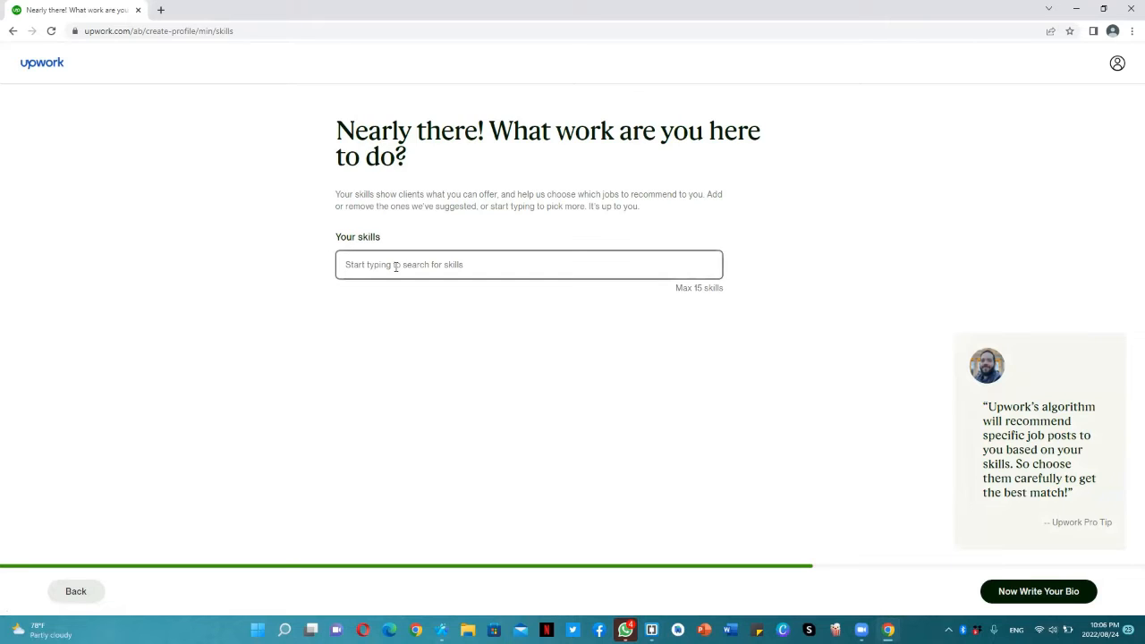
type("gra")
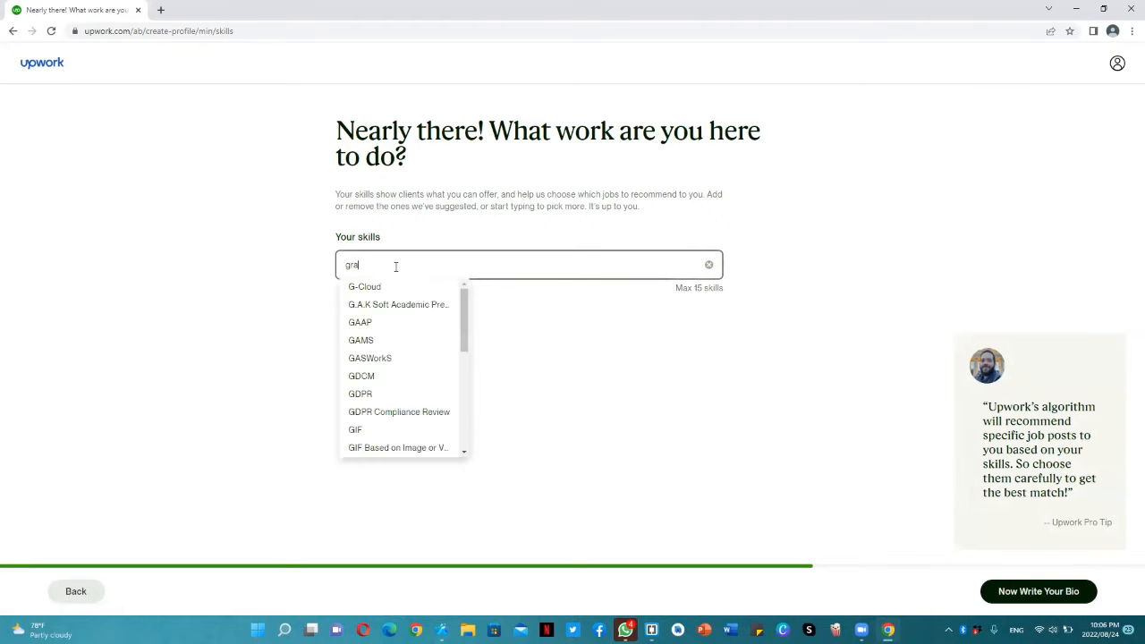
type("phic")
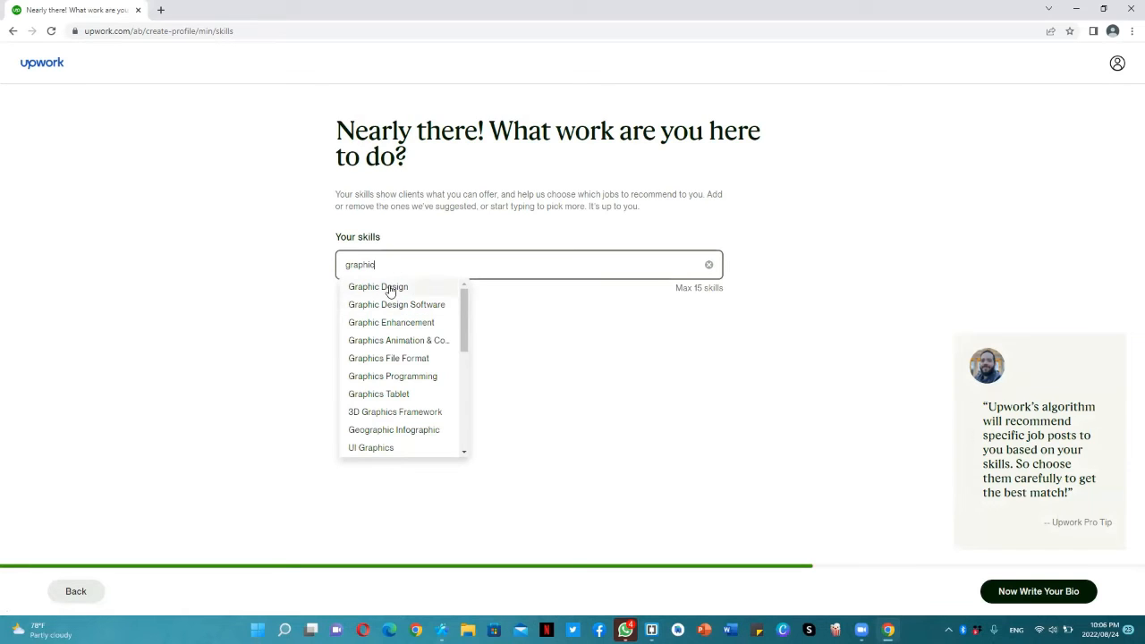
left_click(389, 287)
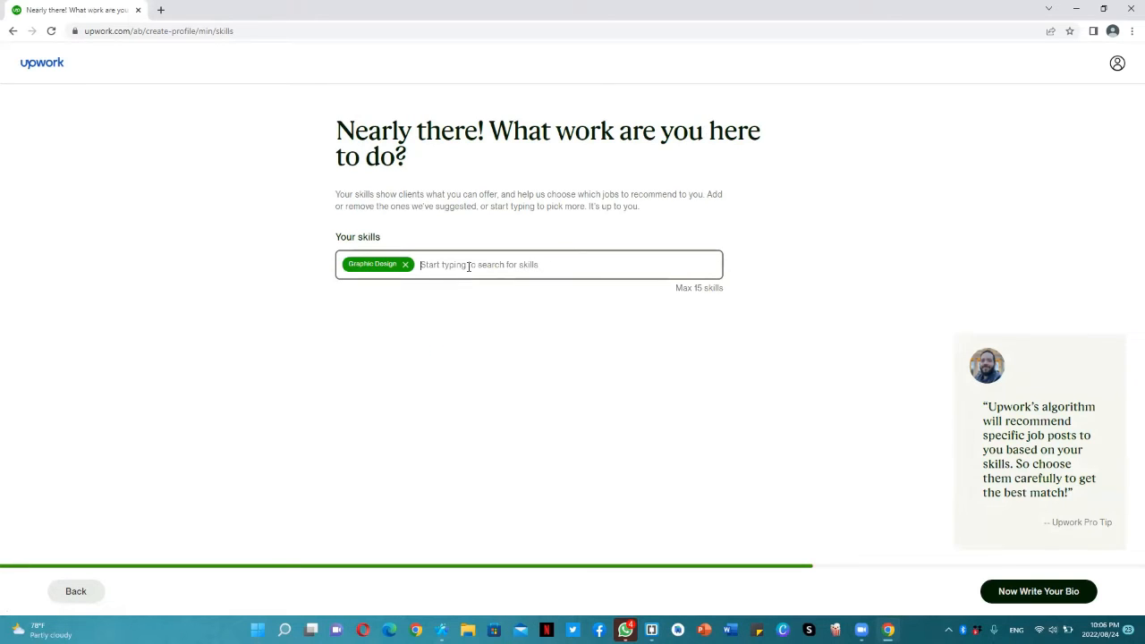
type("logo")
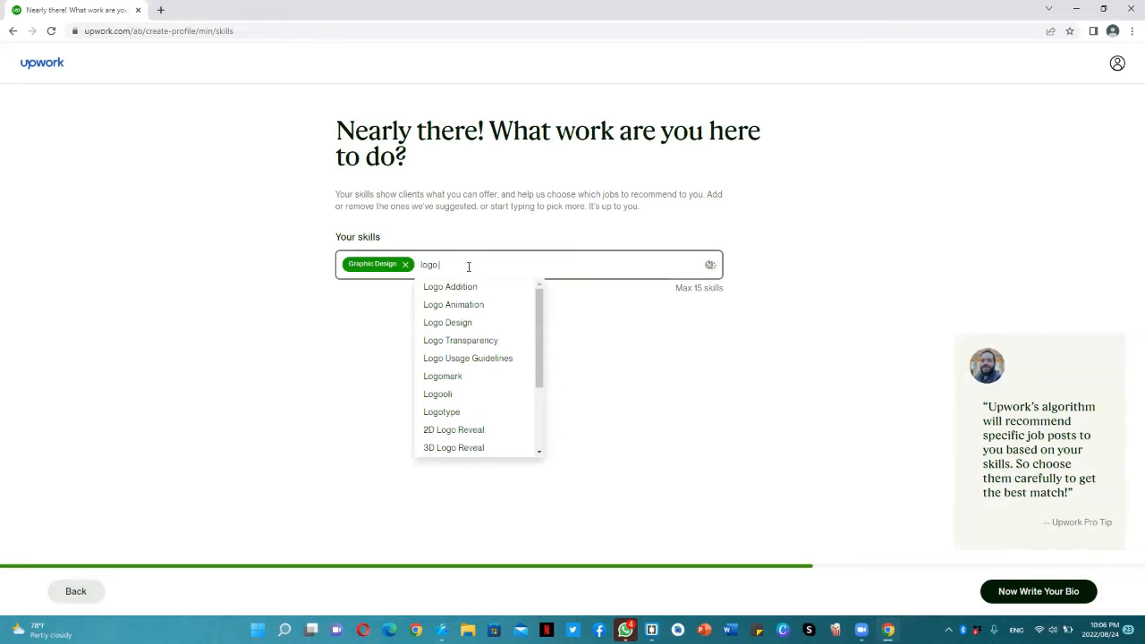
type(" des")
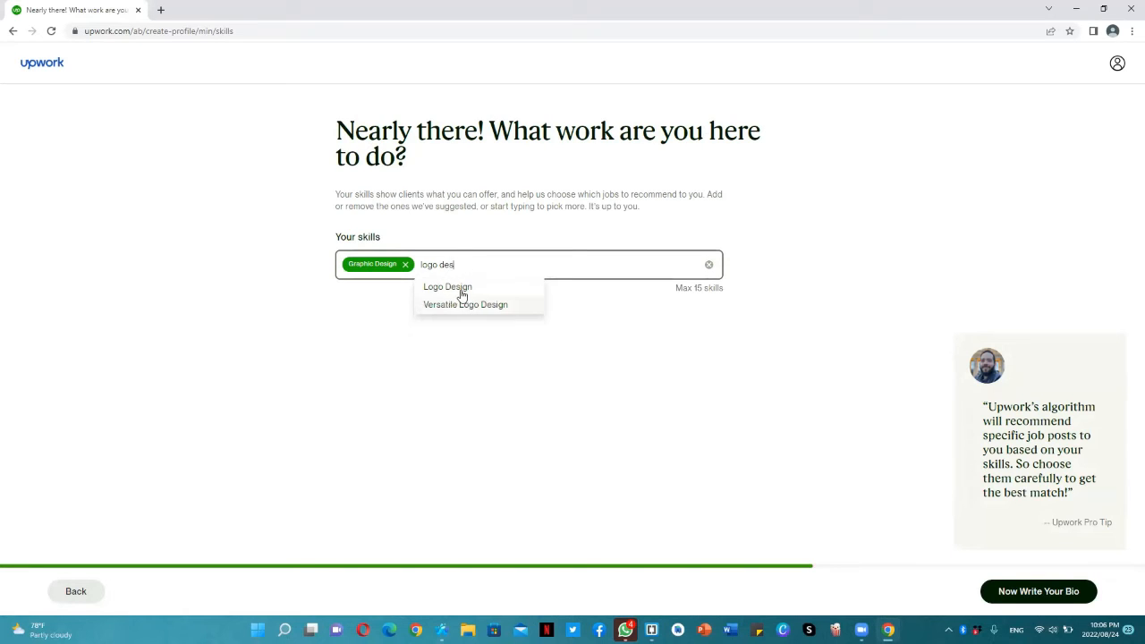
left_click(459, 290)
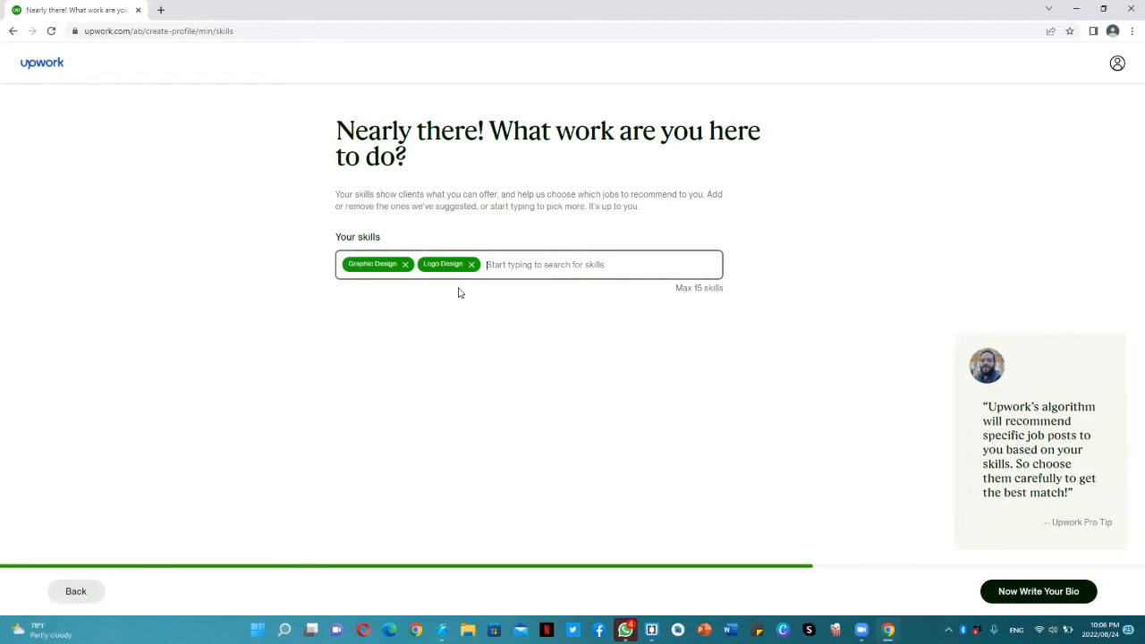
Look for a 3D skill among the suggestions and add 3D Animation to the profile's skills
type("3d")
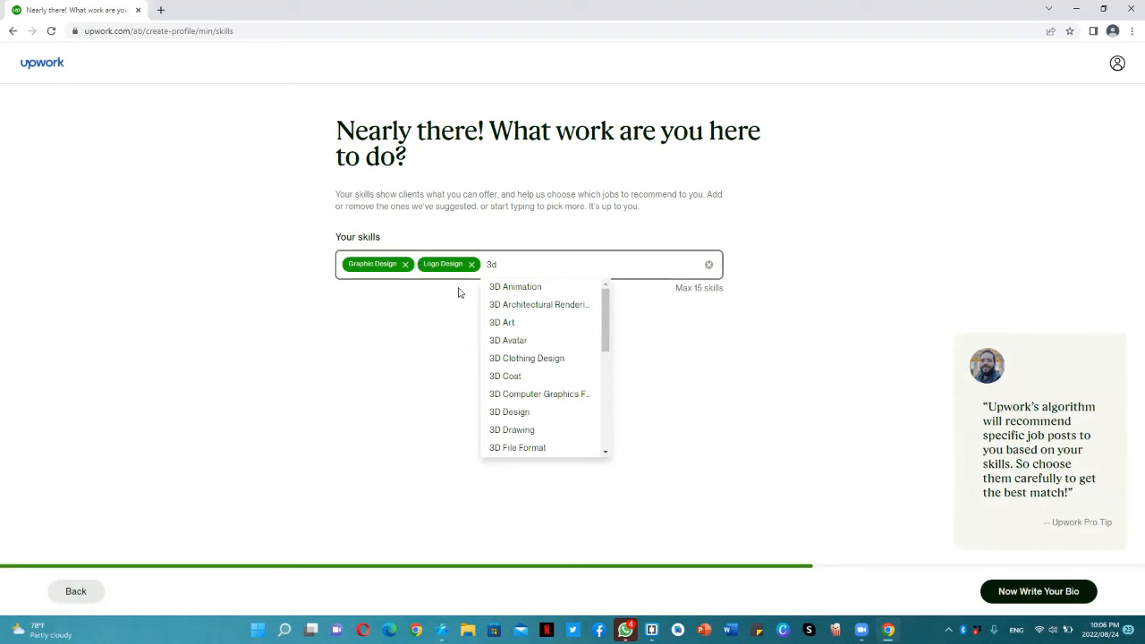
type(" olo")
key("BackSpace")
key("BackSpace")
key("BackSpace")
key("BackSpace")
type("logo")
key("BackSpace")
key("BackSpace")
key("BackSpace")
key("BackSpace")
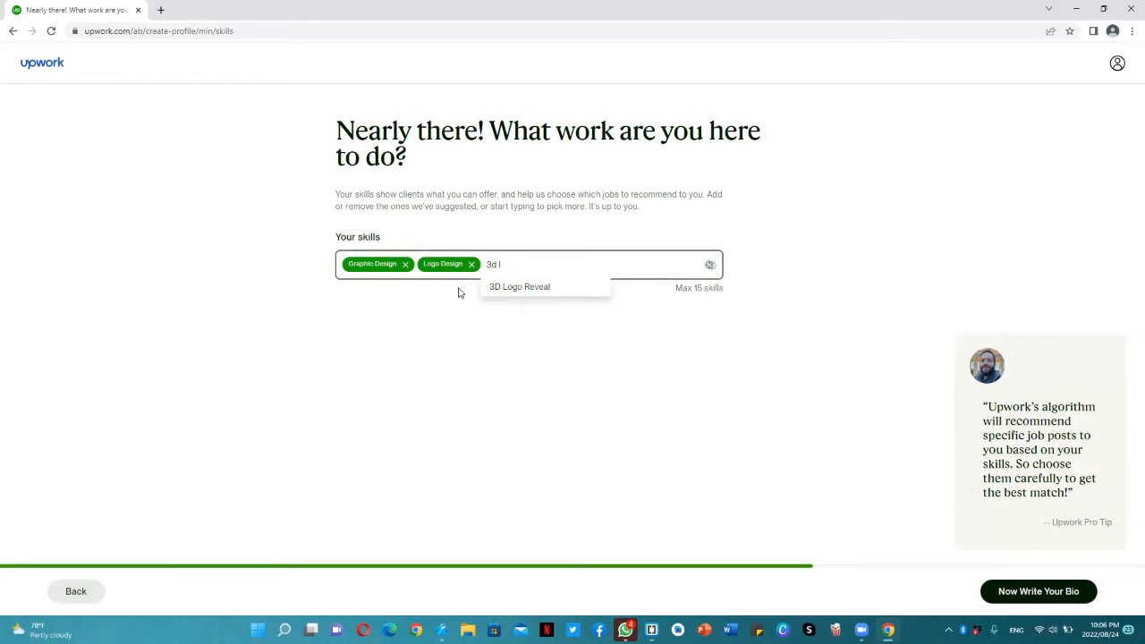
type("anim")
key("Down")
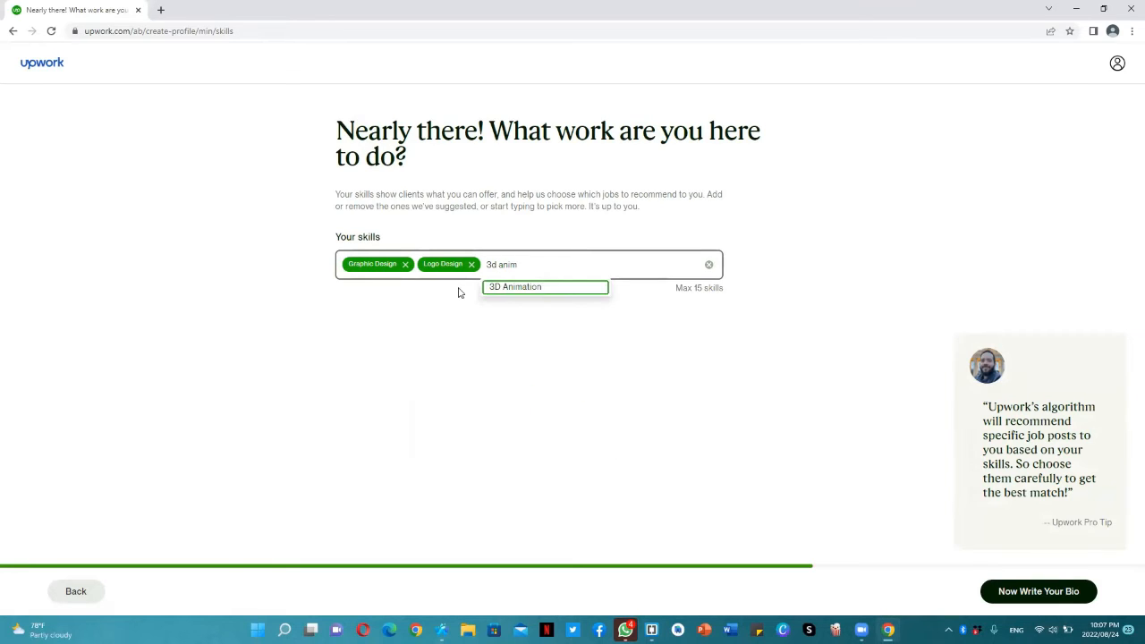
key("Return")
Find the NFT skills and add NFT Art to the profile's skills
type("nft")
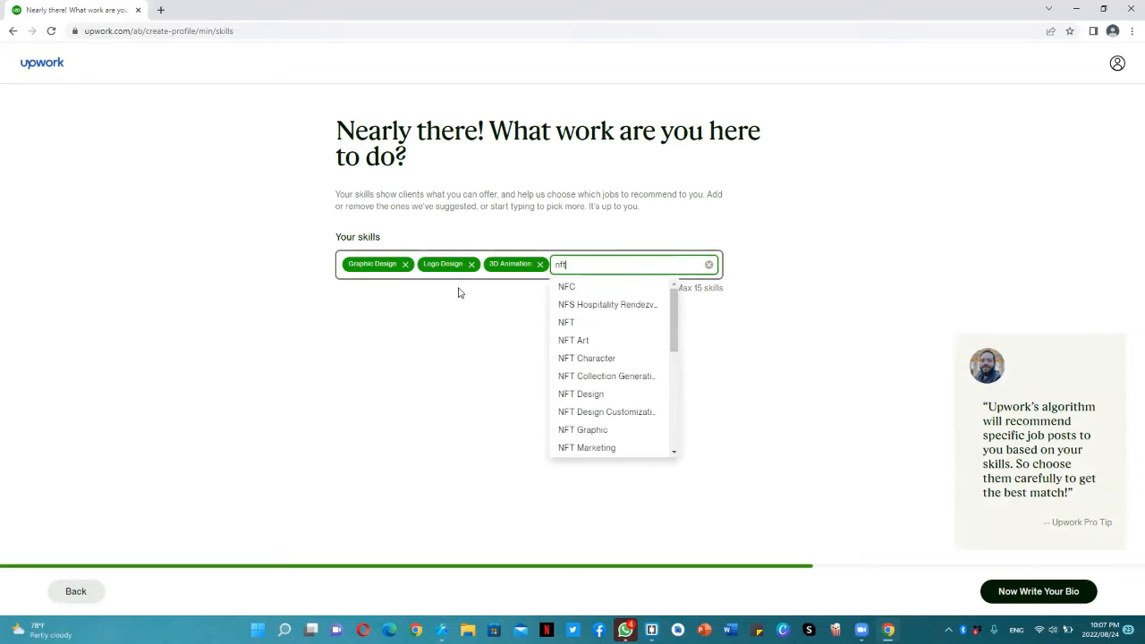
key("Down")
key("Down")
key("Return")
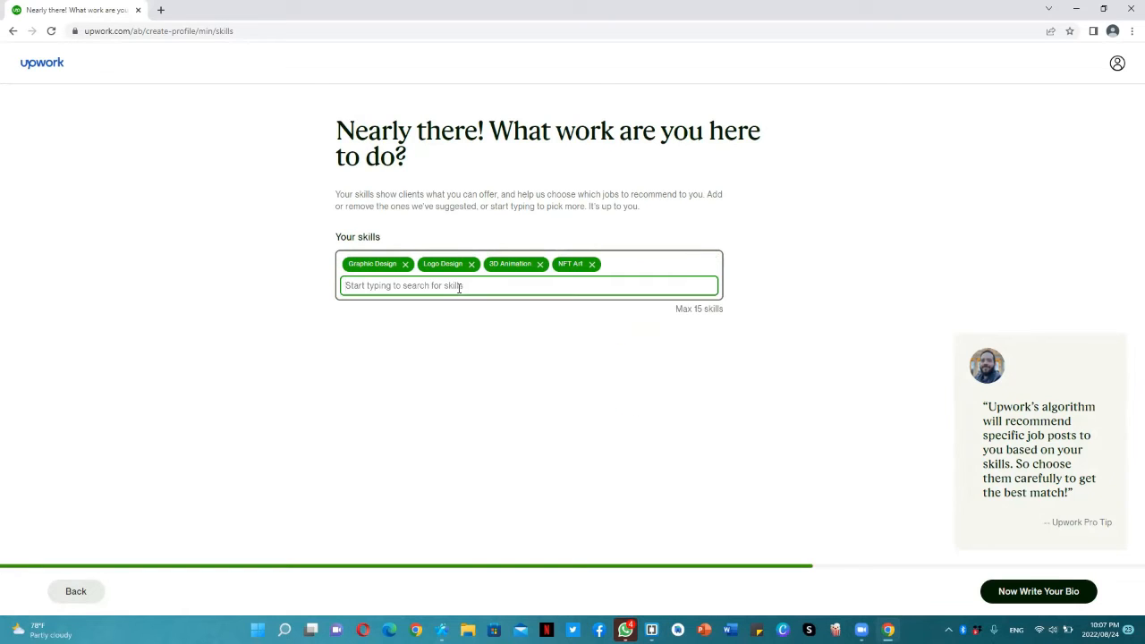
Add 3D Illustration and Time Management to the profile's skills
type("illus")
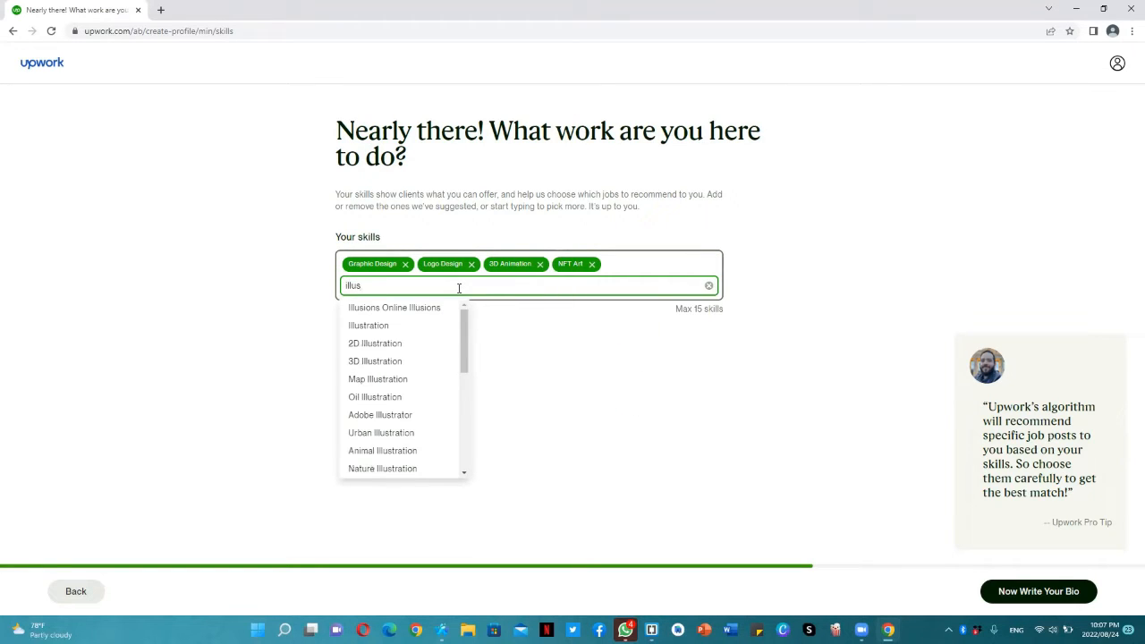
key("Down")
key("Down")
key("Down")
key("Return")
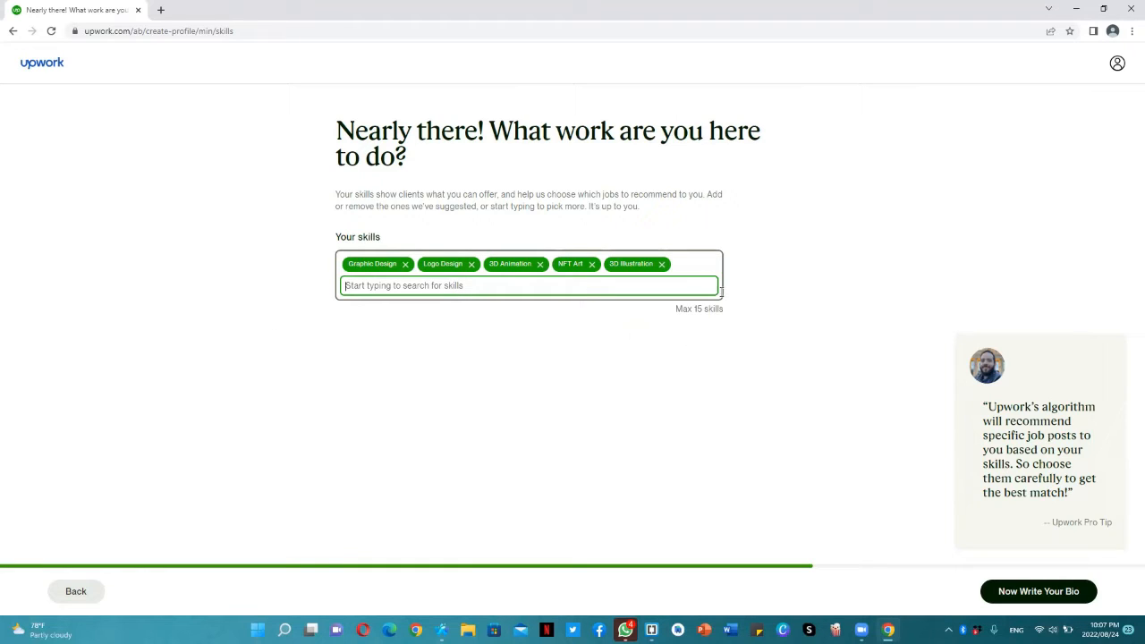
type("time")
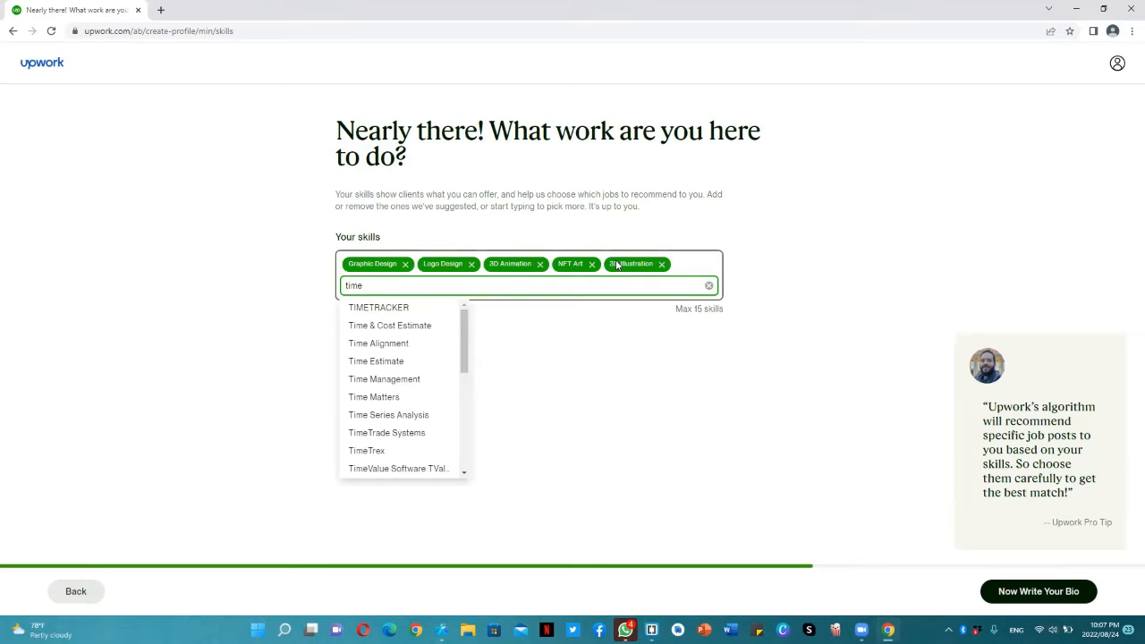
left_click(382, 377)
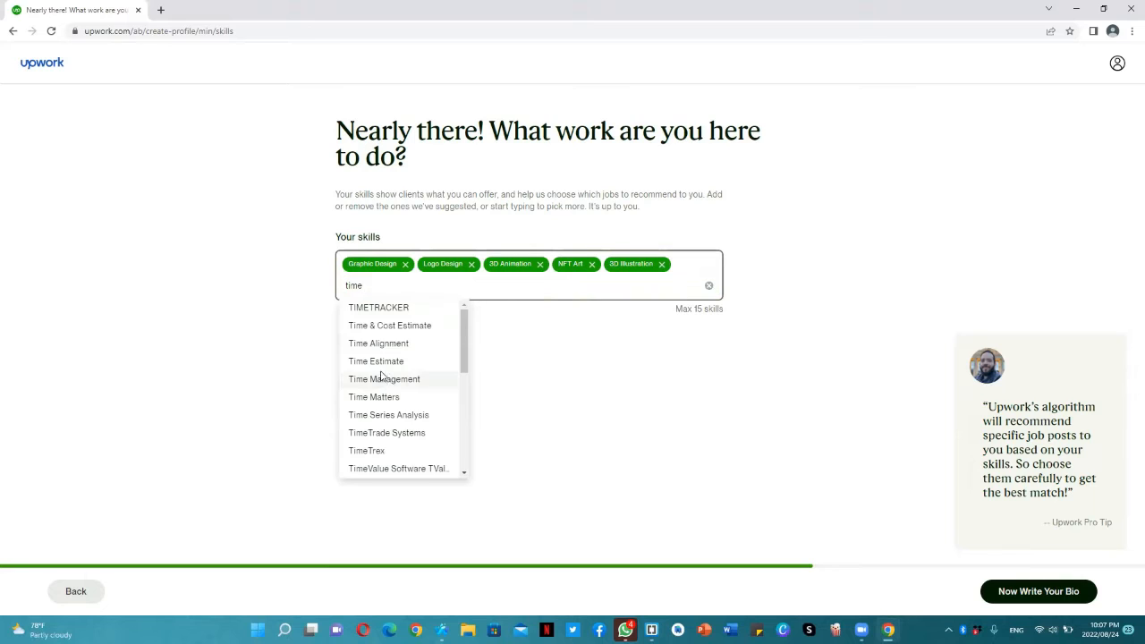
Try to find a team work skill among the suggestions for the profile's skills
type("tea")
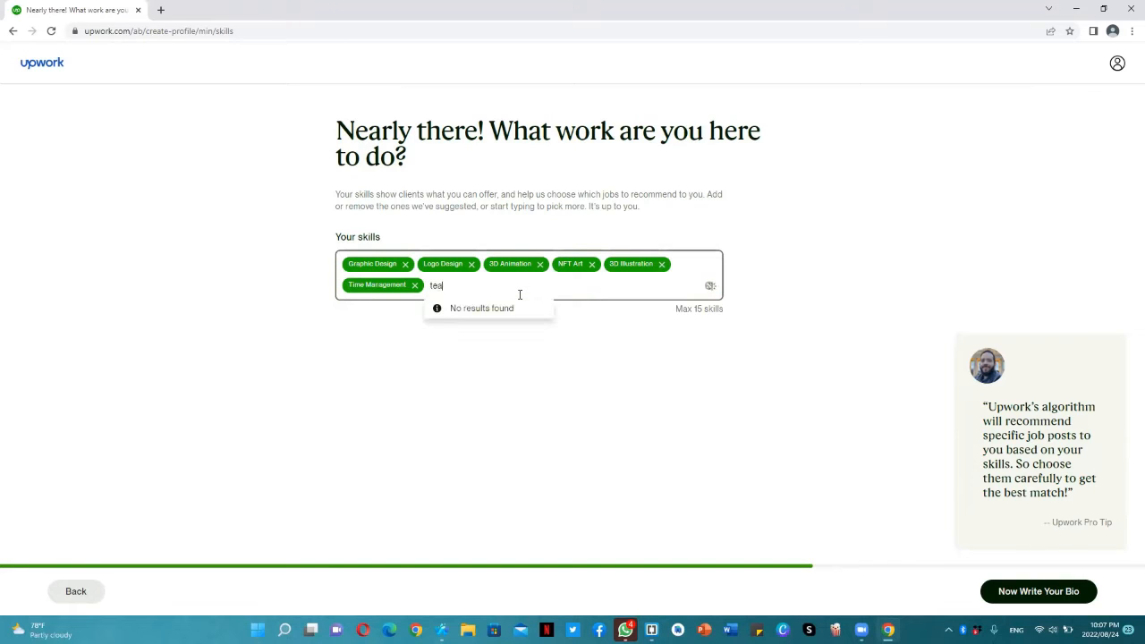
type("c")
key("BackSpace")
type("m")
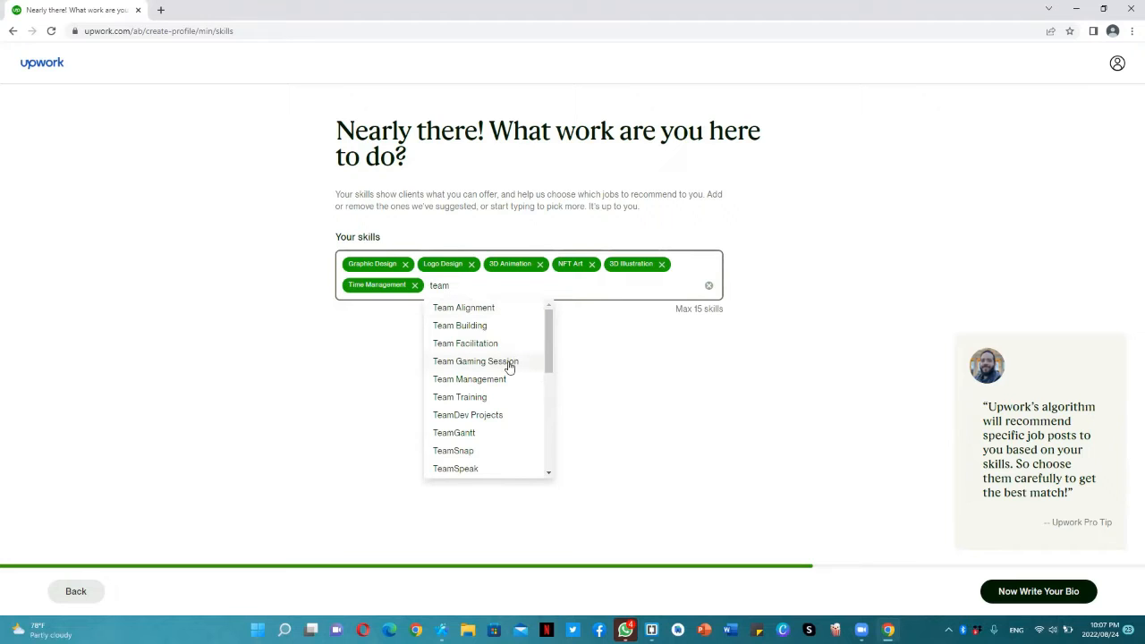
left_click(548, 343)
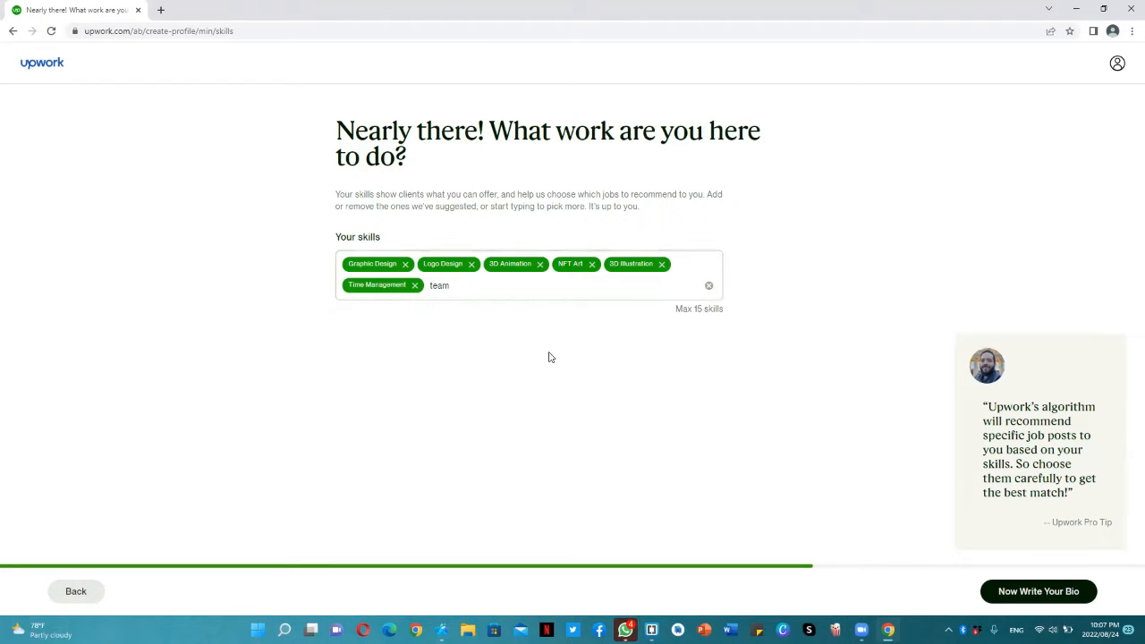
left_click(477, 286)
type("wo")
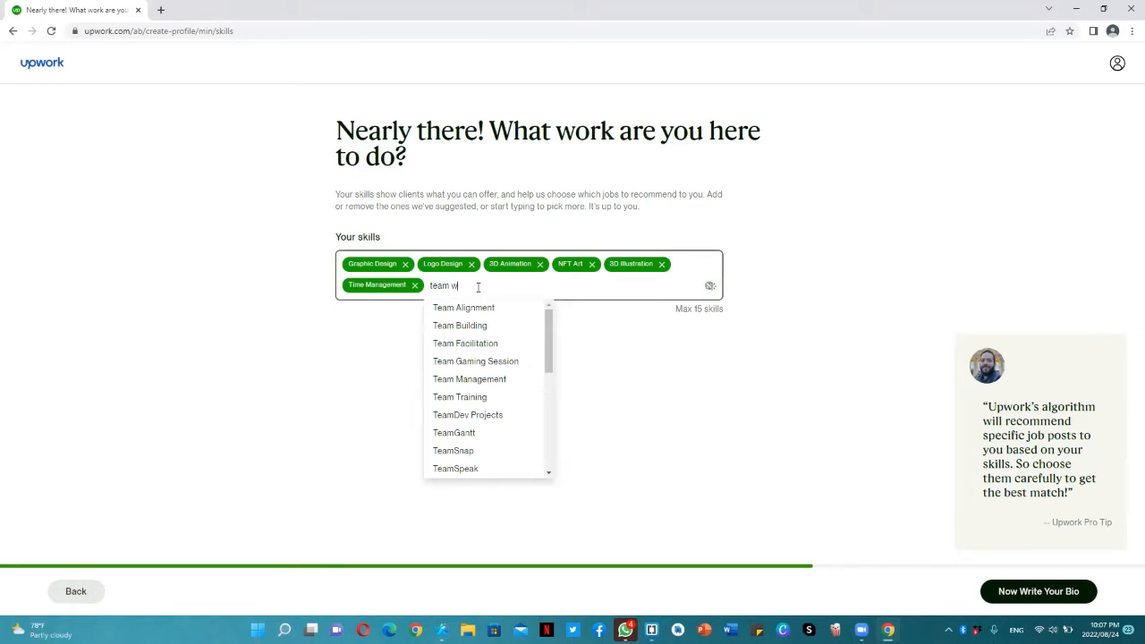
key("BackSpace")
key("BackSpace")
key("BackSpace")
key("BackSpace")
key("BackSpace")
key("BackSpace")
key("BackSpace")
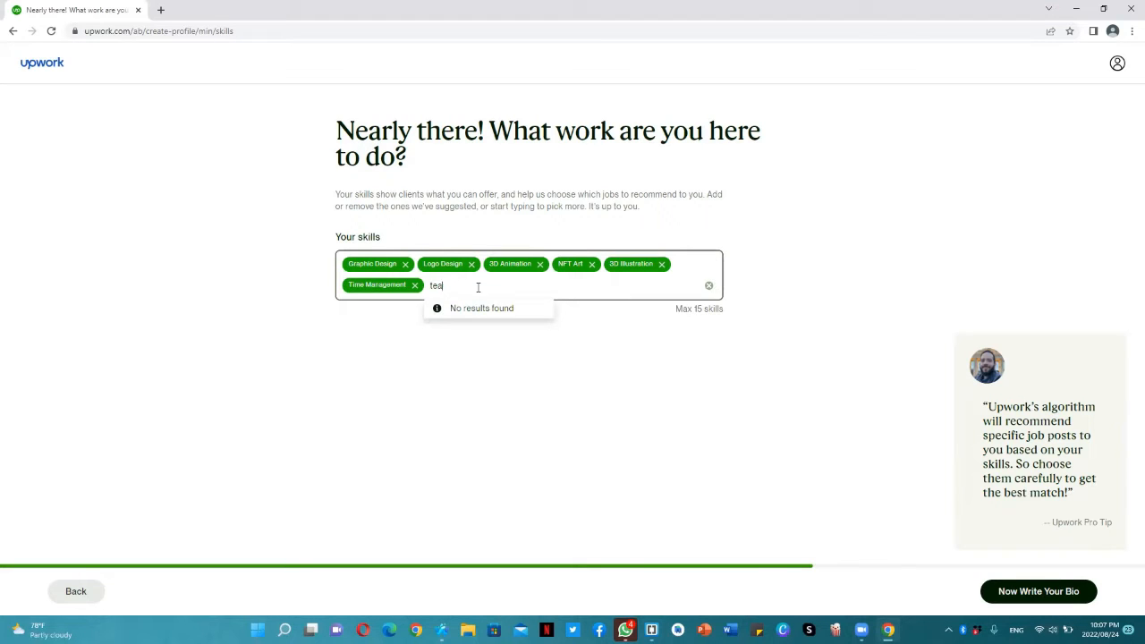
Find and add Critical Thinking Skills to the profile's skills
type("critci")
key("BackSpace")
key("BackSpace")
type("ic")
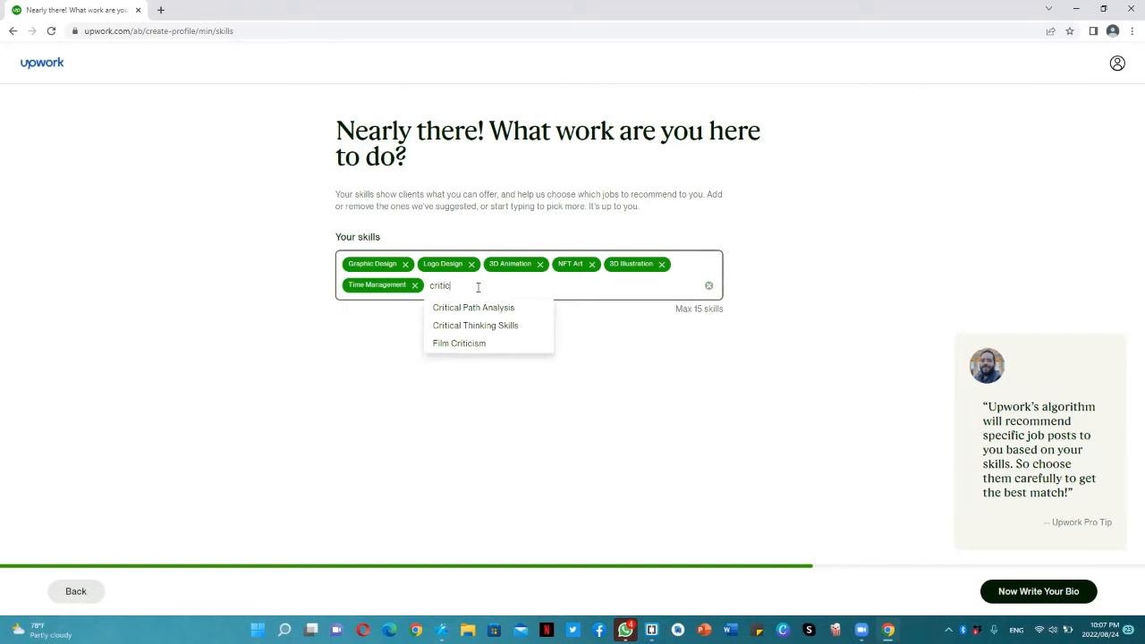
left_click(483, 326)
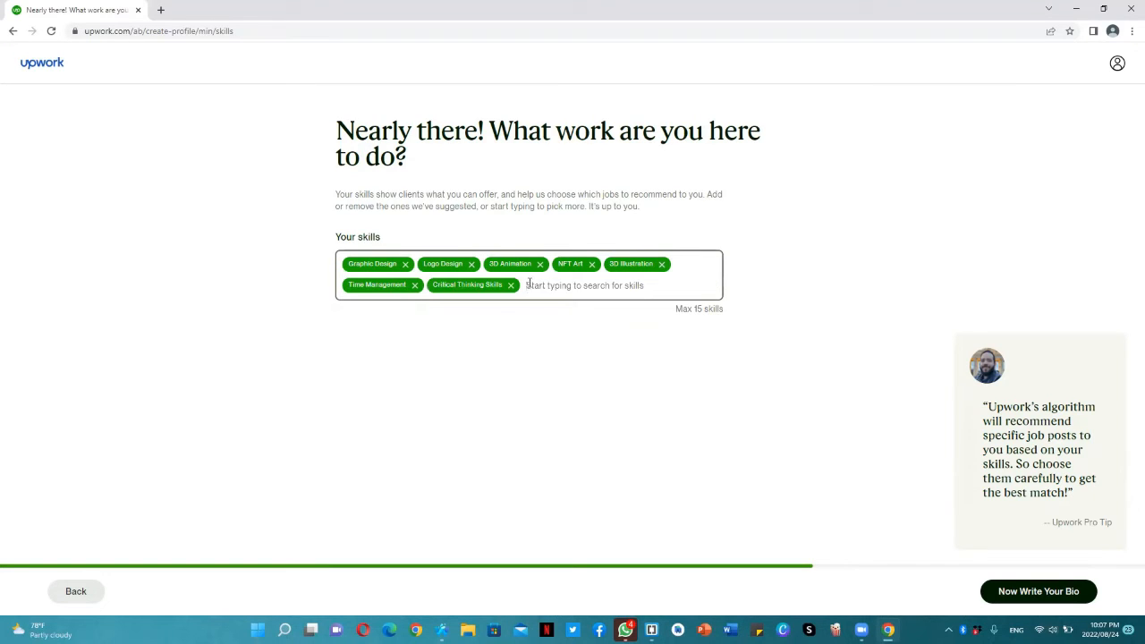
Add Communication Skills and Creative Strategy to the profile's skills
type("communic")
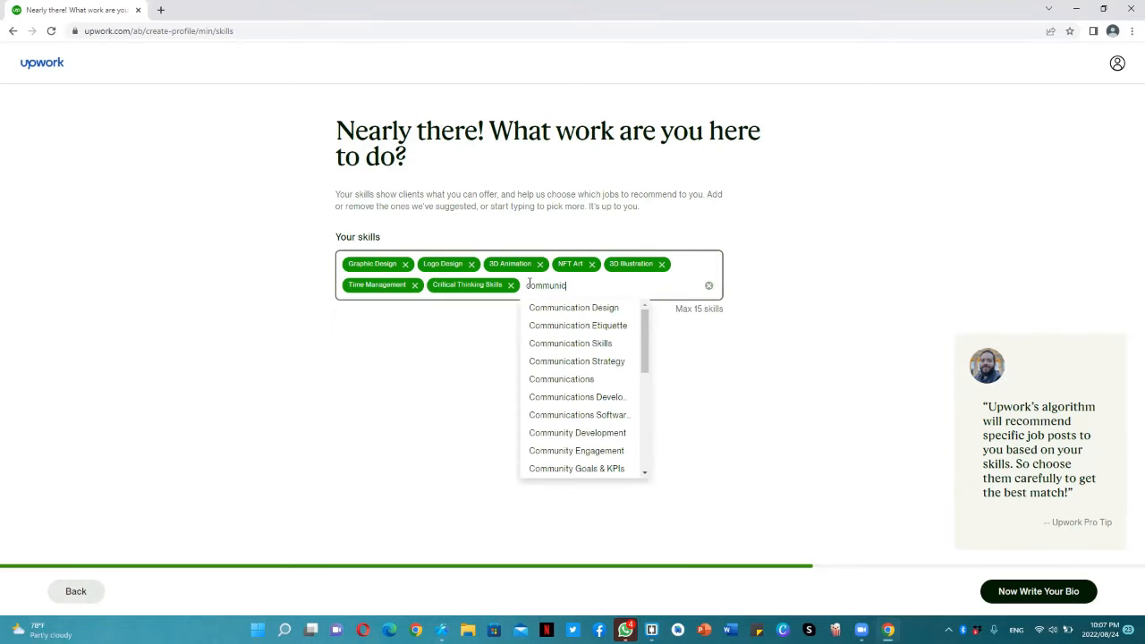
left_click(592, 345)
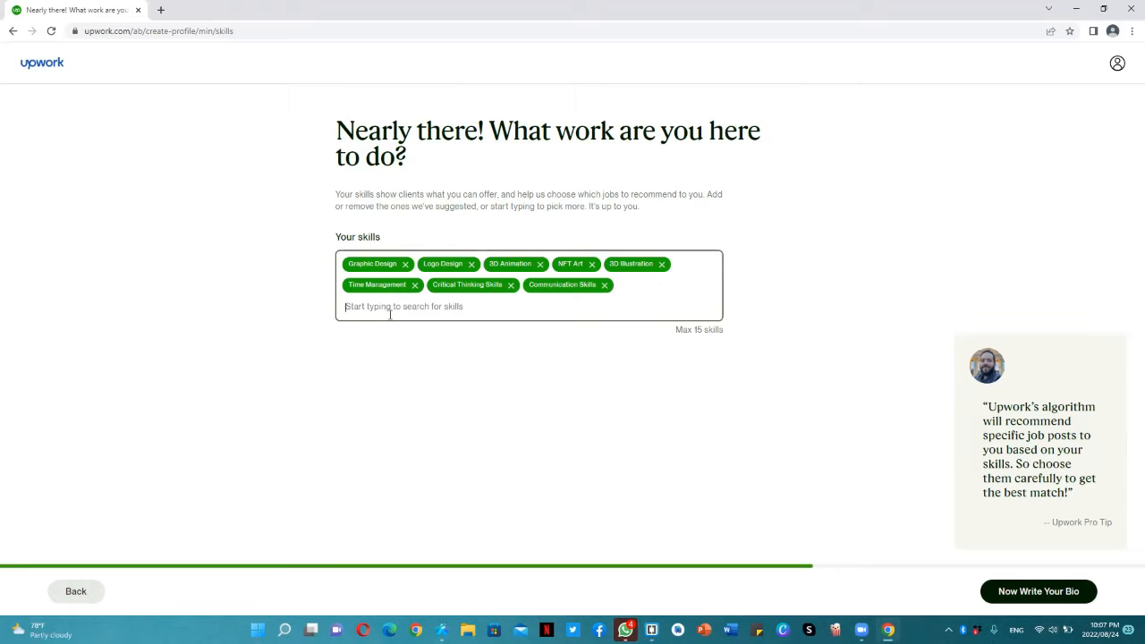
type("dreativ")
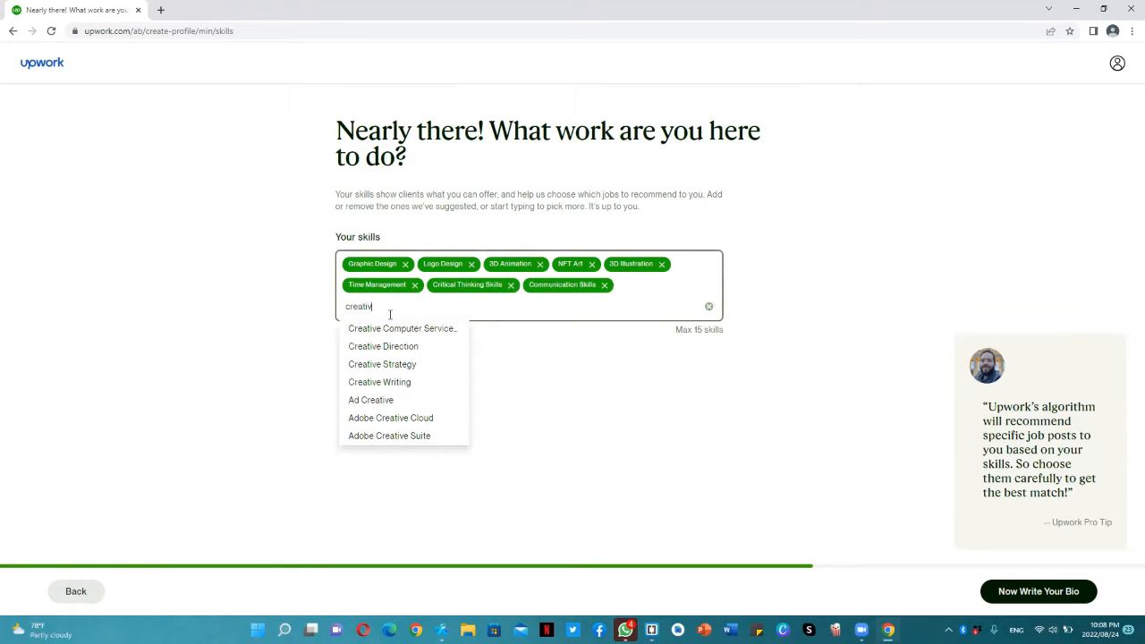
left_click(413, 369)
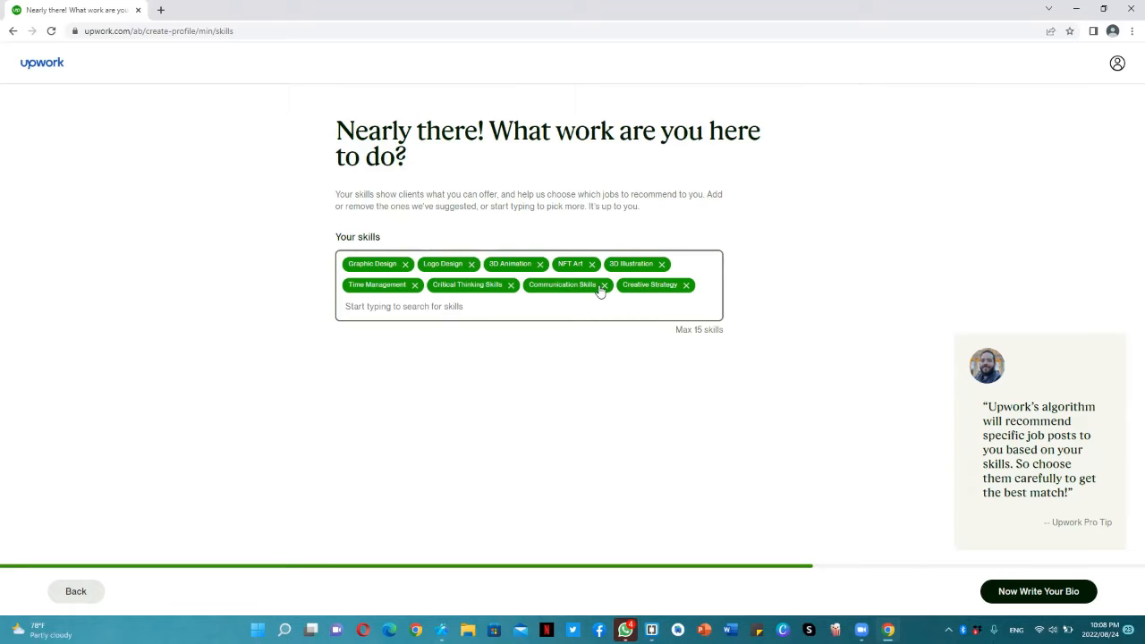
Search the skill suggestions for photo skills and add Photo Editing to the profile
type("pg")
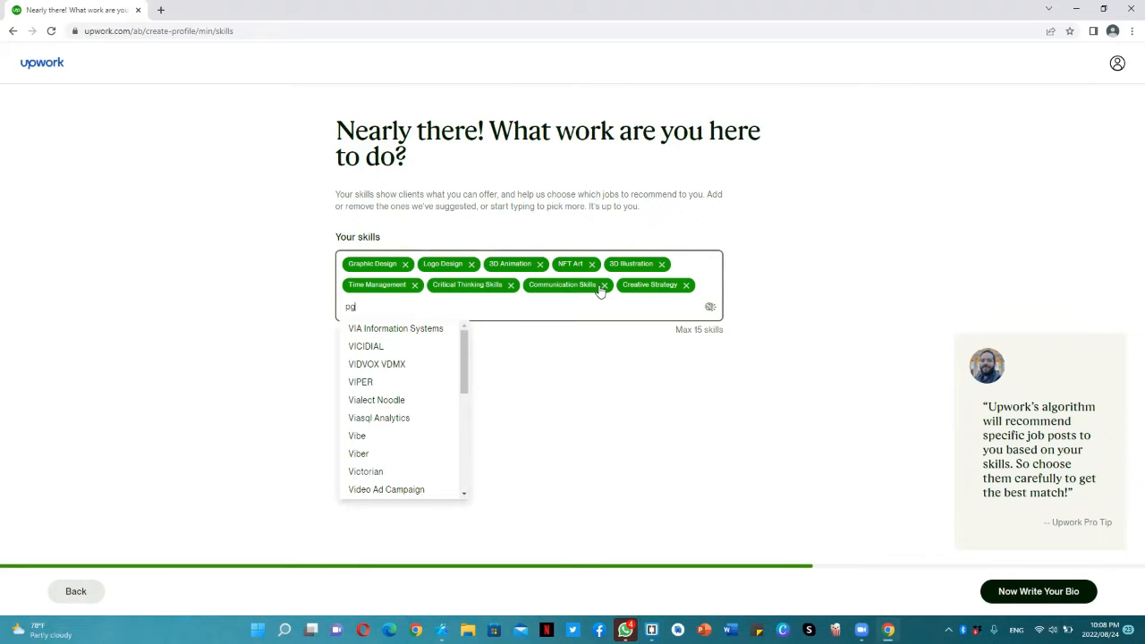
key("BackSpace")
type("hoto")
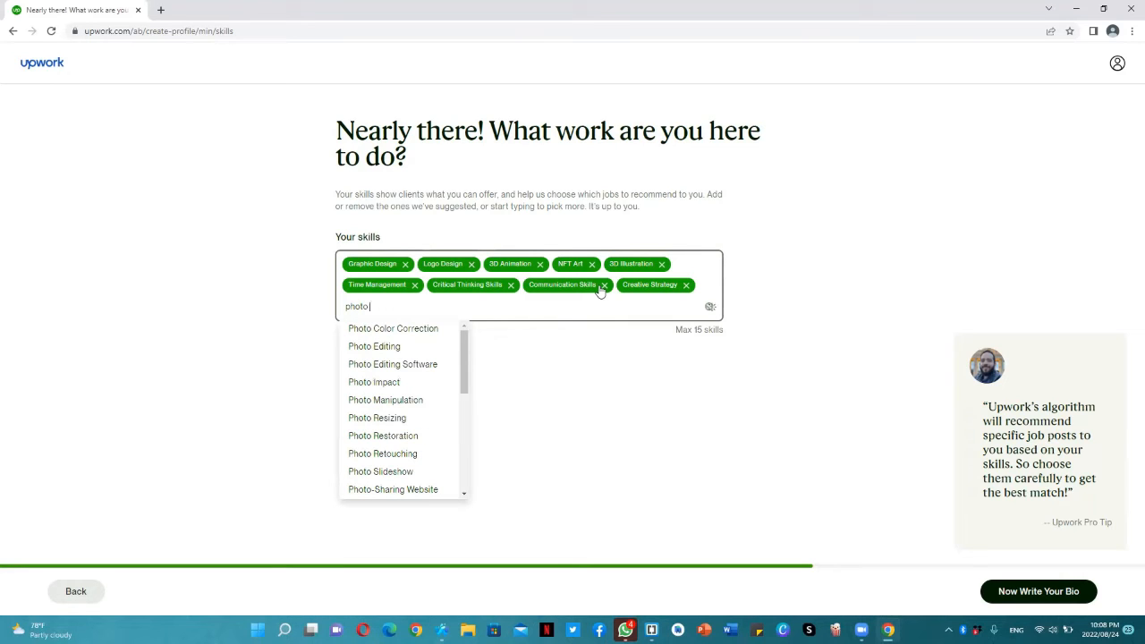
key("Down")
key("Down")
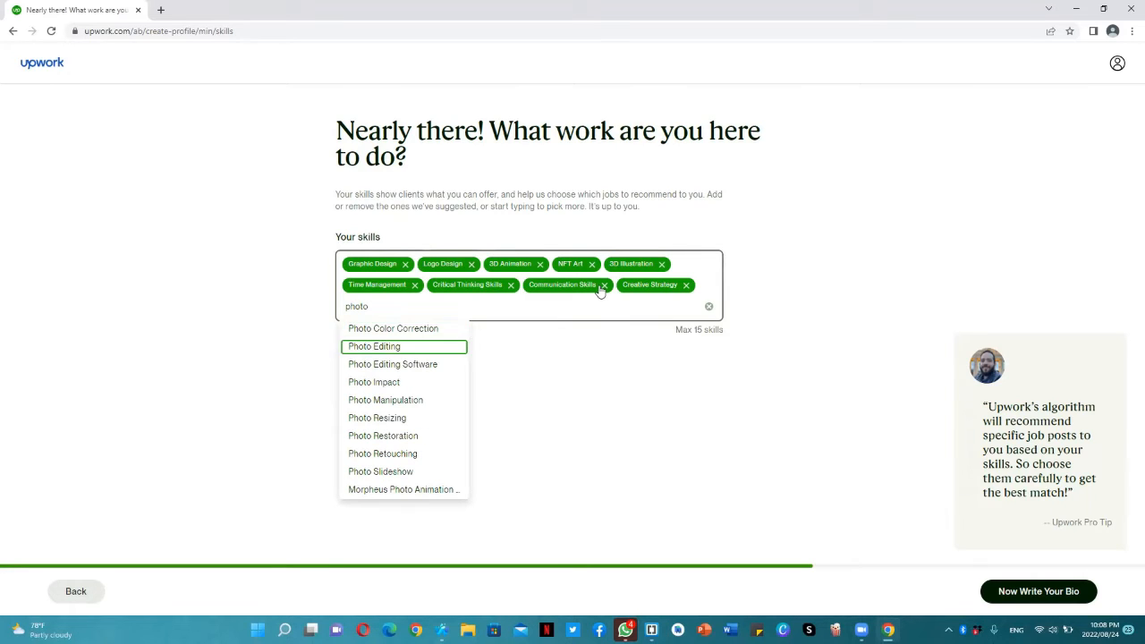
key("Return")
Add Photo Manipulation to the profile's skills and continue to writing the bio
type("ph")
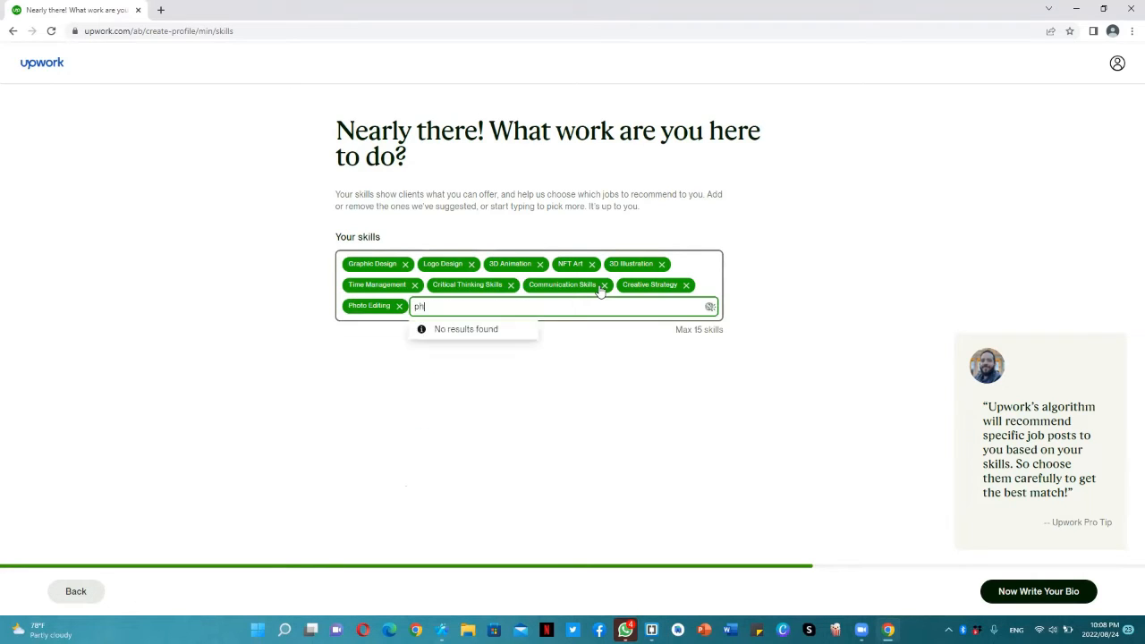
type("oto")
key("Down")
key("Down")
key("Down")
key("Down")
key("Down")
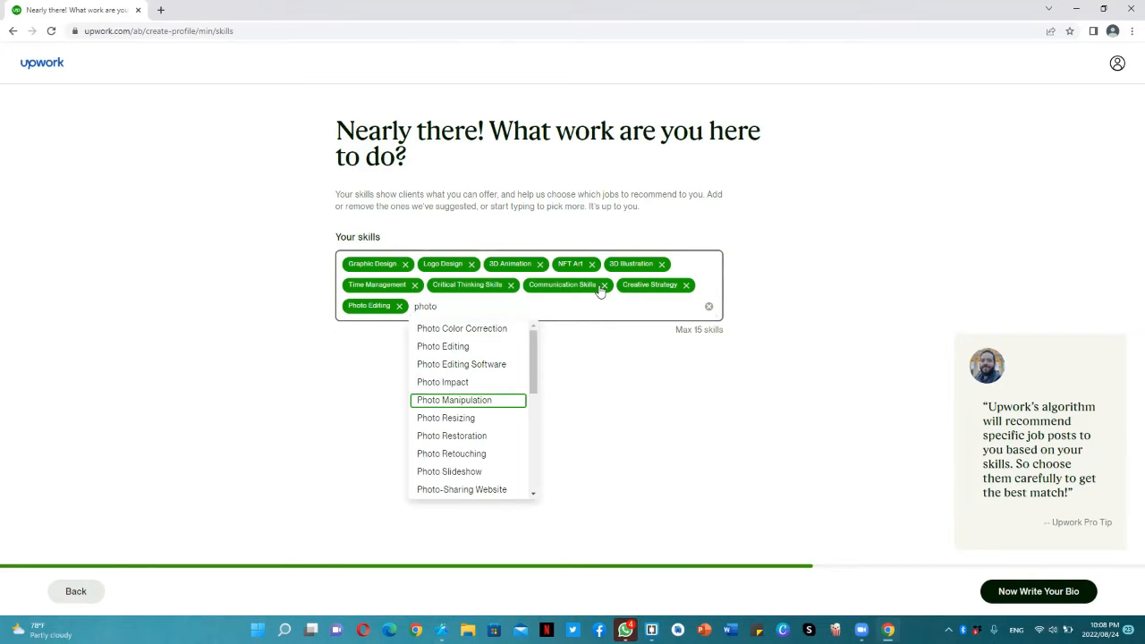
key("Return")
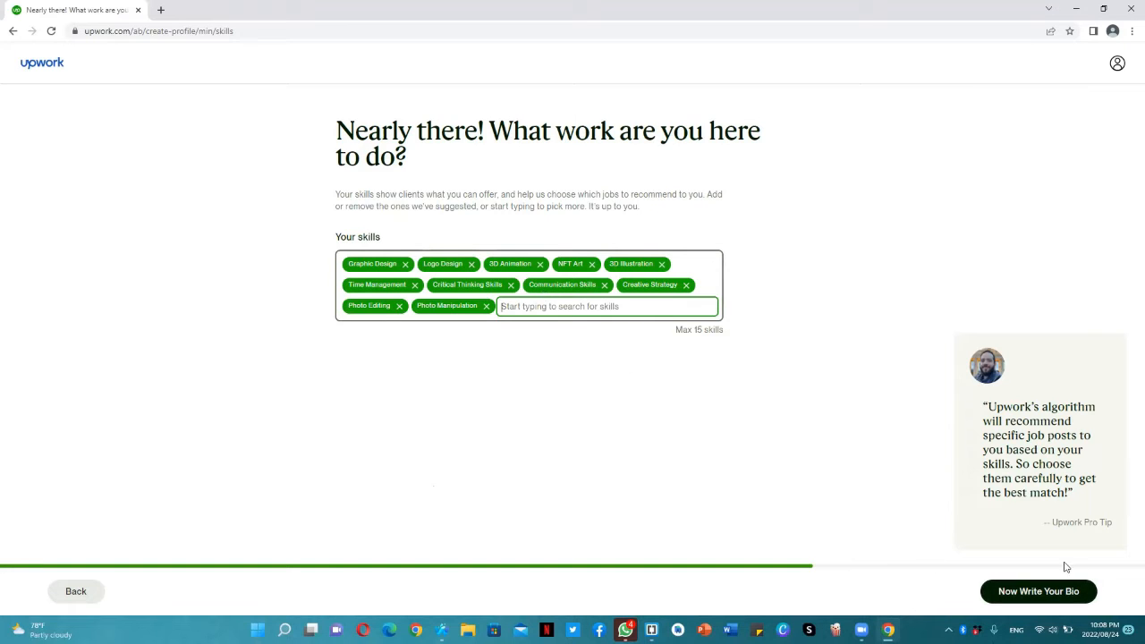
left_click(1059, 591)
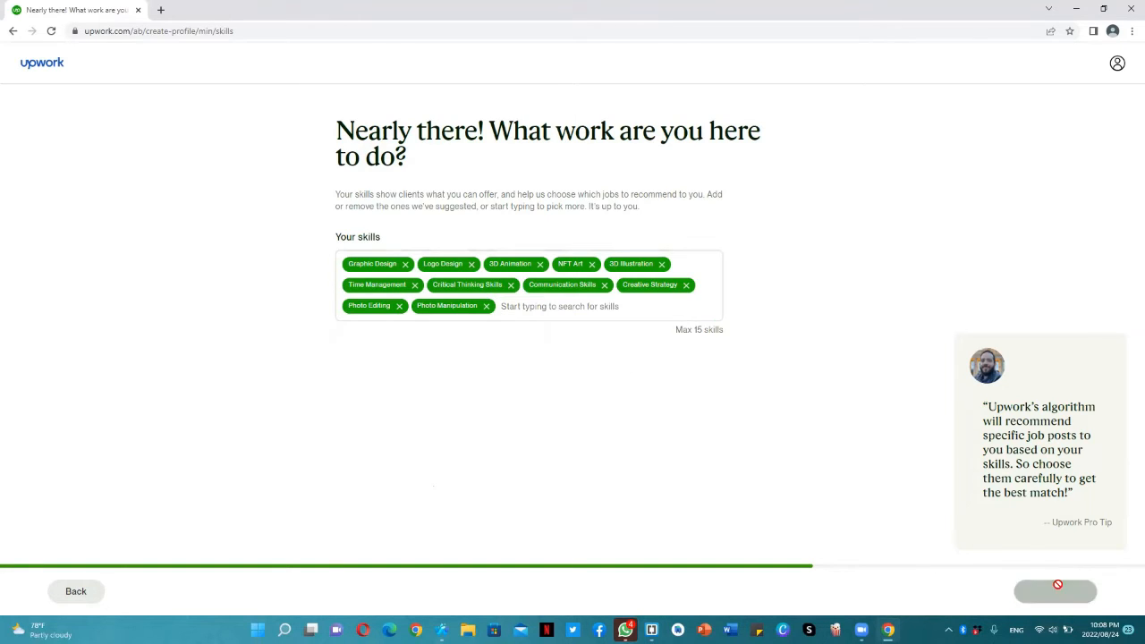
Begin the bio with the words "I'm a graphic designer with experience in photo"
left_click(414, 284)
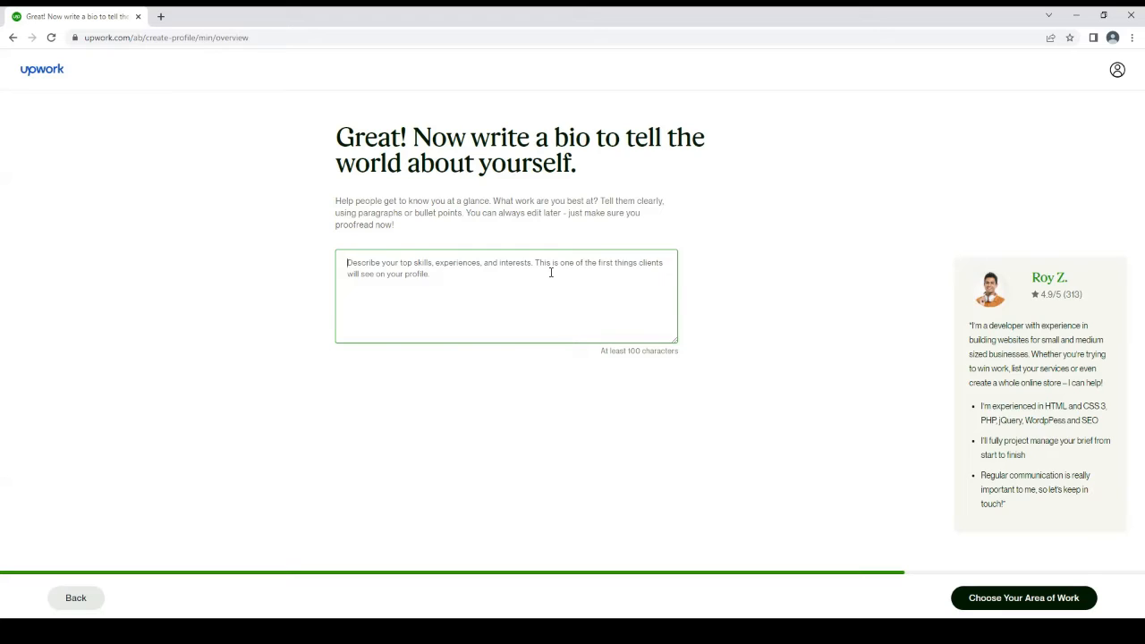
type("I'")
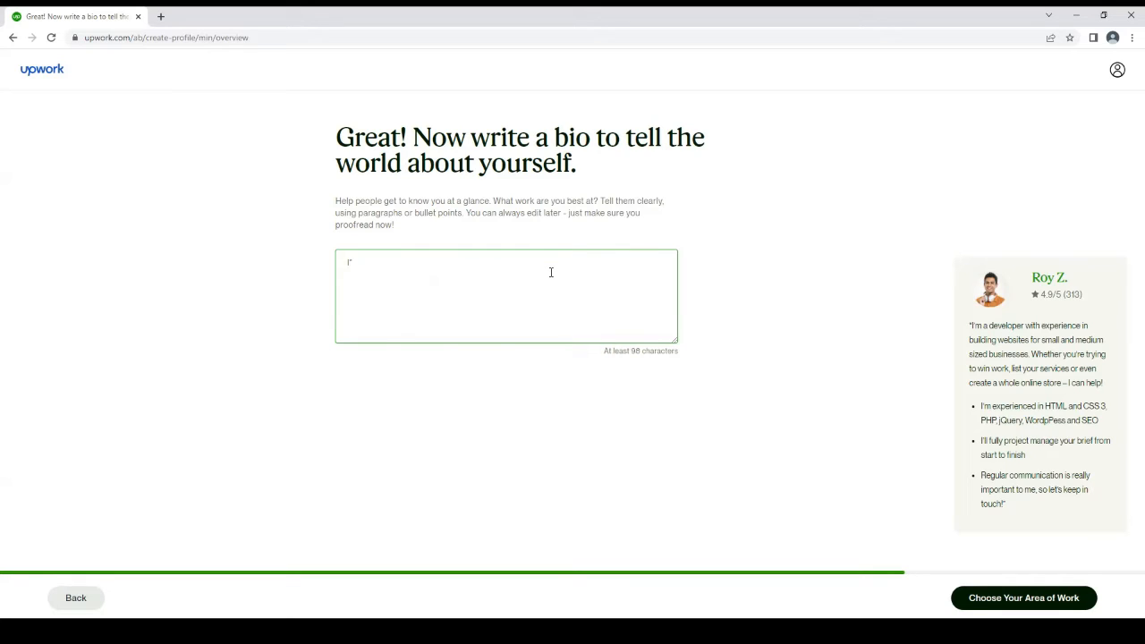
type("m")
type("m")
type(" a ")
type("graph")
key("BackSpace")
key("BackSpace")
type("phic designer with experience in photo ")
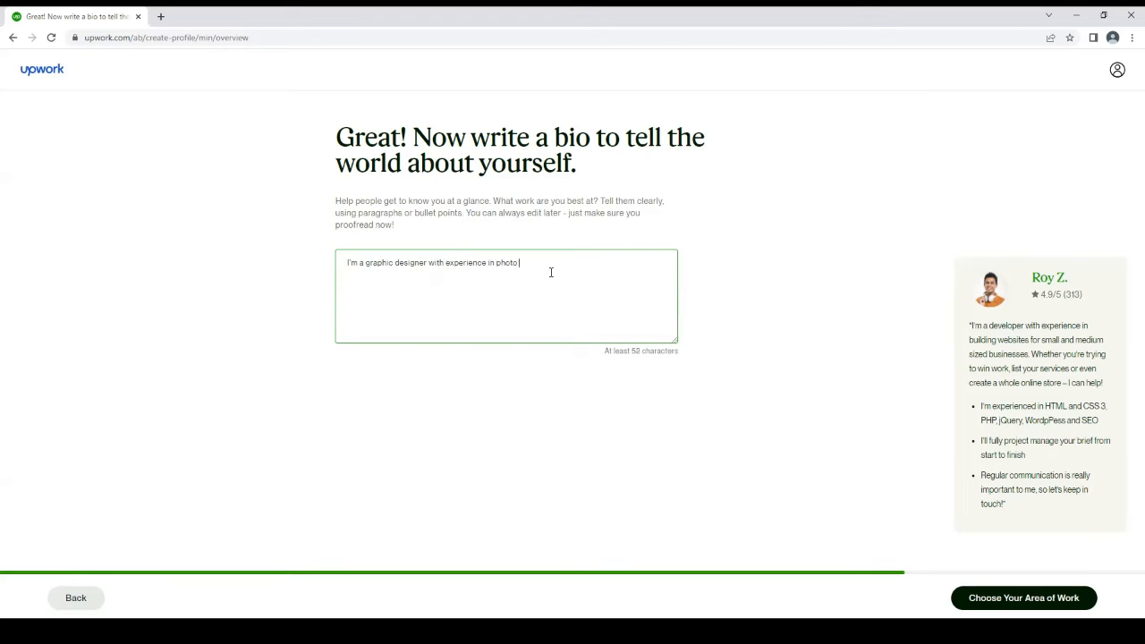
type("manipulation.retouching,")
Complete the bio's first sentence with "manipulation, retouching, logo designing, nft art and illustrations."
left_click(567, 263)
left_click(581, 263)
type("o")
type(" logo")
type(",")
type(" design")
type("ing. n")
type("ft art")
type(" and illustrat")
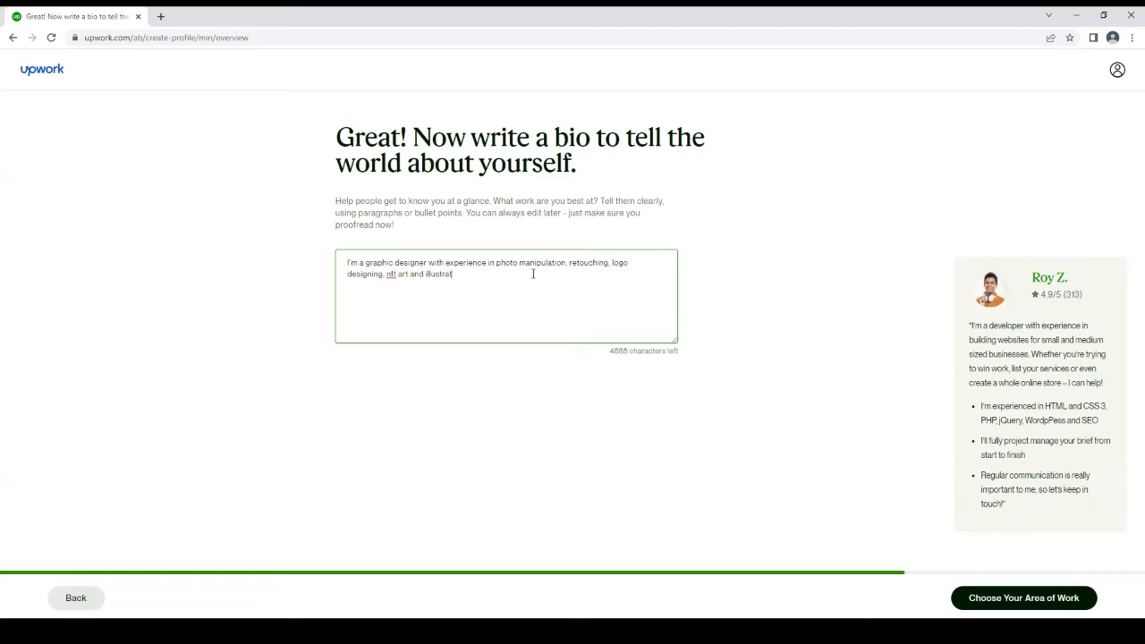
type("ions")
Start the bio's second sentence with "If you're looking for a reliable partner to work with"
type(". Yo")
key("BackSpace")
key("BackSpace")
key("BackSpace")
type("If you're looking for a relaiable")
key("BackSpace")
key("BackSpace")
key("BackSpace")
key("BackSpace")
key("BackSpace")
type("iable partner to work with")
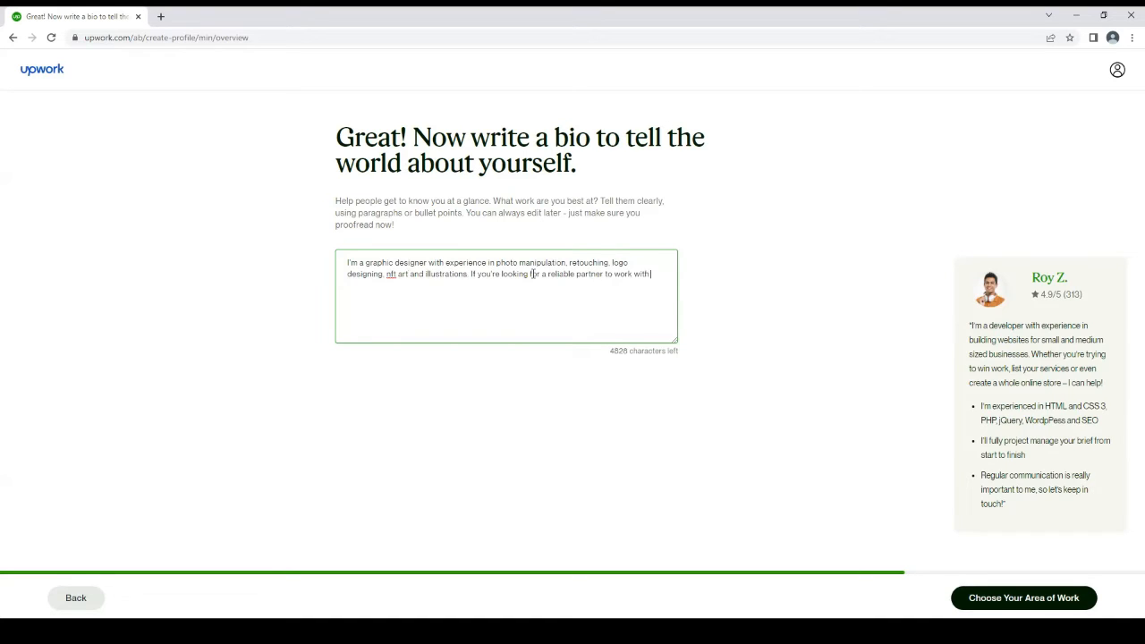
type(" I aM")
Finish the bio's second sentence with "I am here at your service"
key("BackSpace")
type("m here at your serv ic")
key("BackSpace")
key("BackSpace")
type("ice")
Add a dashed line to the bio reading "I have 3+ years of experience in Adobe Photoshop and Illustrator."
key("Return")
type("-I d=am experw")
key("BackSpace")
key("BackSpace")
key("BackSpace")
key("BackSpace")
key("BackSpace")
key("BackSpace")
key("BackSpace")
key("BackSpace")
key("BackSpace")
key("BackSpace")
key("BackSpace")
key("BackSpace")
type("have 3+ years expereicne in")
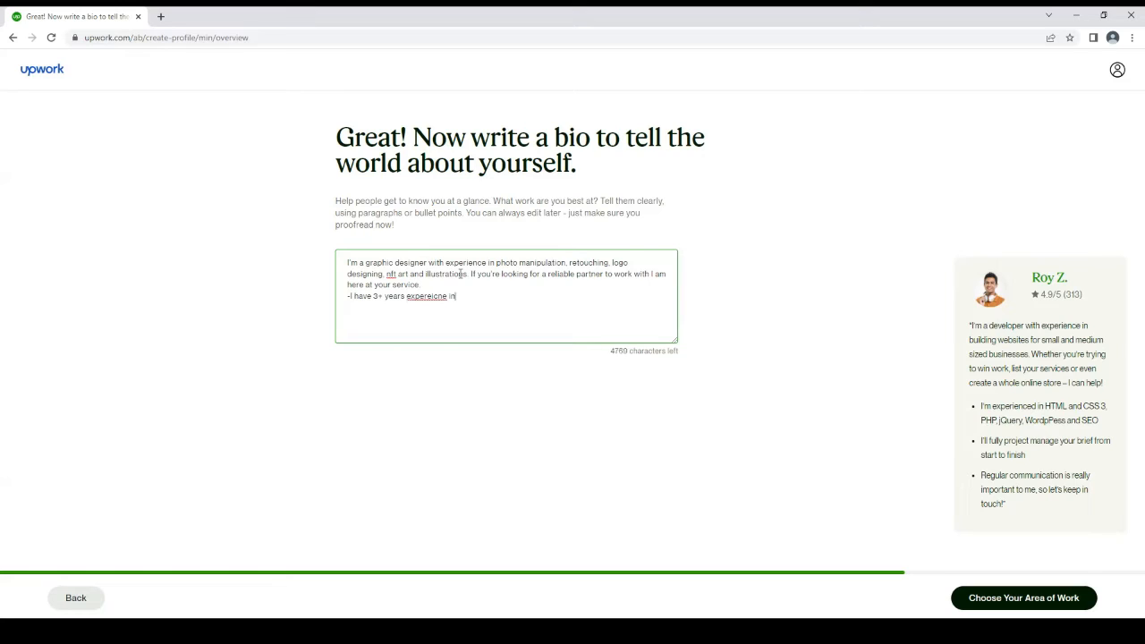
key("BackSpace")
key("BackSpace")
key("BackSpace")
key("BackSpace")
key("BackSpace")
key("BackSpace")
key("BackSpace")
key("BackSpace")
key("BackSpace")
type("ience in Adobe Photoshop and Illustrato")
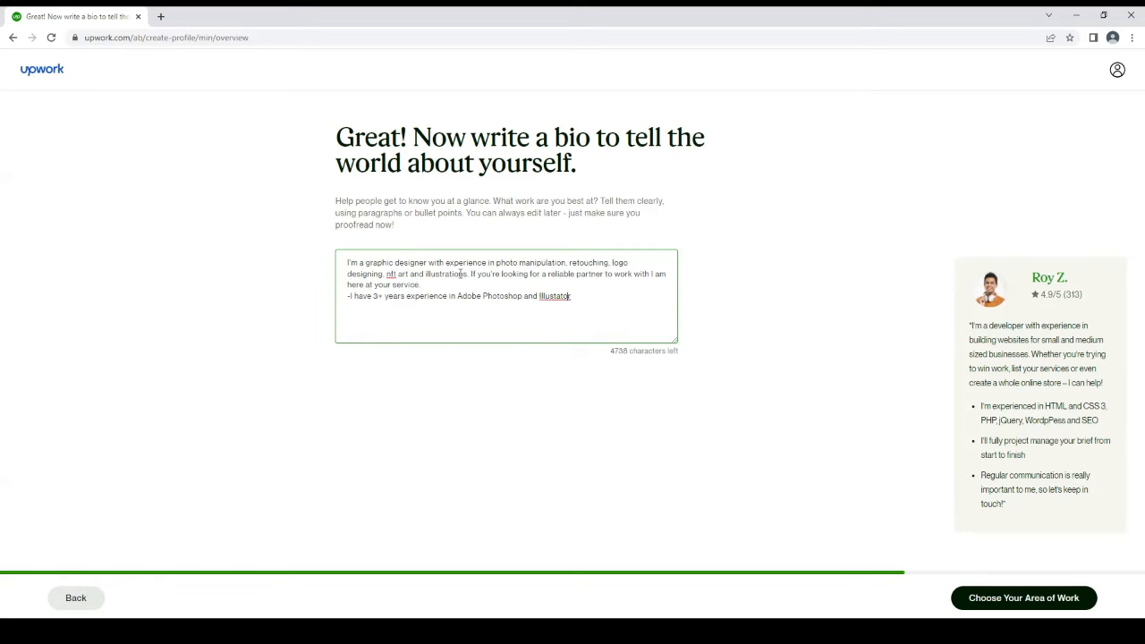
type("r")
type(".")
type("-")
type("of ")
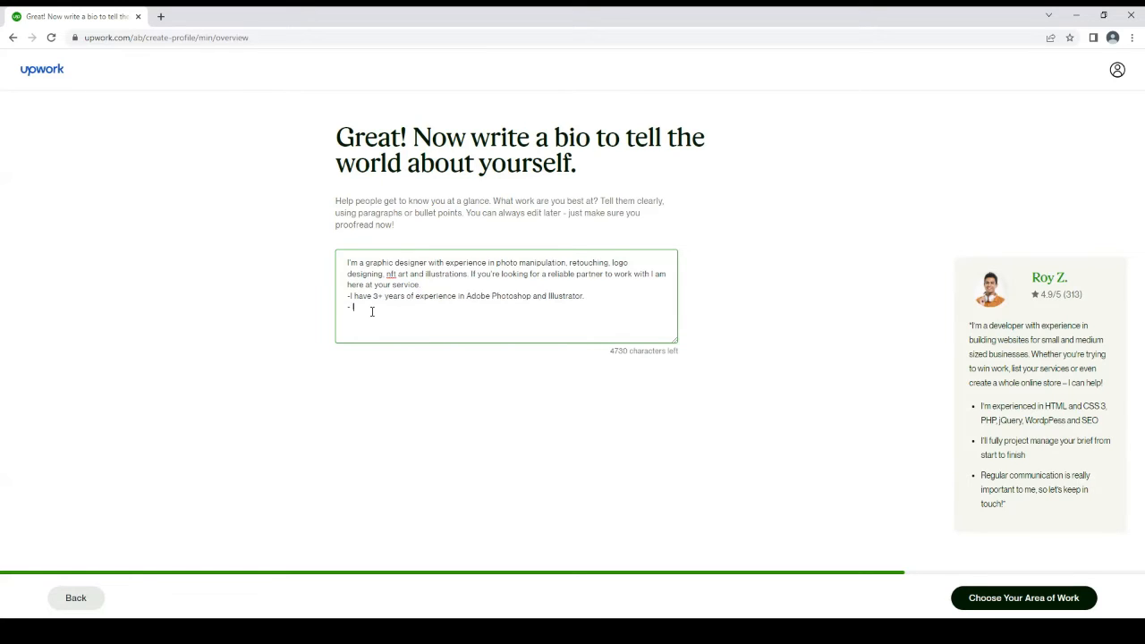
type("'ve")
Write the second dashed line of the bio as "I have worked with many international clients in my"
key("BackSpace")
type("have worked with many international clients in my ")
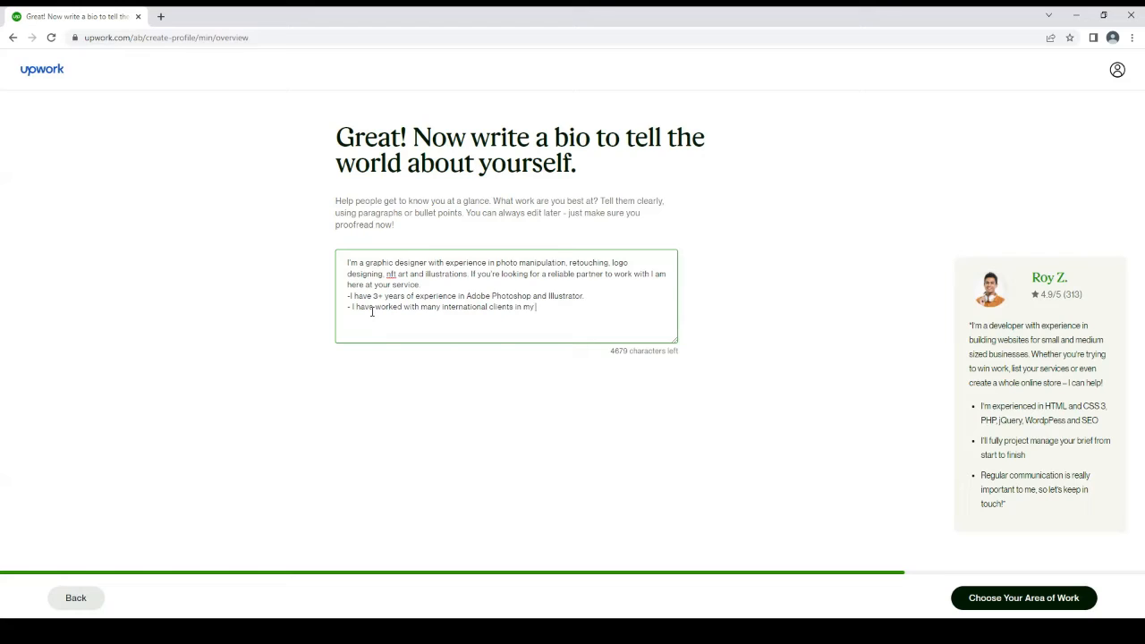
type("4 years expereicne ofr freelancing")
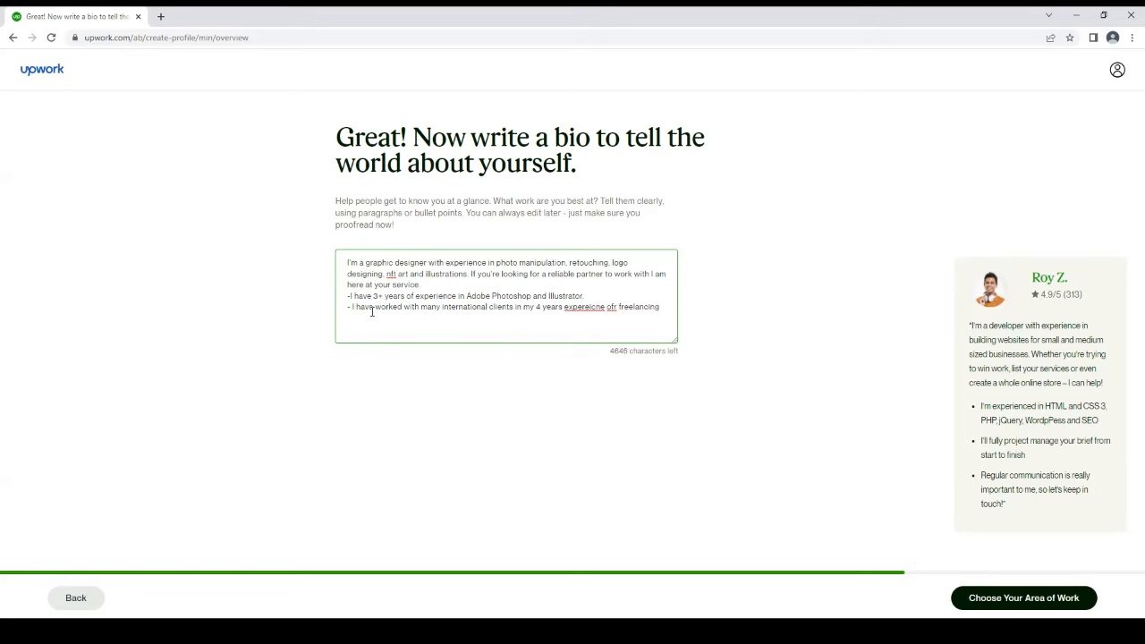
Complete the second dashed line with "4 years" of freelancing experience and correct its spelling
left_click(618, 307)
key("BackSpace")
Move on from the bio, add the suggested Graphic, Editorial & Presentation Design service and continue to the hourly rate
left_click(1013, 610)
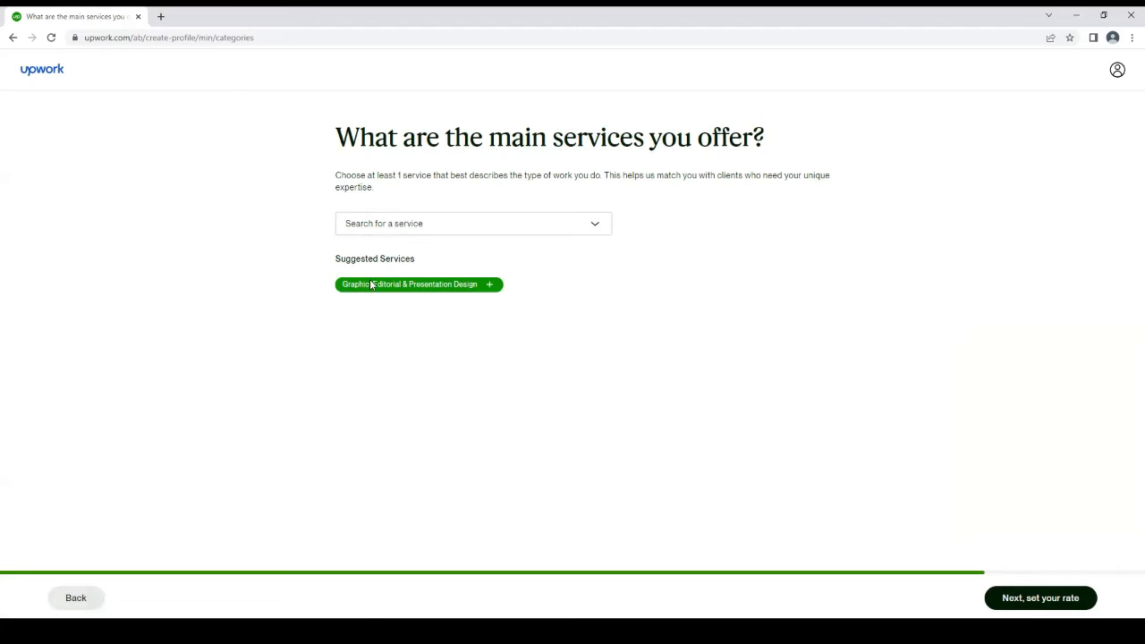
left_click(489, 286)
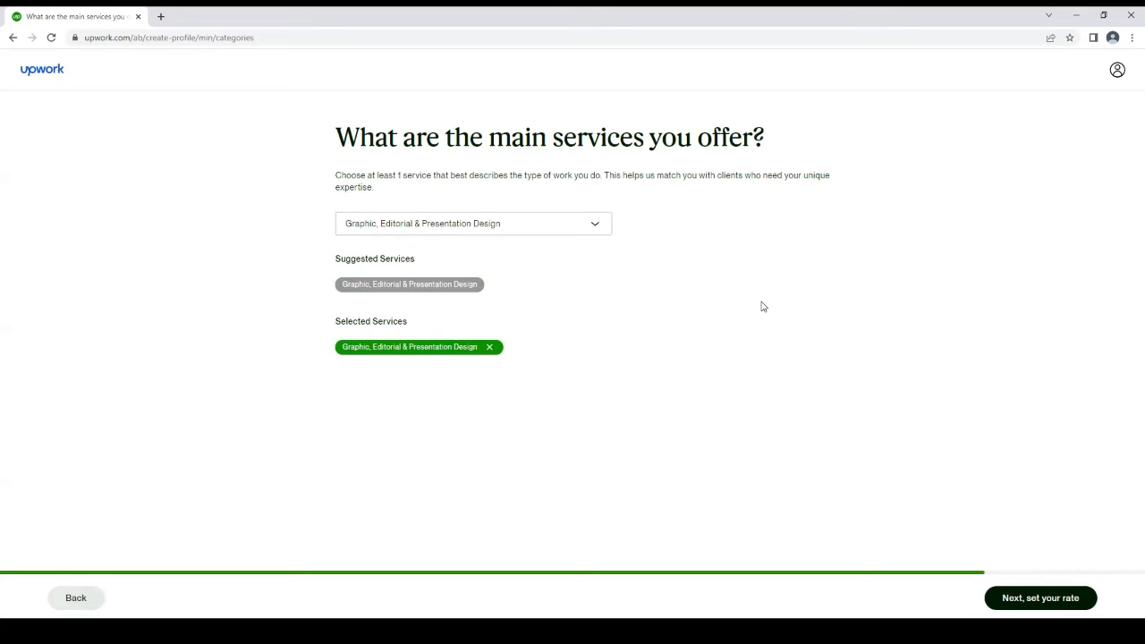
left_click(1012, 597)
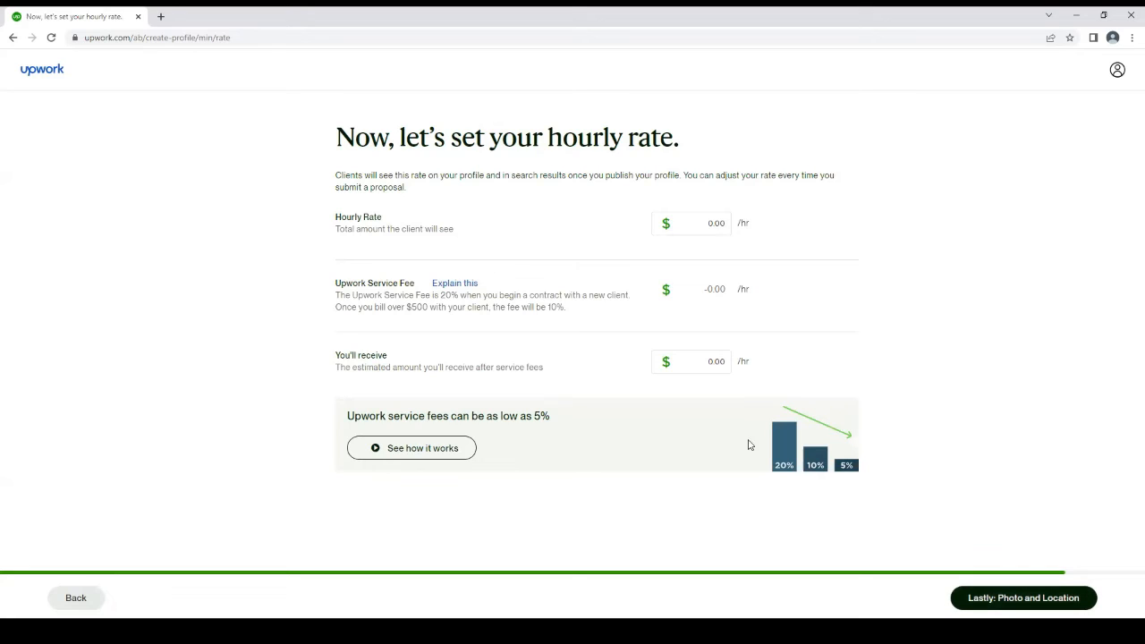
Try hourly rates of $30 and $15, then clear the rate
left_click(701, 218)
type("30")
key("BackSpace")
key("BackSpace")
type("15")
key("BackSpace")
key("BackSpace")
key("BackSpace")
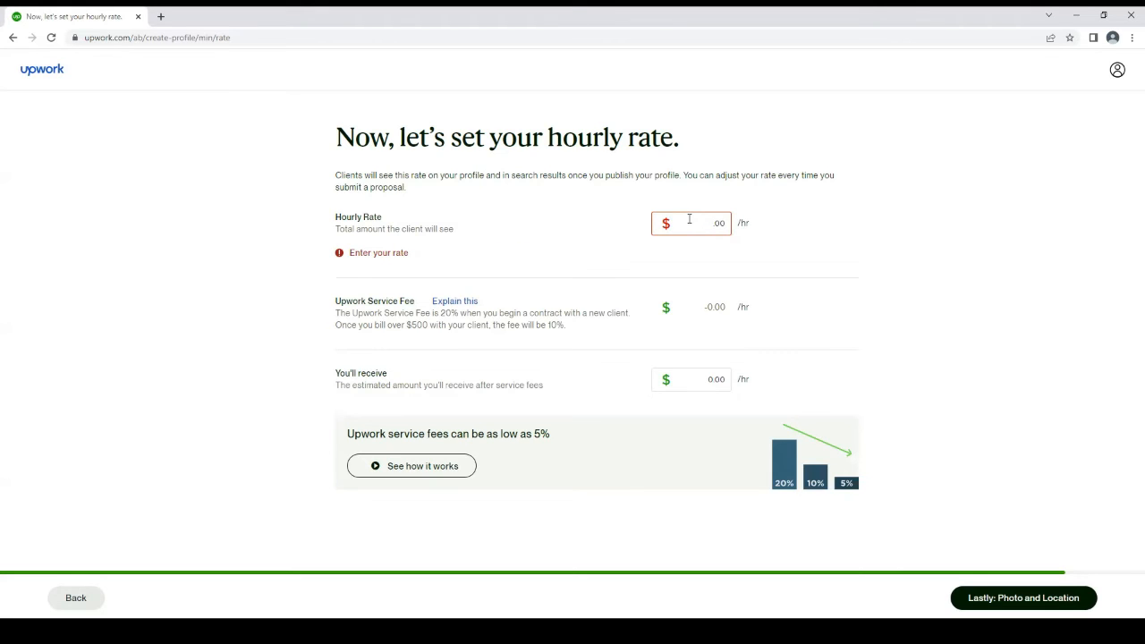
Set the hourly rate to $60 and continue to the photo and location details
type("60")
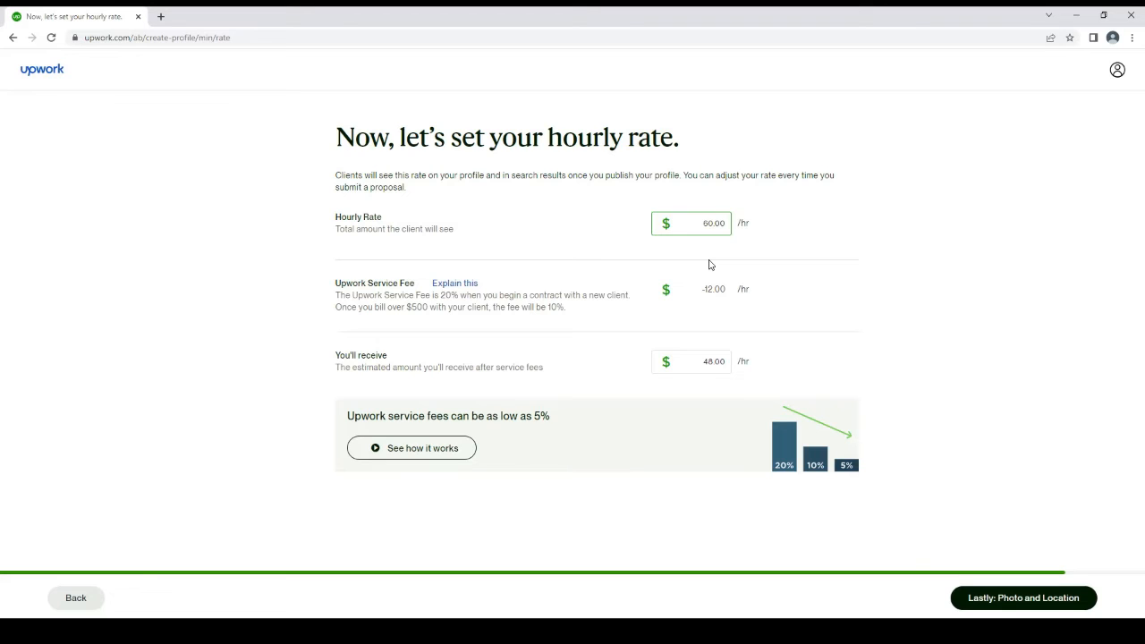
left_click(1031, 598)
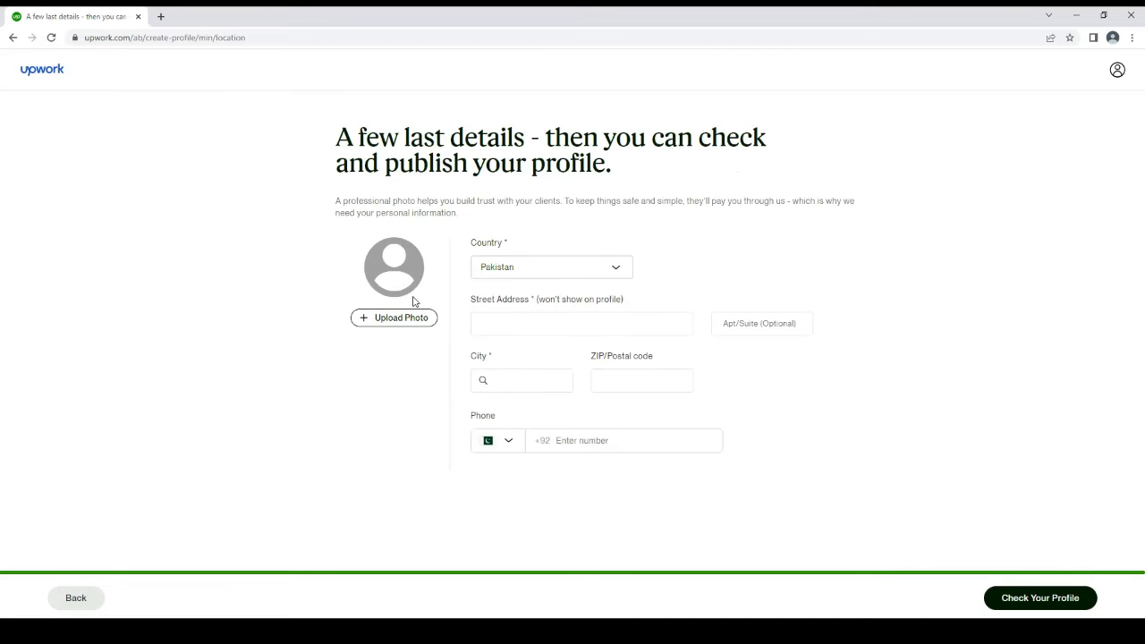
View the profile photo requirements without adding a photo, and fill in the street address
left_click(409, 319)
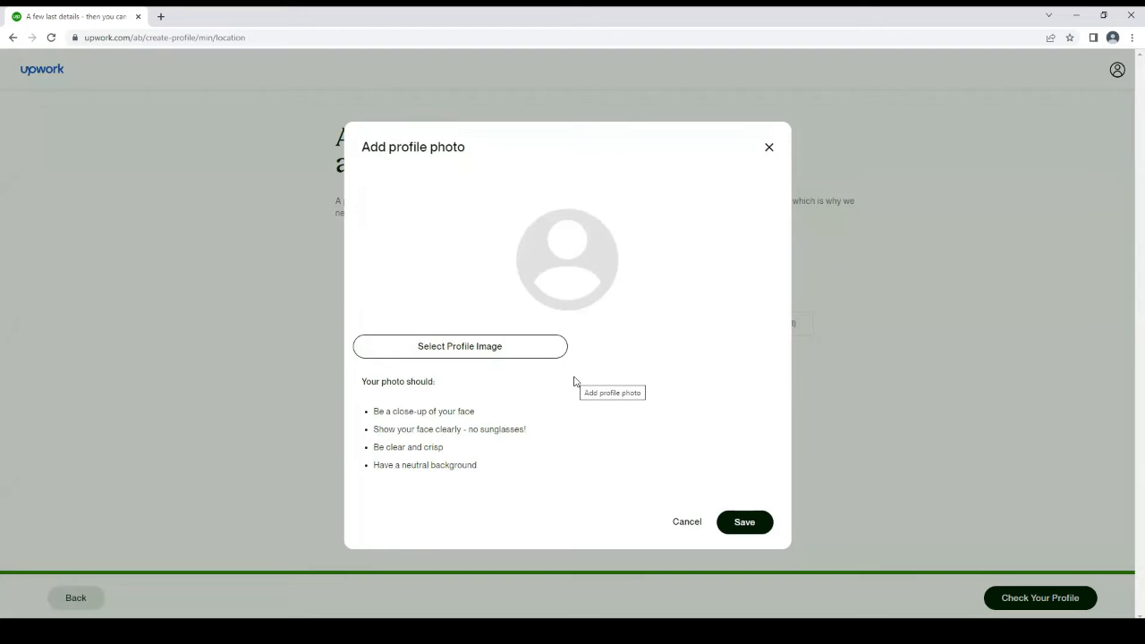
left_click(686, 521)
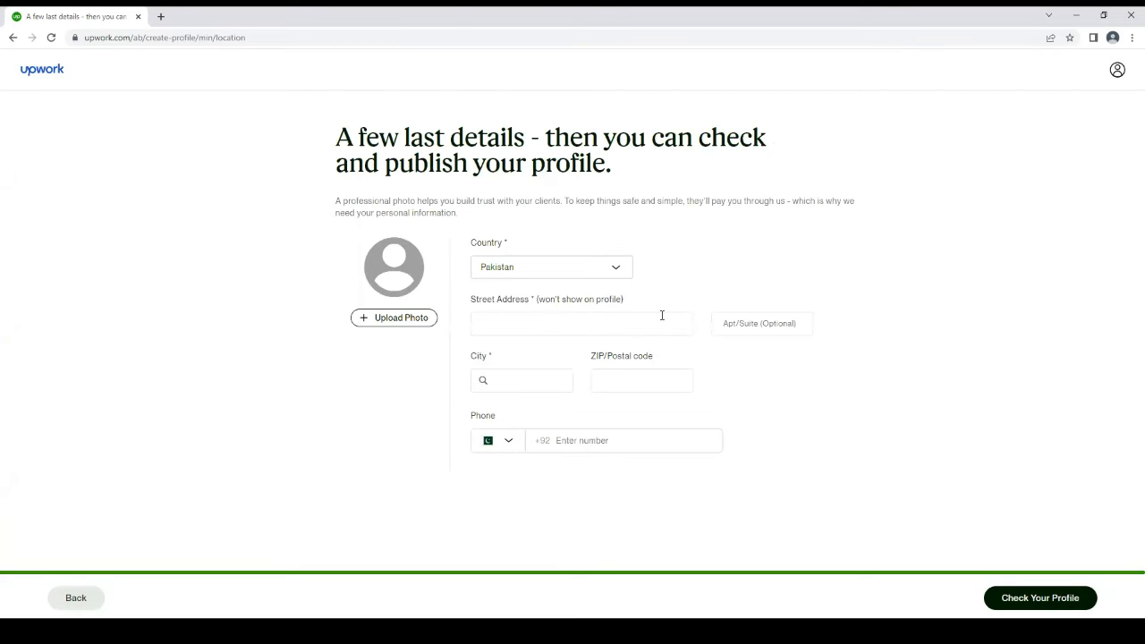
left_click(626, 326)
type("Islamabaad")
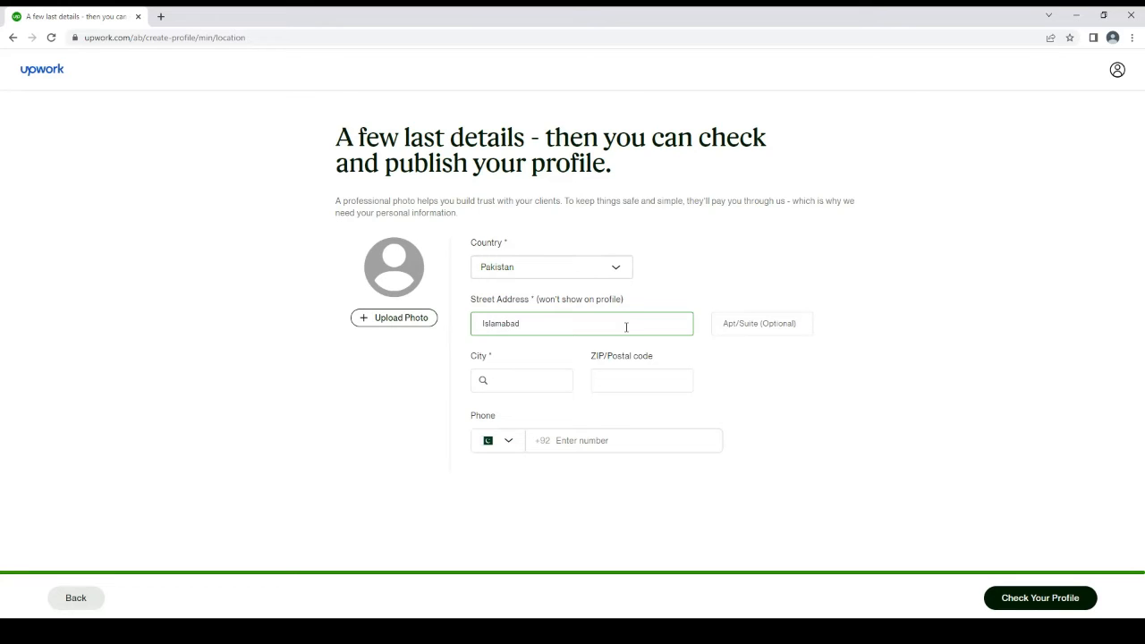
Select the city from the suggestions, enter the postal code and try to continue without a photo or phone number
left_click(548, 376)
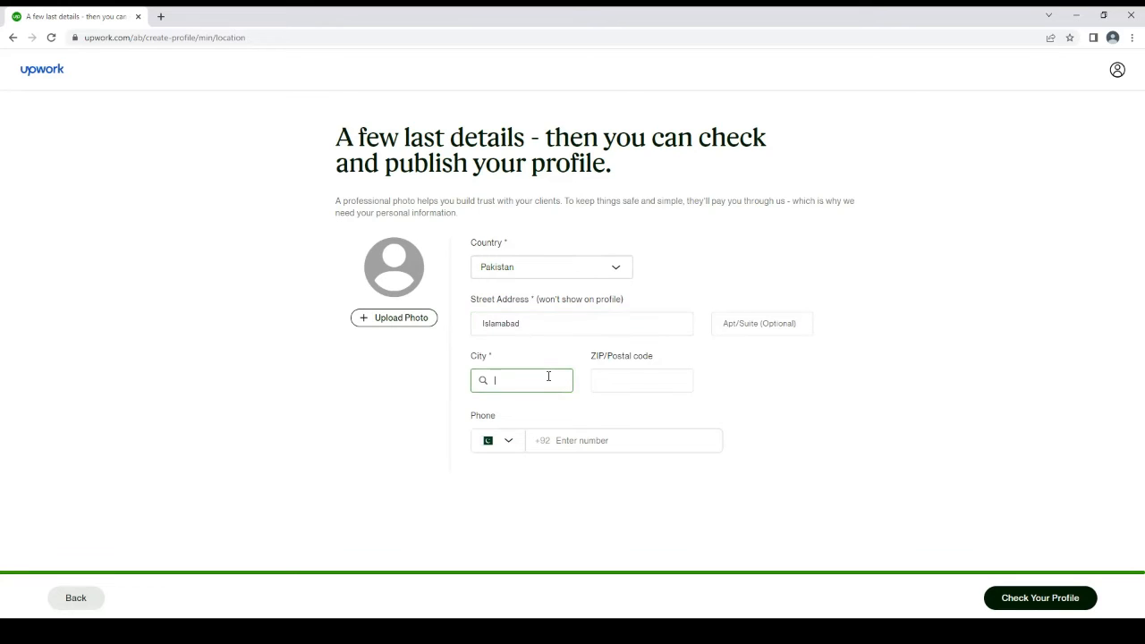
type("Islam")
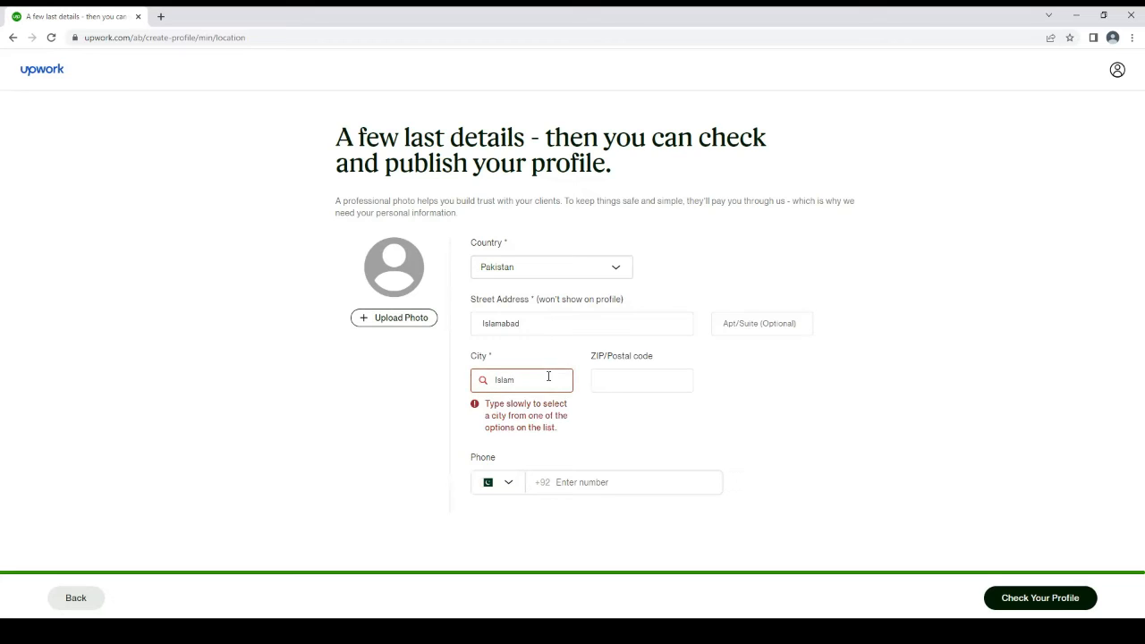
key("BackSpace")
key("BackSpace")
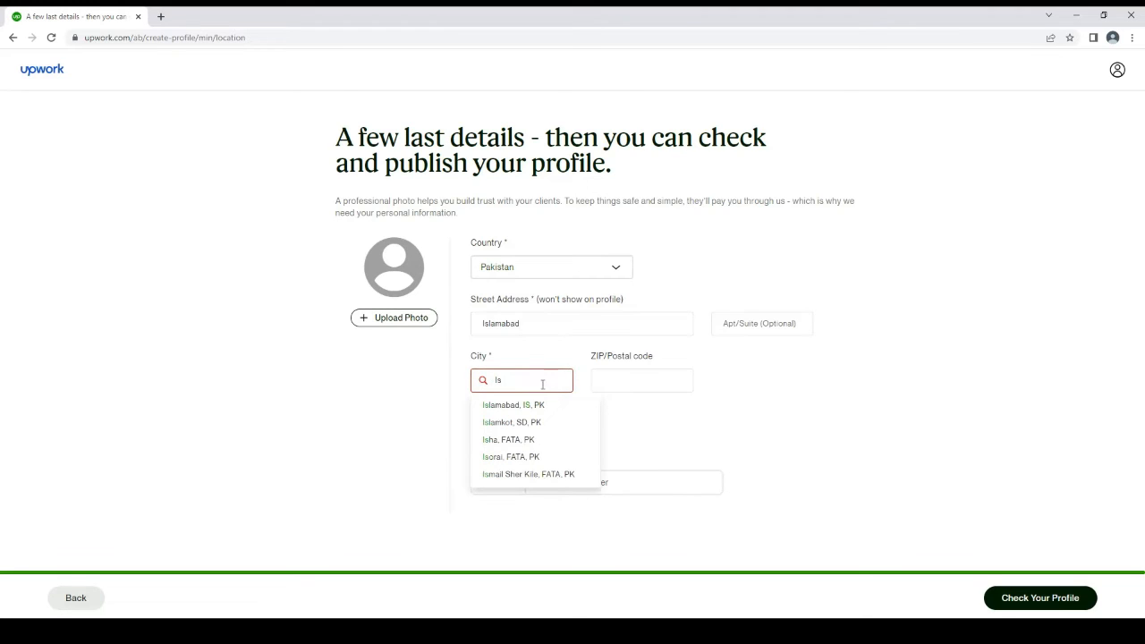
left_click(511, 405)
left_click(659, 380)
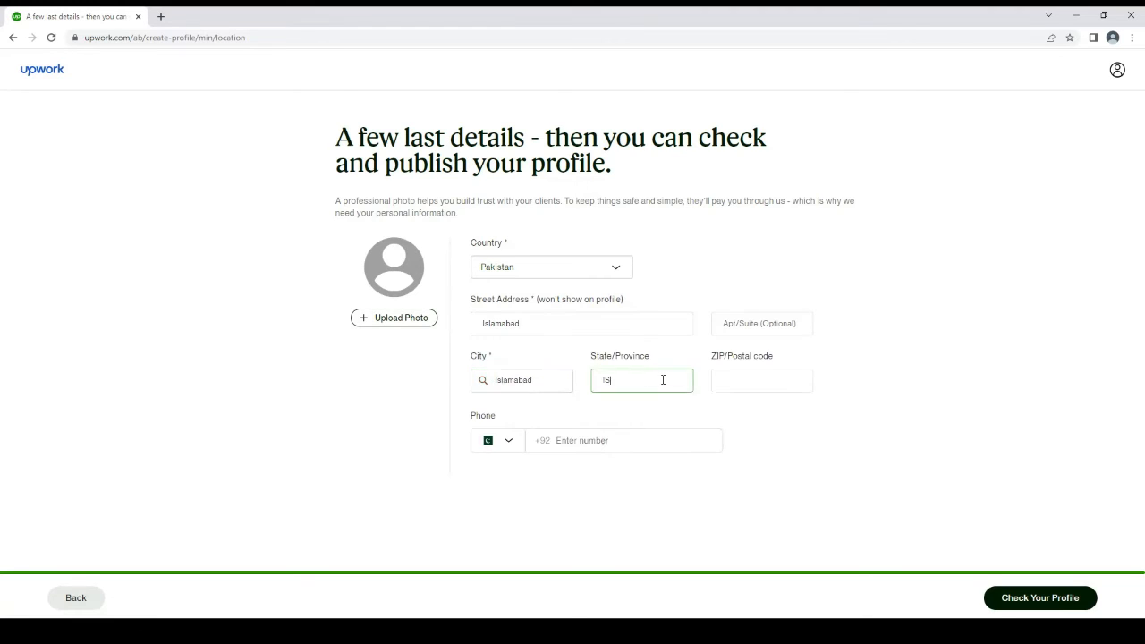
left_click(741, 376)
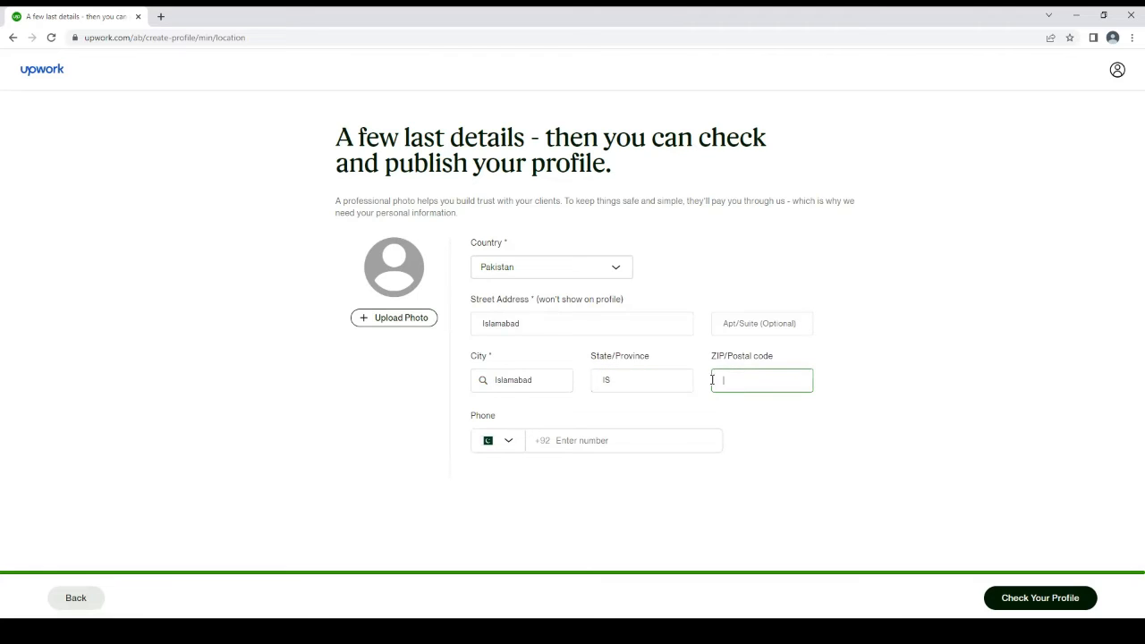
type("44000")
left_click(612, 434)
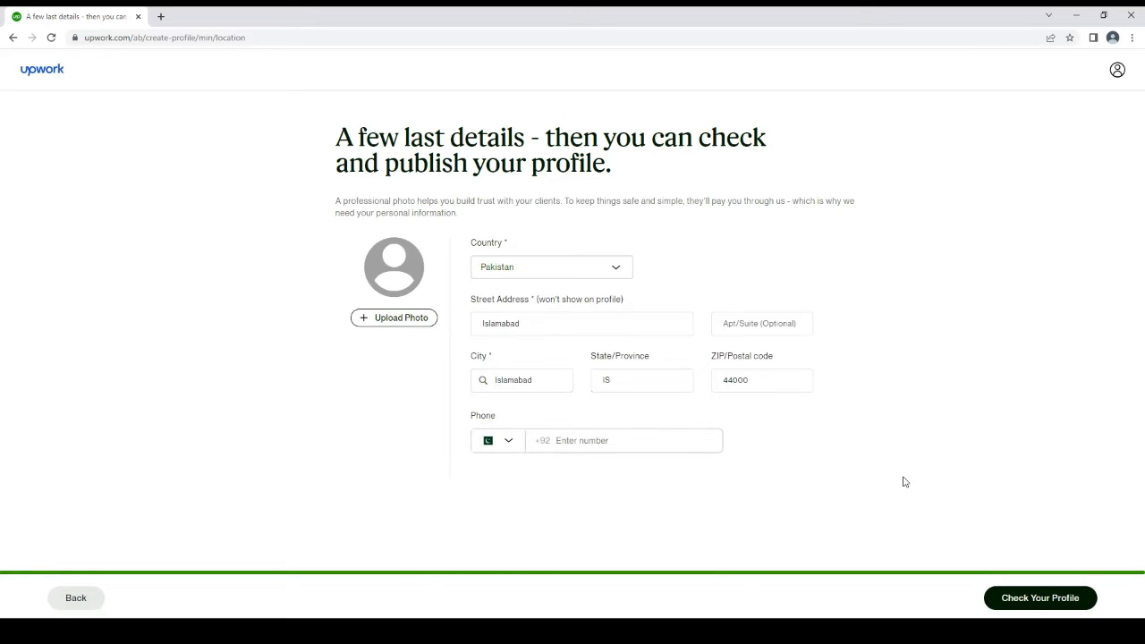
left_click(1071, 606)
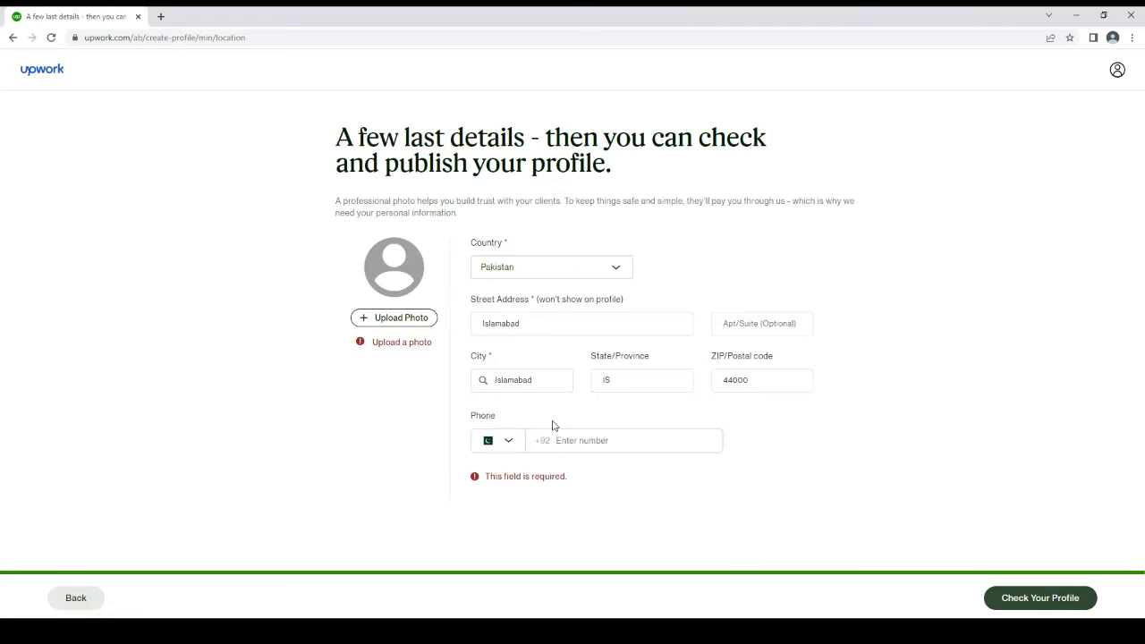
Upload pngwing.com(1) from Downloads as the profile photo, with the crop circle moved up to include the whole head
left_click(399, 320)
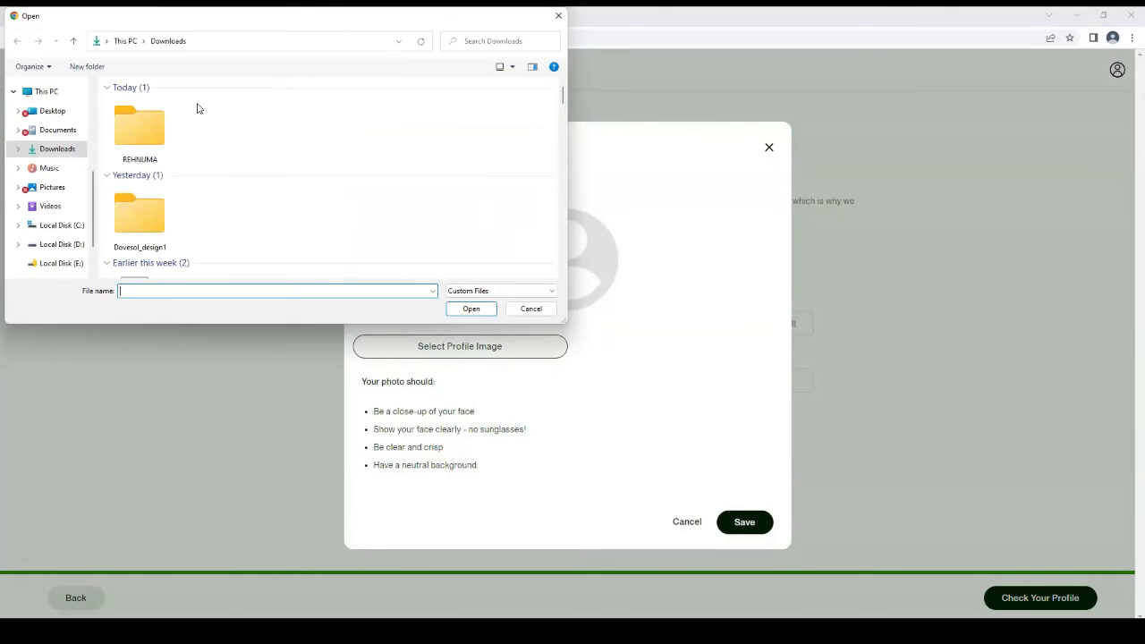
left_click_drag(563, 96, 564, 123)
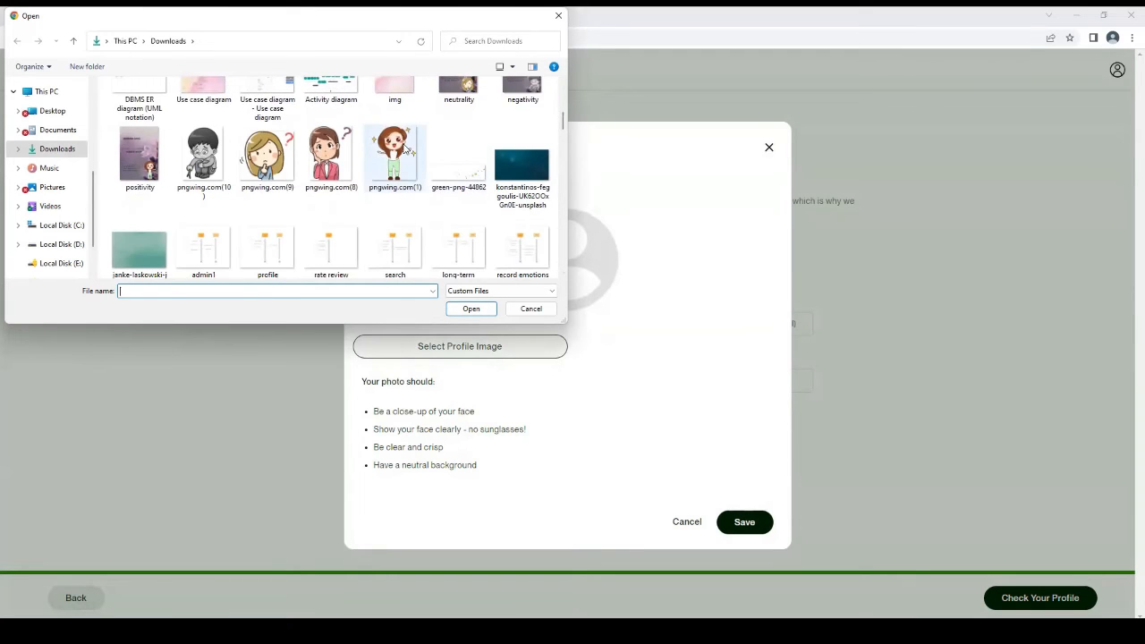
double_click(404, 148)
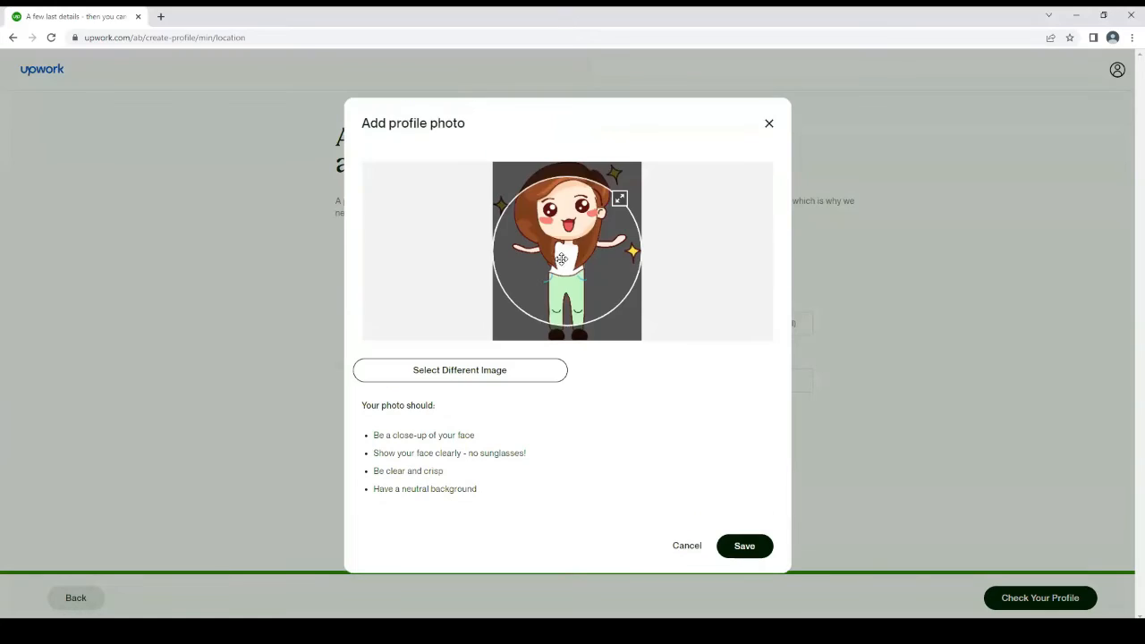
left_click_drag(565, 237, 567, 189)
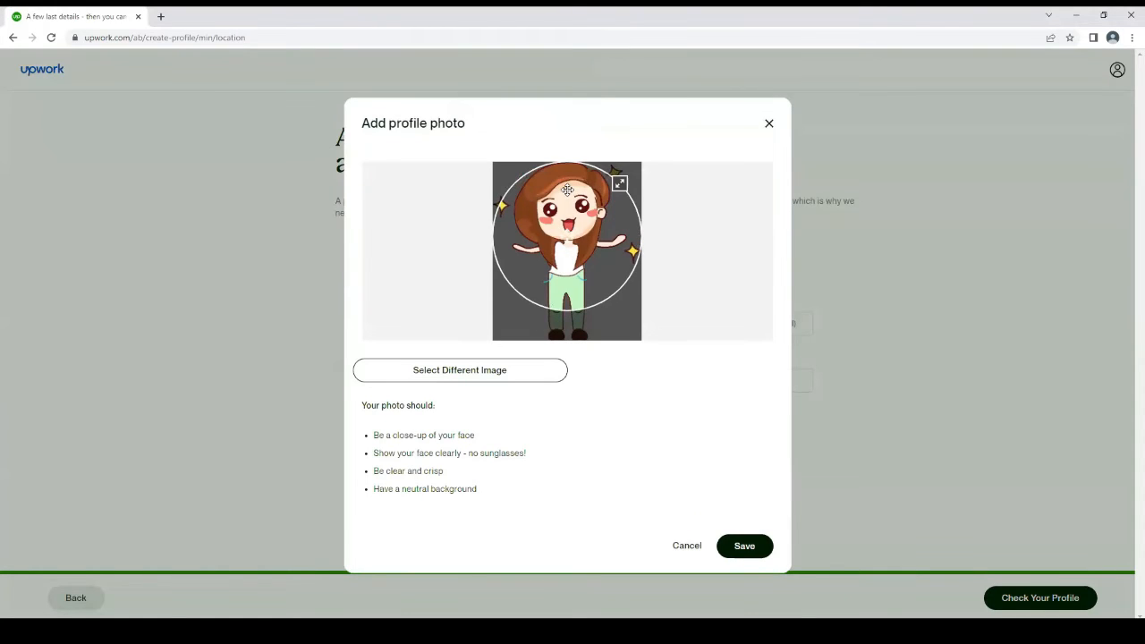
left_click(733, 544)
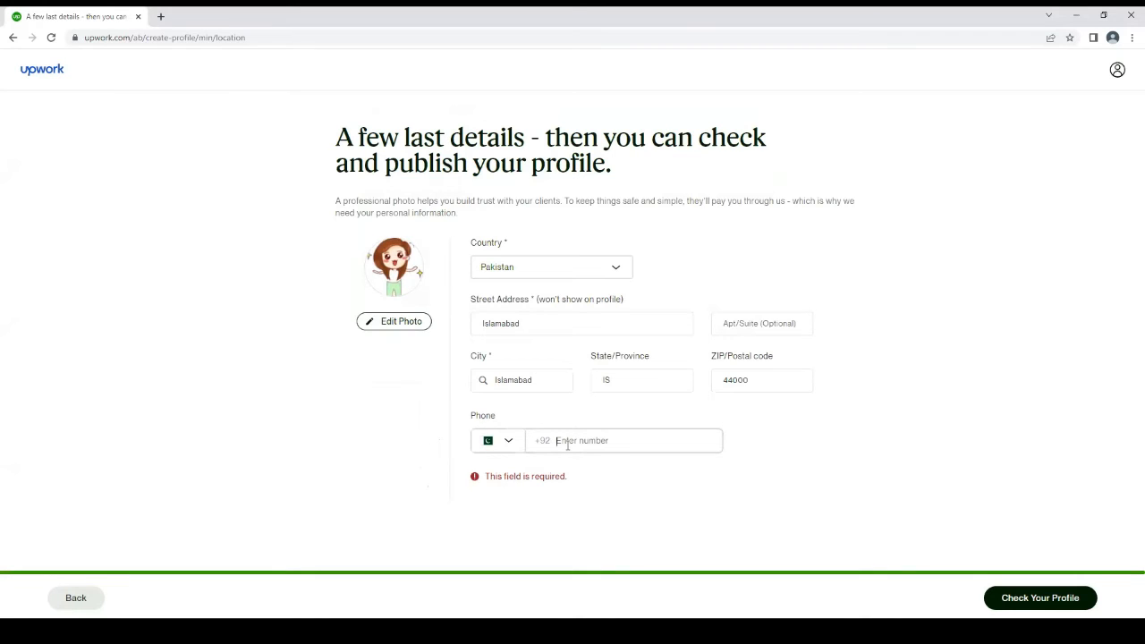
Enter the phone number and continue to the profile preview
type("3")
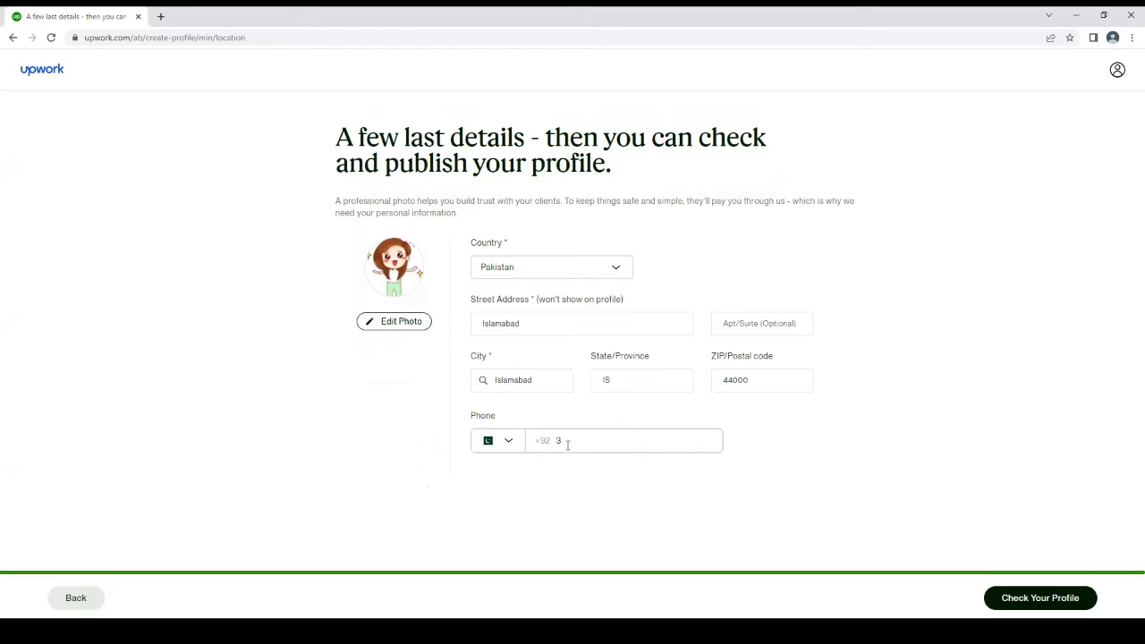
type("33")
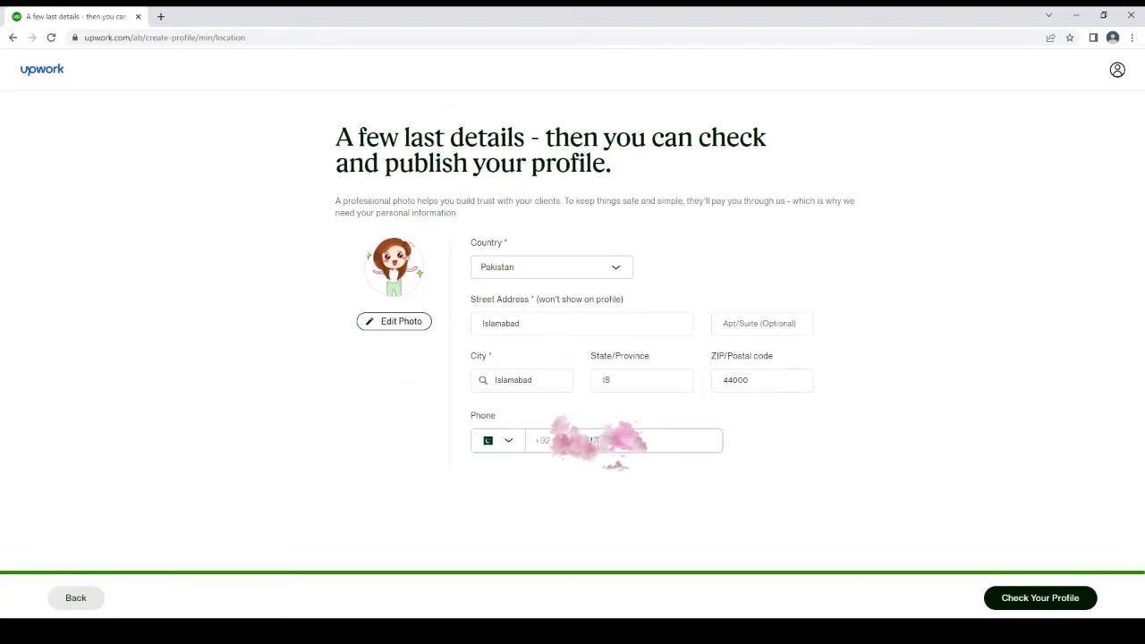
left_click(1035, 596)
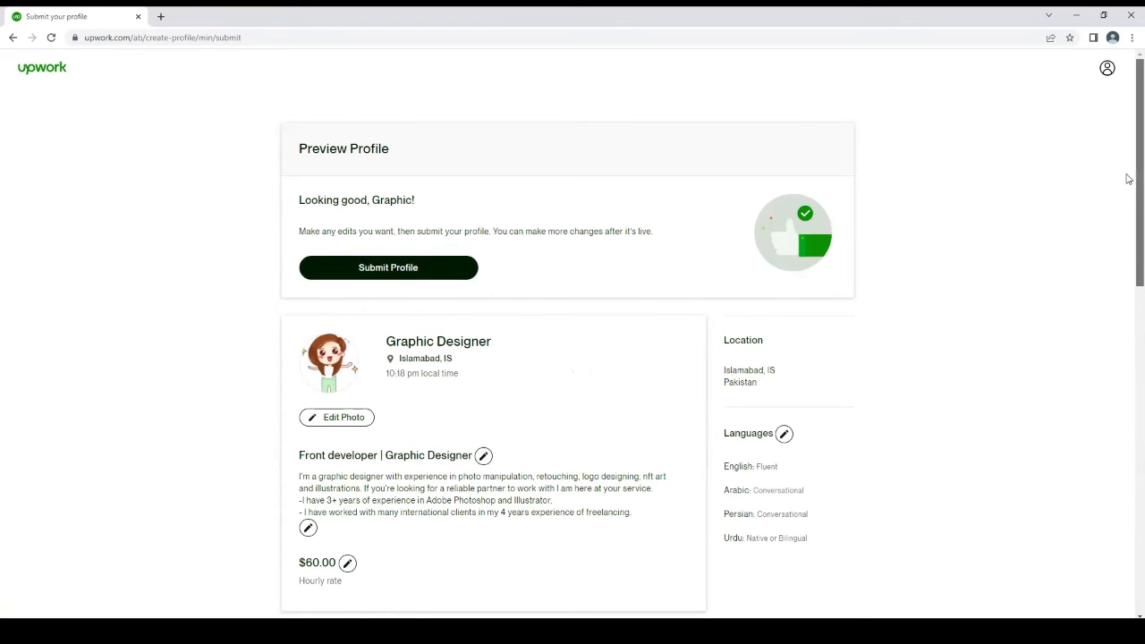
Submit the profile after reviewing its preview down to the education history, and continue to browsing jobs
scroll(1127, 295, "down", 8)
scroll(1128, 476, "down", 1)
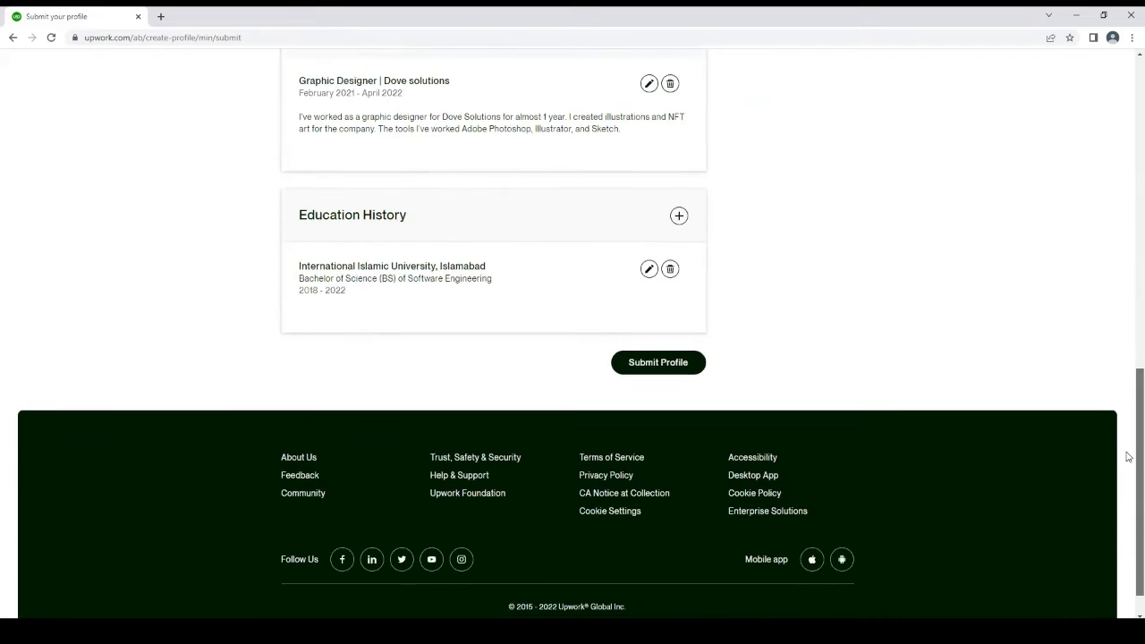
scroll(1103, 298, "up", 5)
scroll(1104, 375, "down", 4)
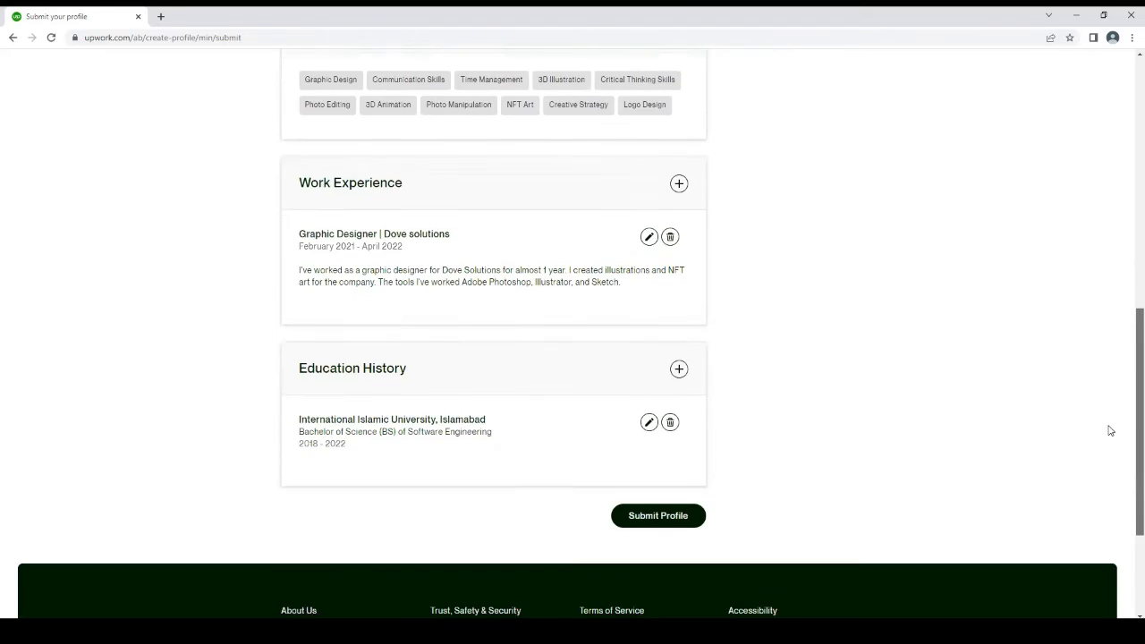
scroll(1106, 429, "up", 7)
left_click_drag(1095, 185, 1108, 150)
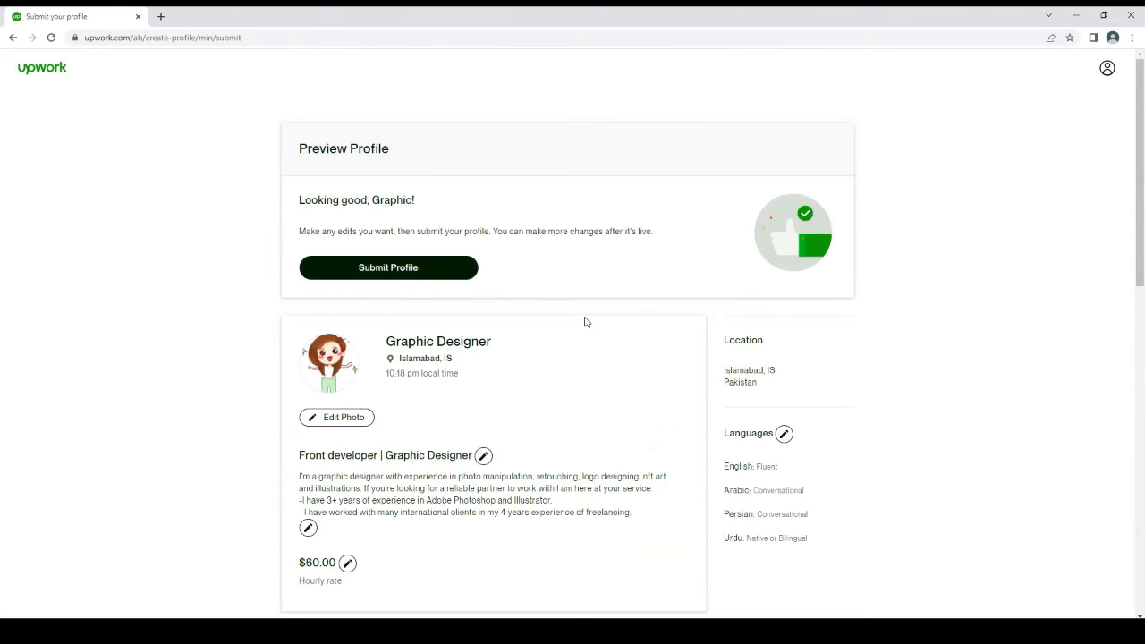
left_click(414, 267)
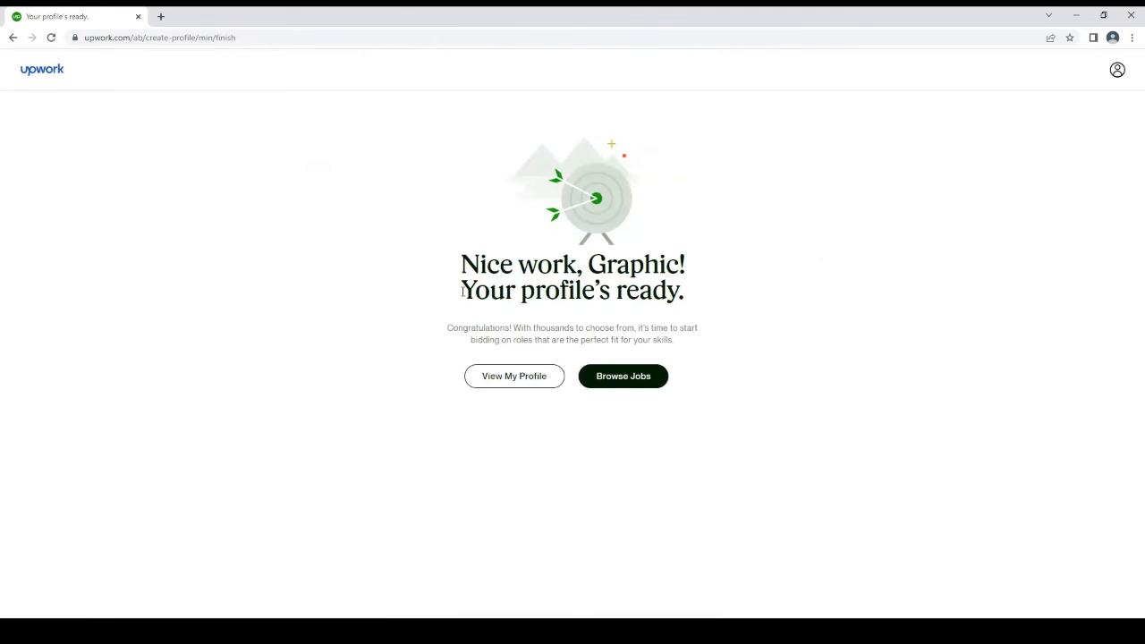
left_click(623, 376)
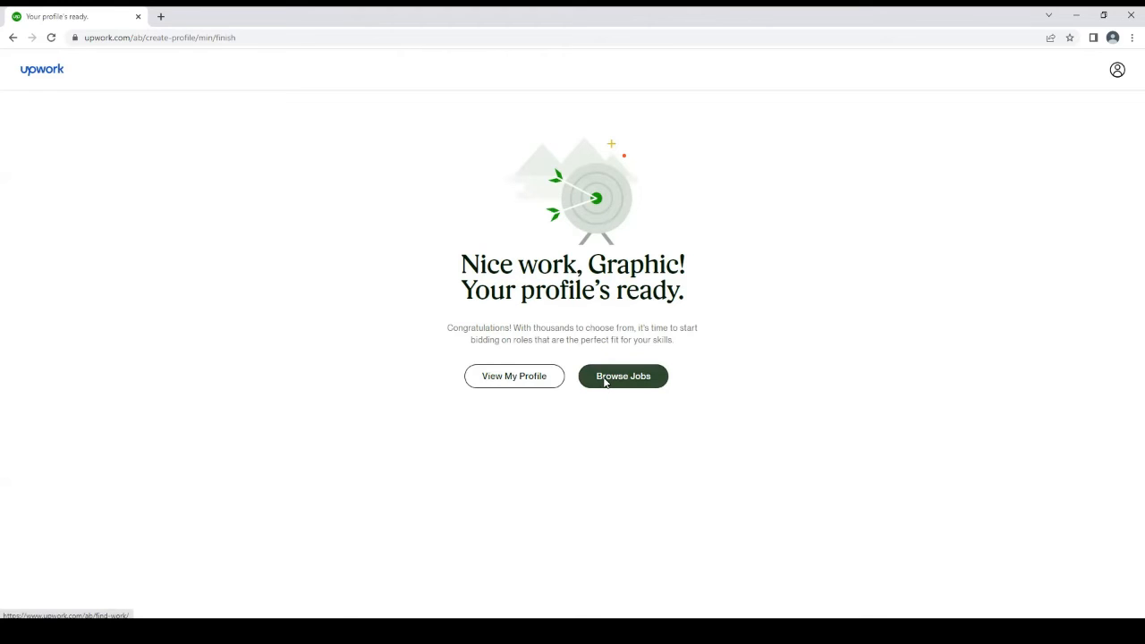
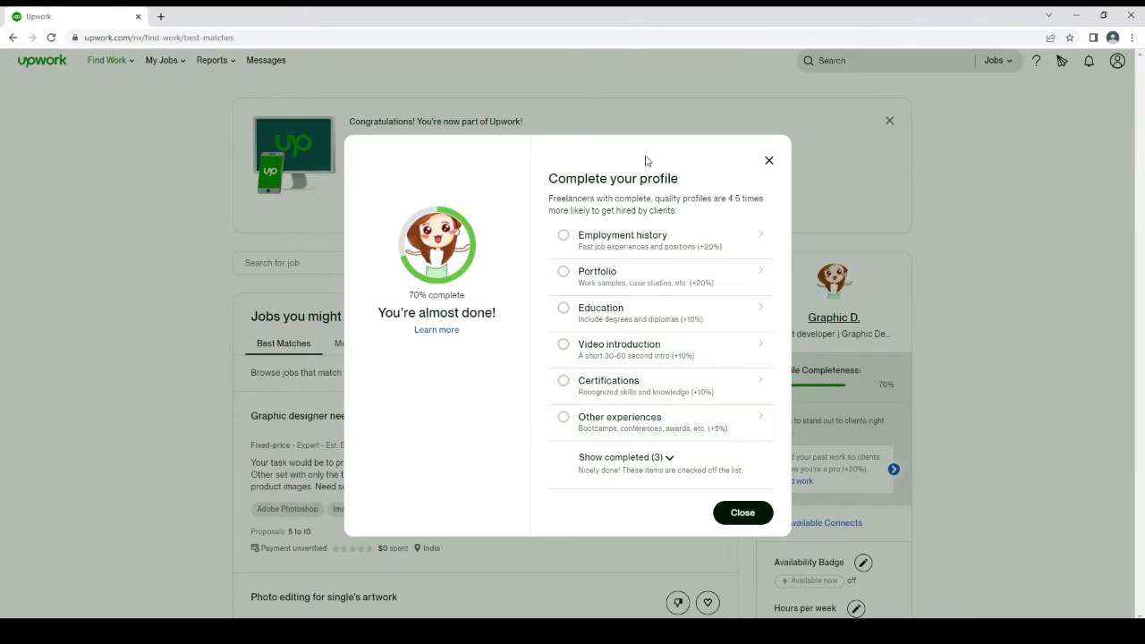
Start an employment history entry from the profile completion checklist, with Dove Solutions as the company
left_click(667, 463)
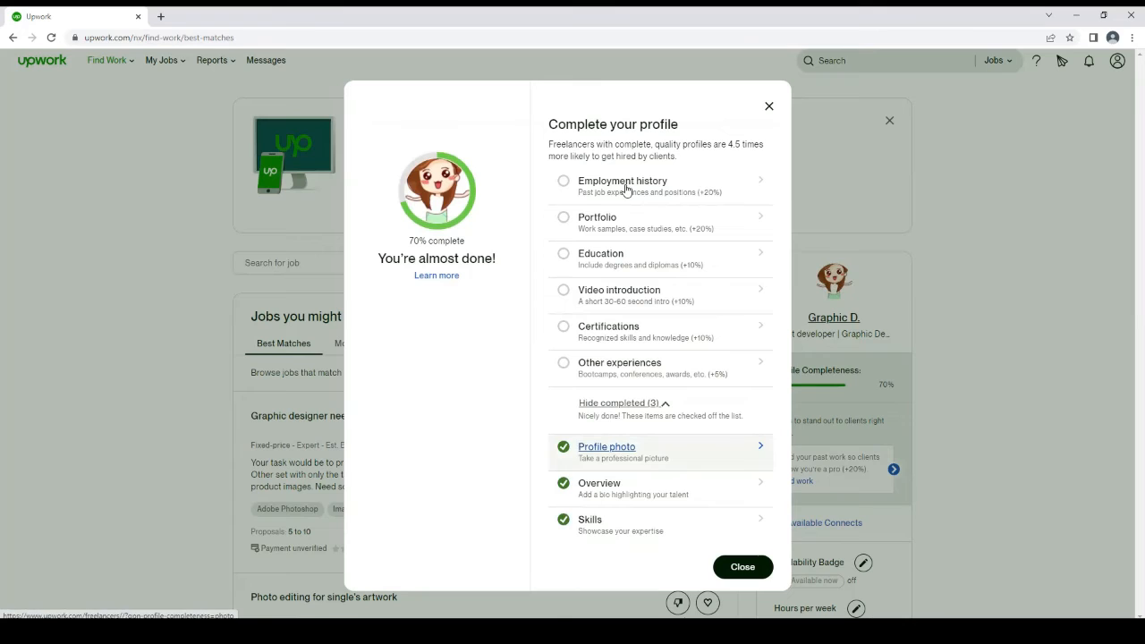
left_click(566, 186)
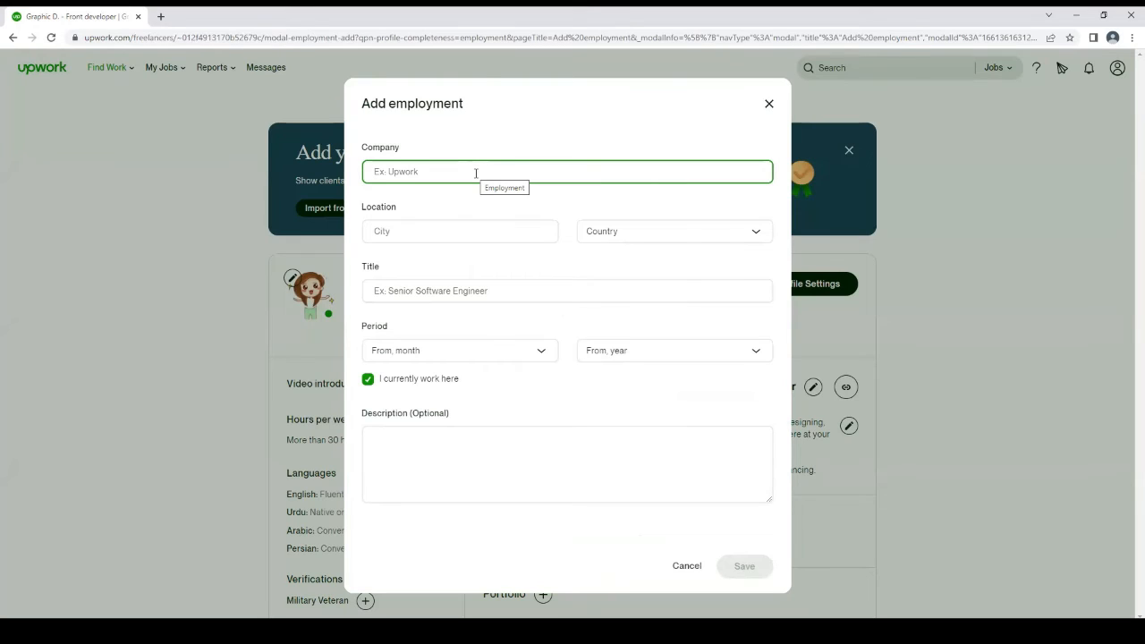
type("Dove Sol")
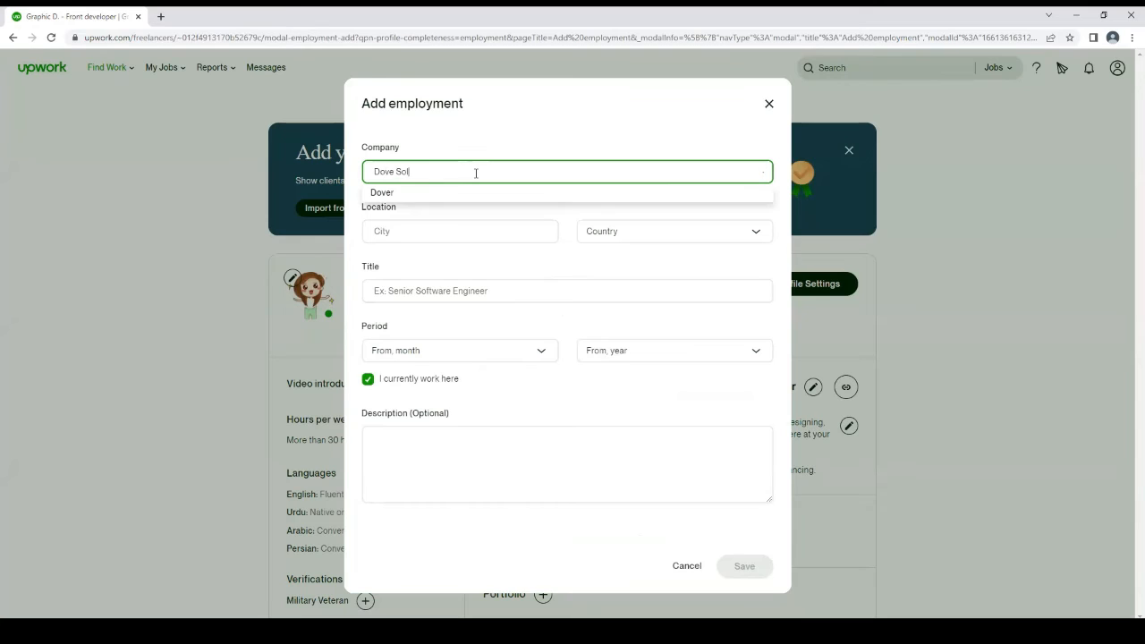
type("utions")
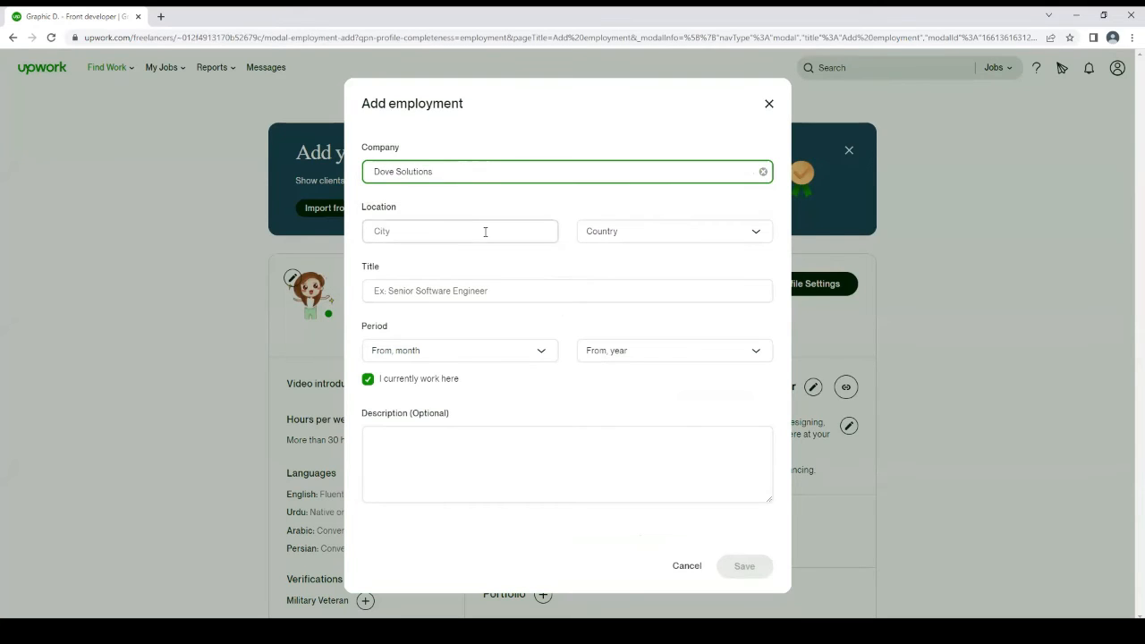
Set the employment location to the city Souwan and the country South Korea
left_click(484, 232)
type("S")
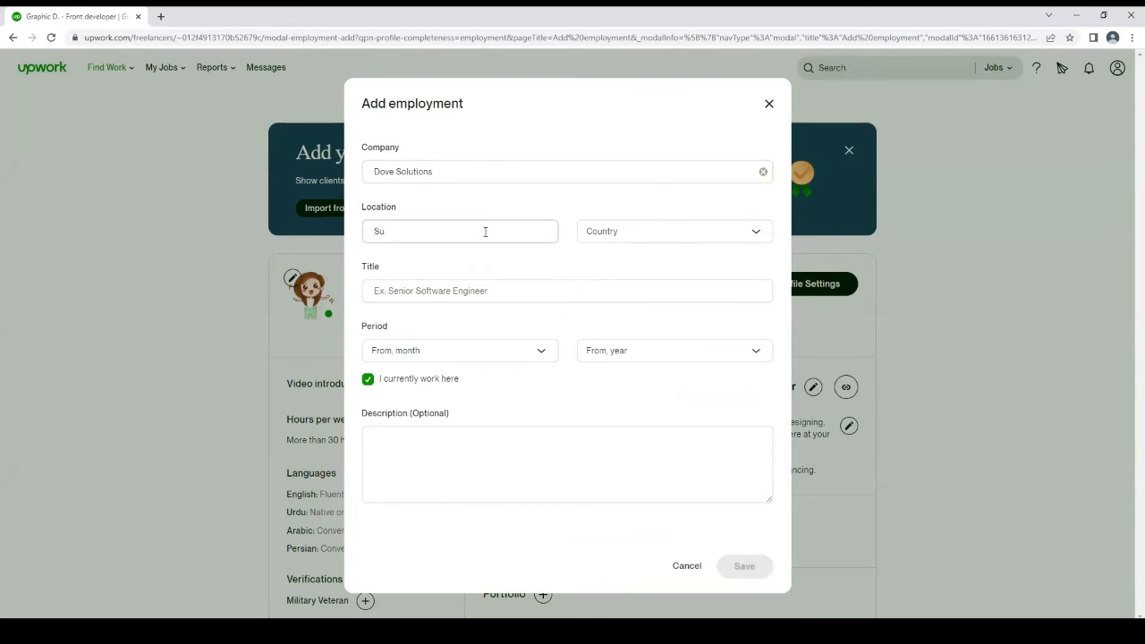
type("ouwan")
left_click(655, 231)
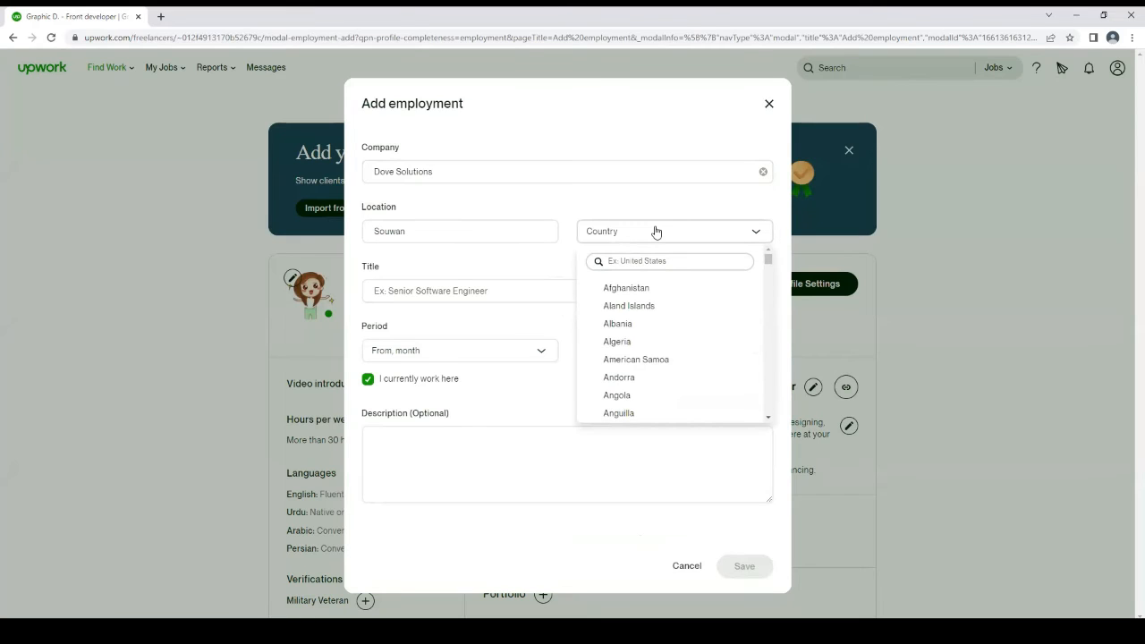
type("south")
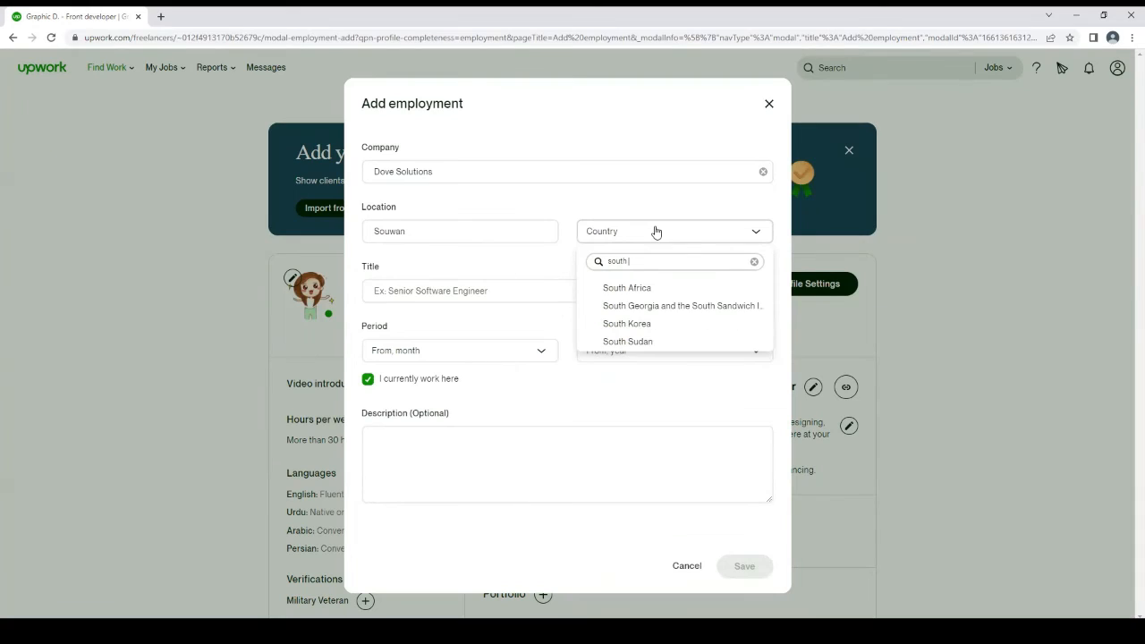
left_click(636, 324)
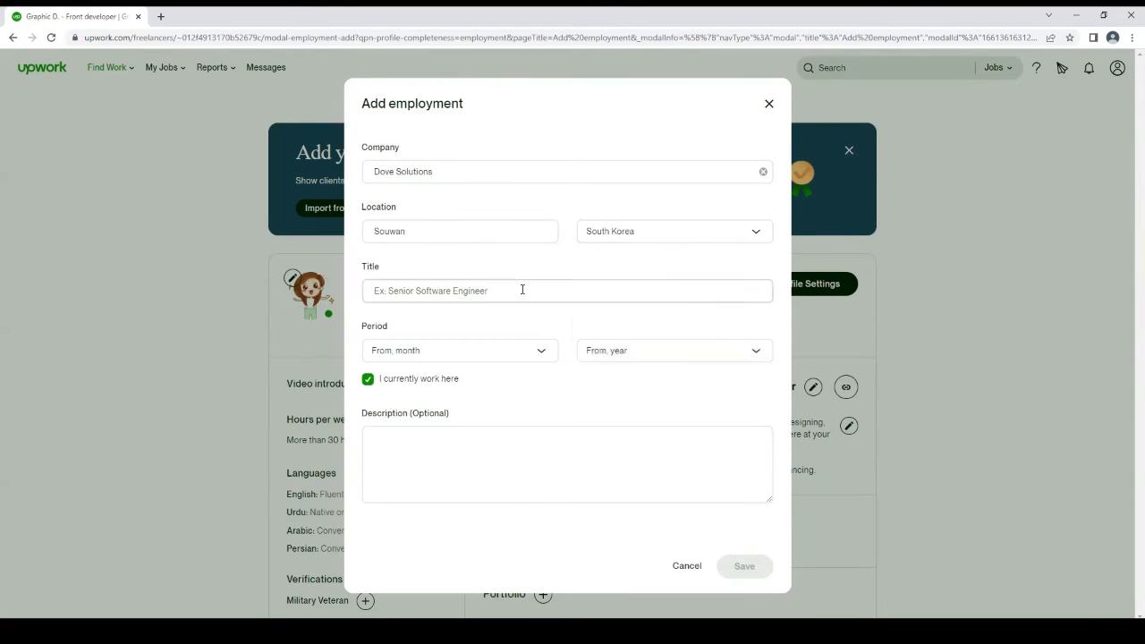
Set the job title of the employment entry to the suggested Graphic Designer
left_click(522, 289)
type("Graph")
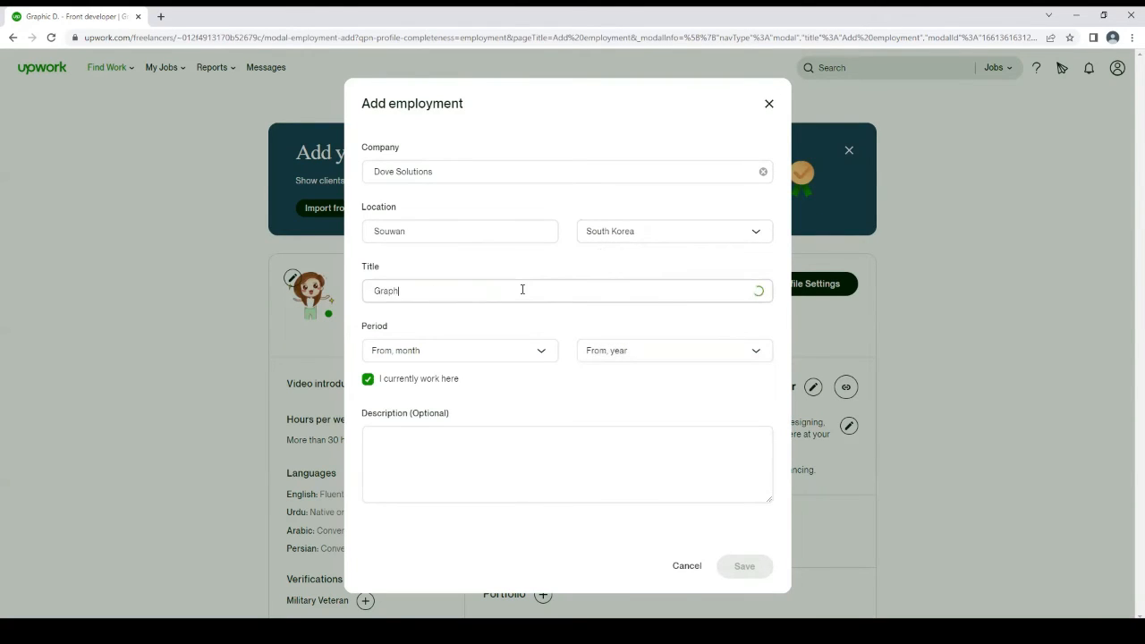
type("ic Designer")
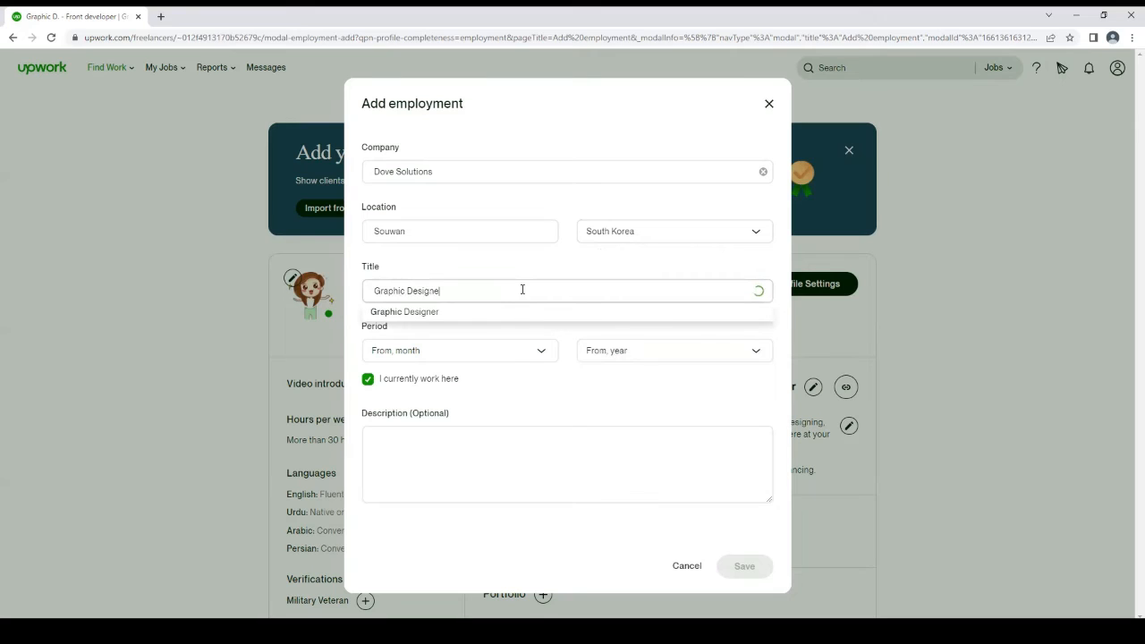
left_click(501, 312)
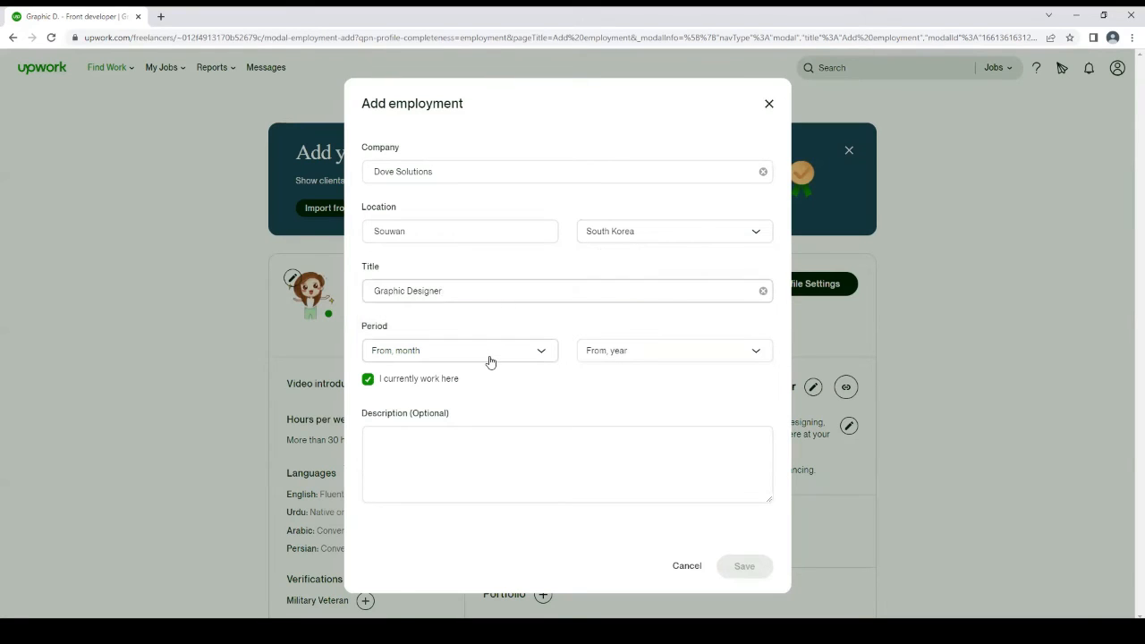
Set the employment period to start in April 2021 and save the entry
left_click(488, 359)
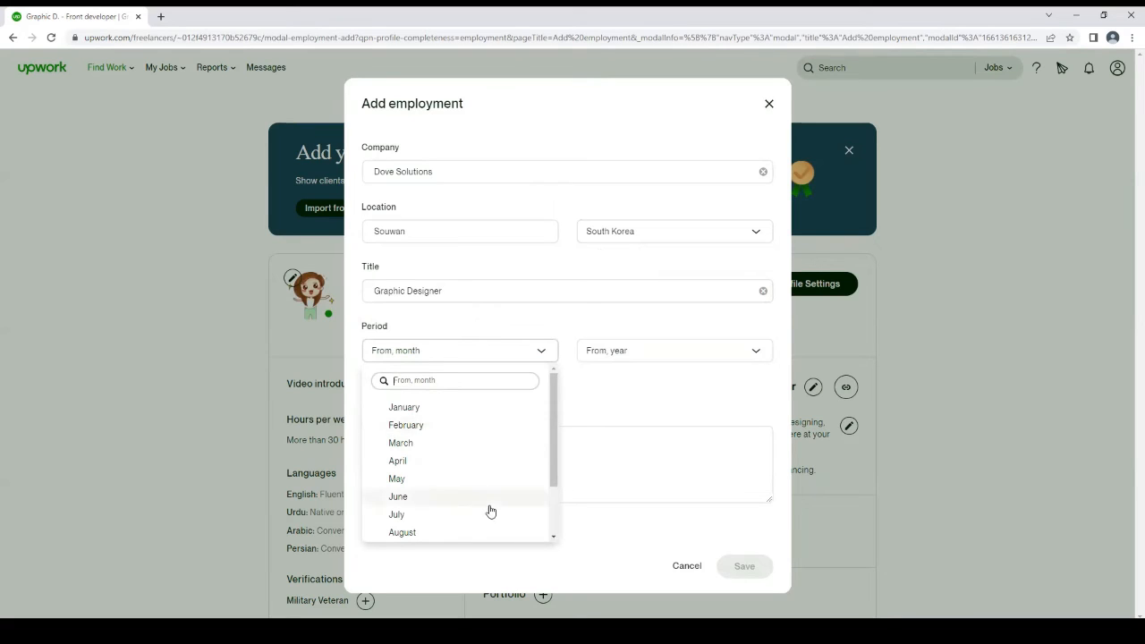
left_click(461, 465)
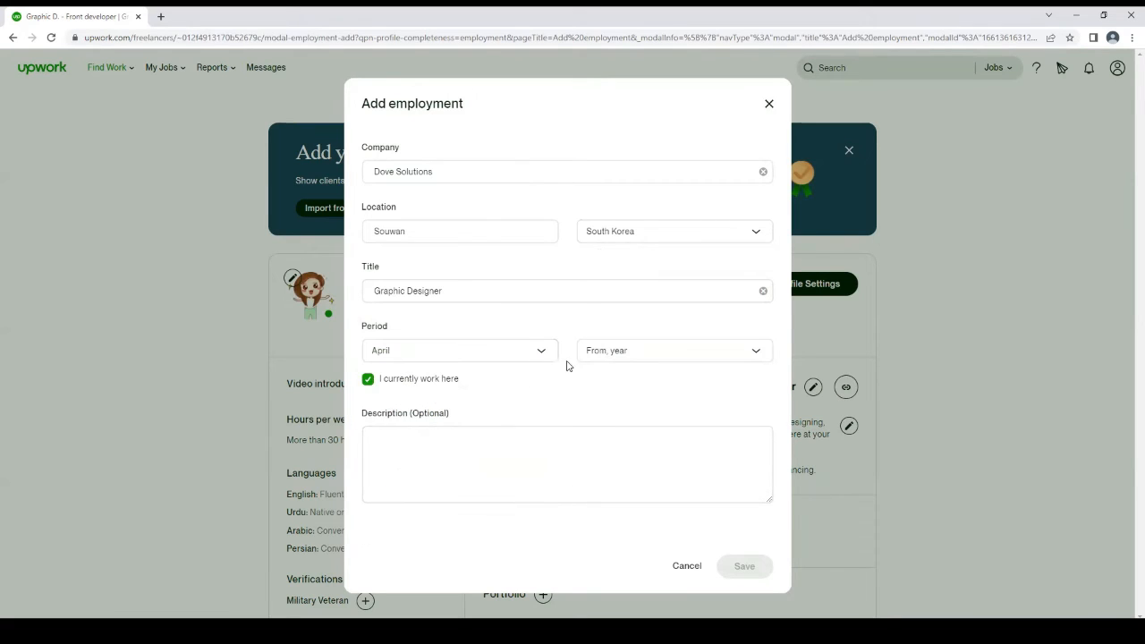
left_click(631, 359)
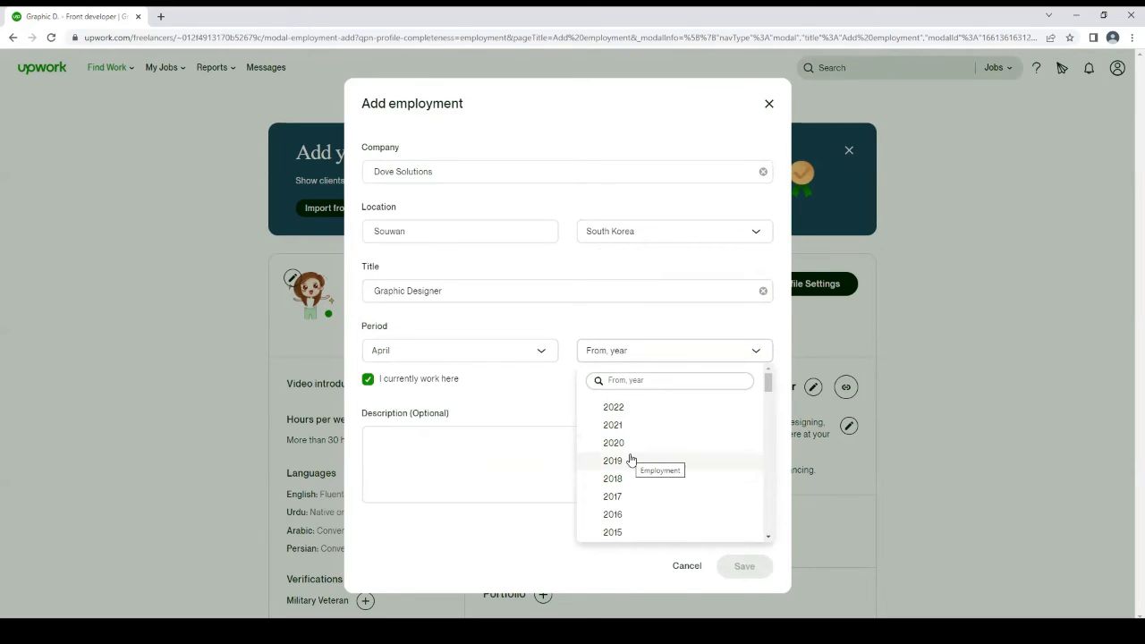
left_click(617, 426)
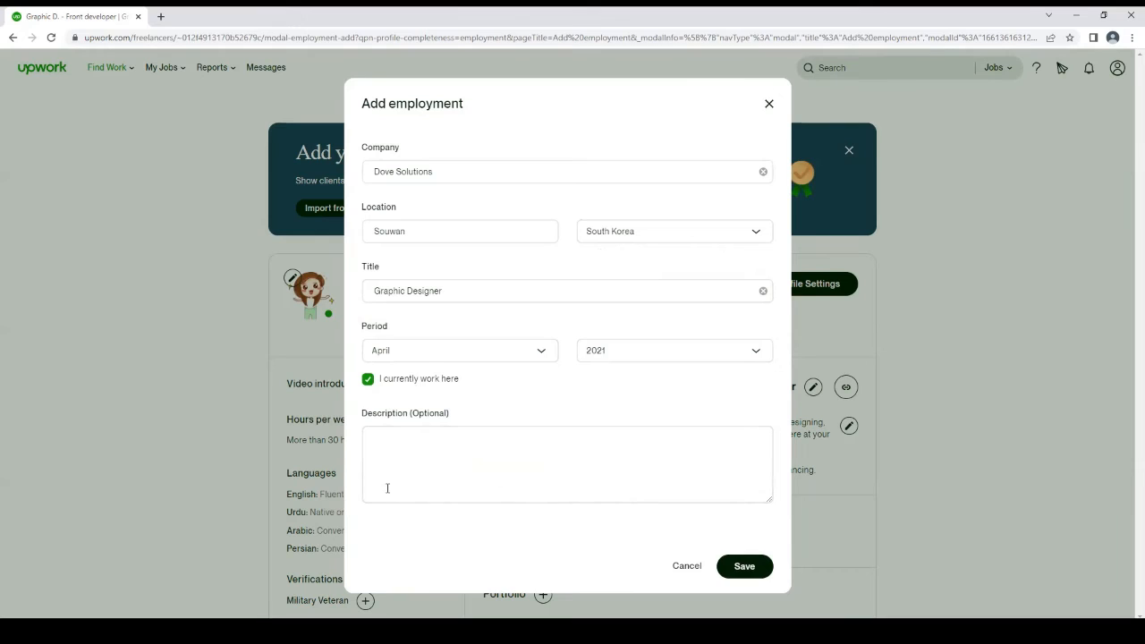
left_click(735, 573)
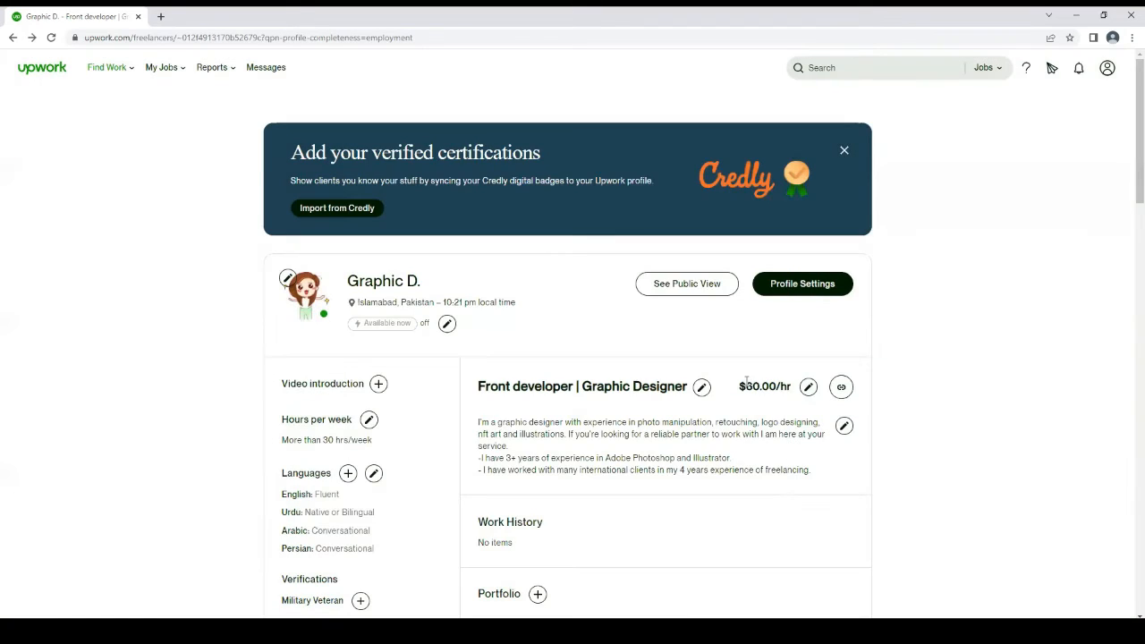
Return to the best-matches job feed and open the job "Photo editing for single's artwork", dismissing the profile checklist and the boost notice
left_click(9, 37)
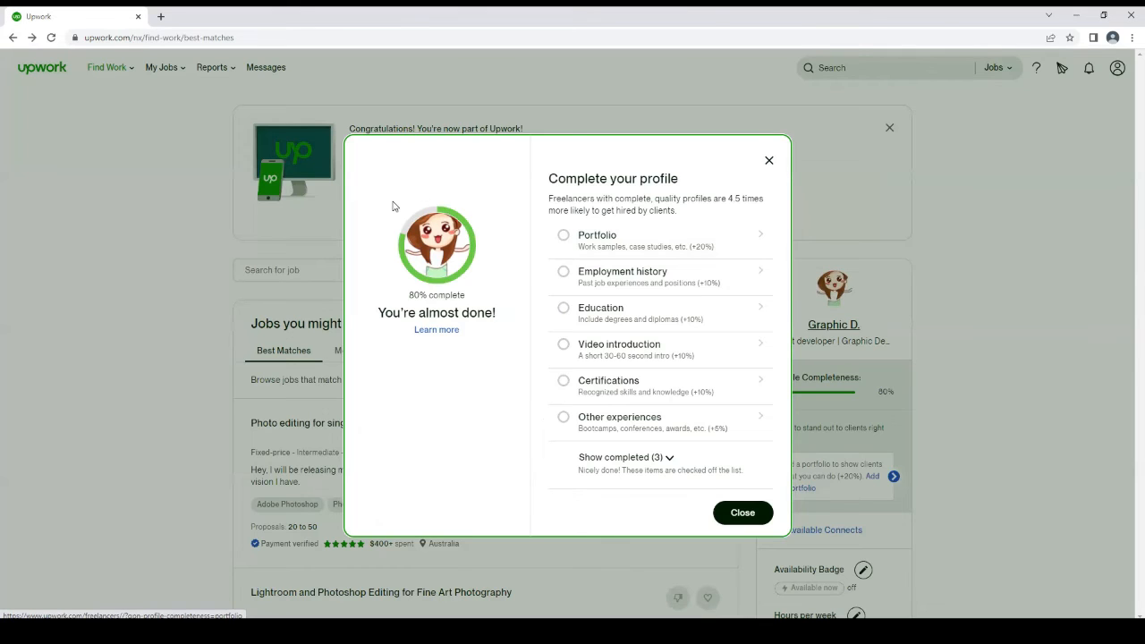
left_click(756, 512)
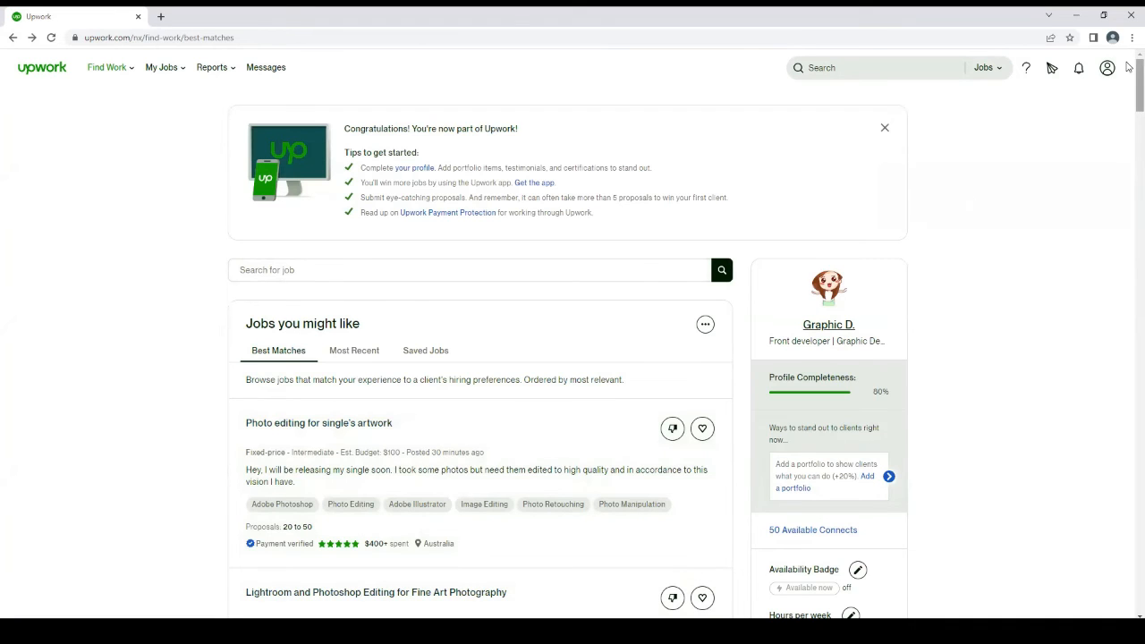
scroll(1129, 90, "down", 5)
scroll(1128, 90, "up", 2)
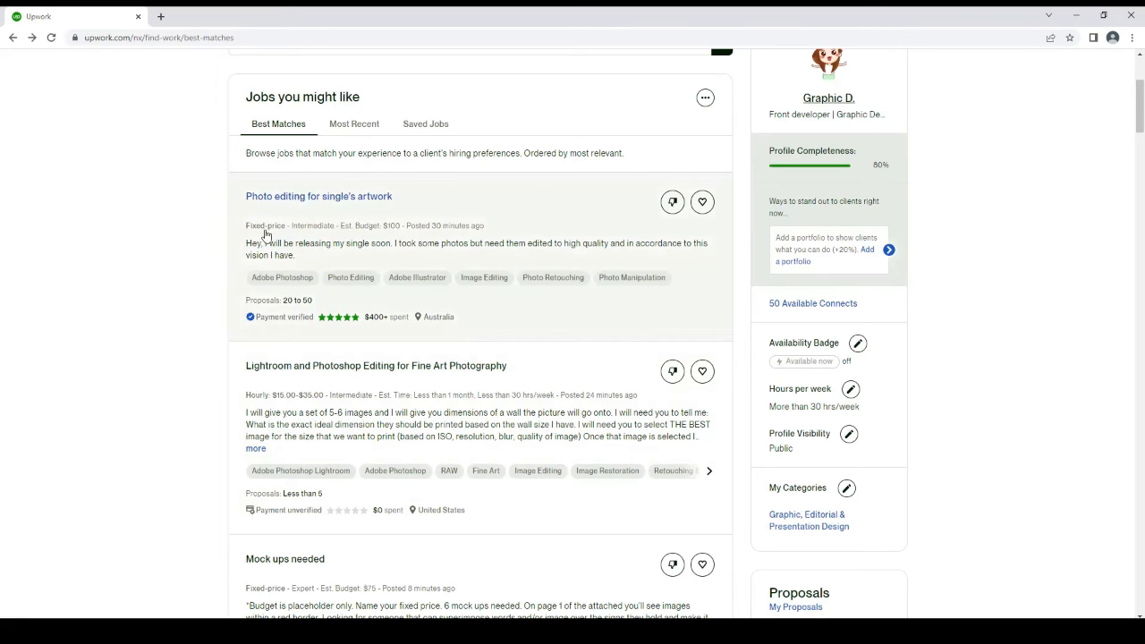
left_click(363, 248)
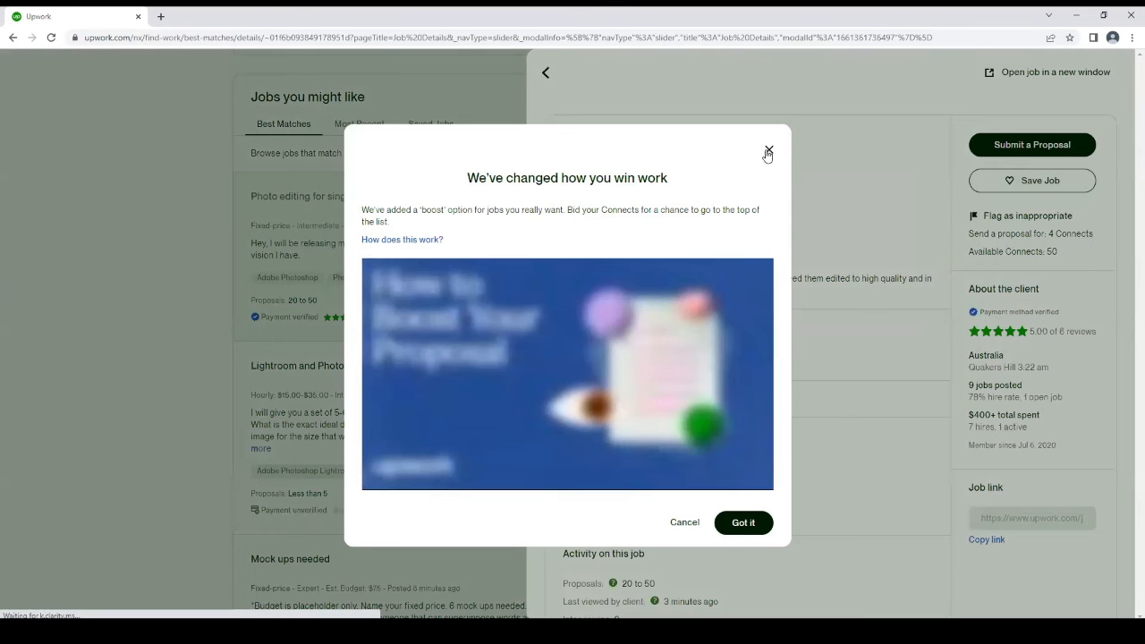
left_click(768, 150)
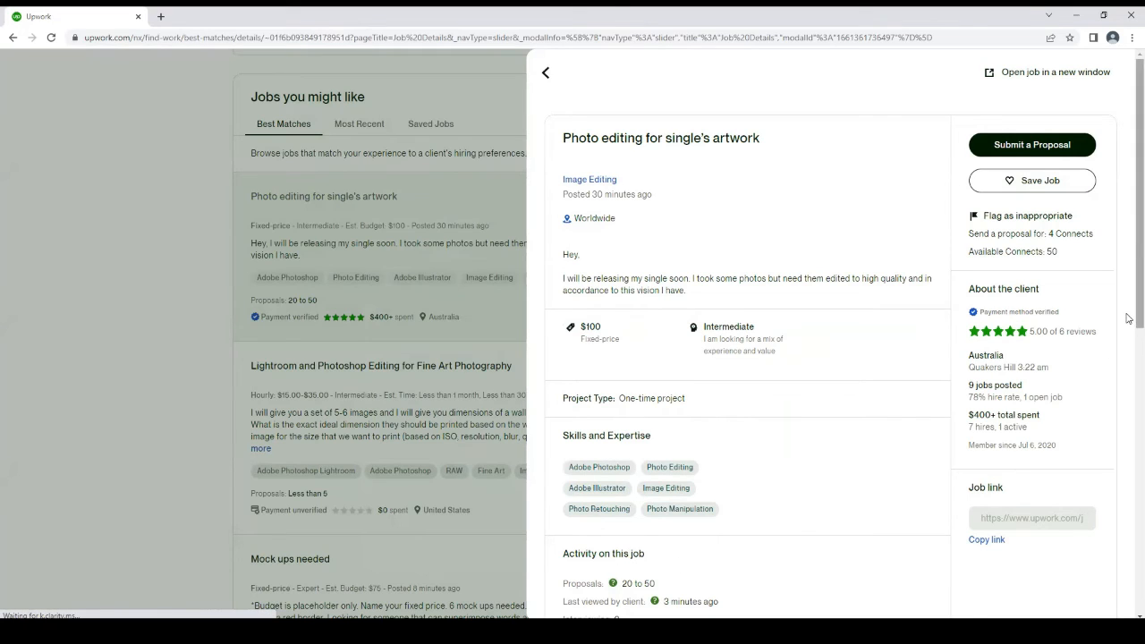
Review the job's details, activity and the client's recent history
left_click_drag(1129, 317, 1128, 513)
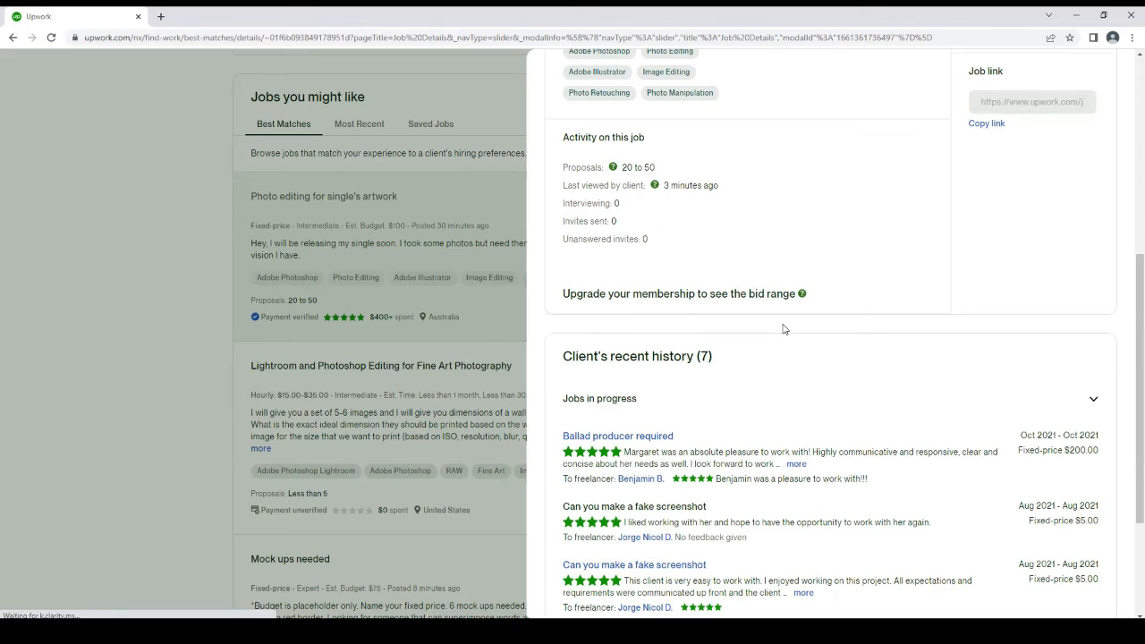
scroll(1128, 121, "up", 5)
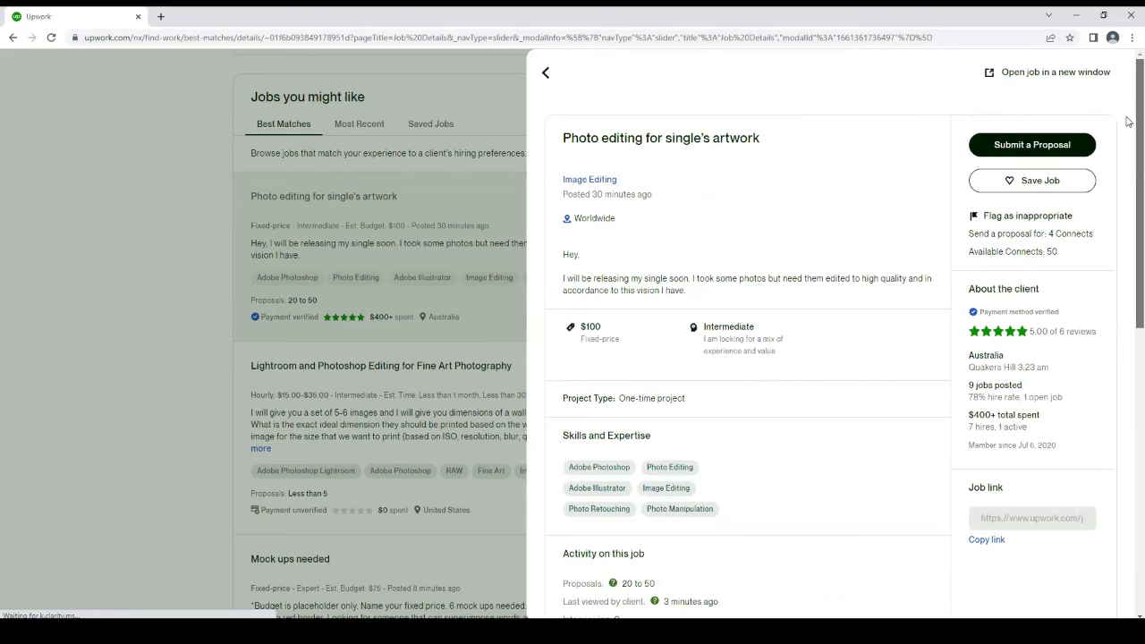
left_click_drag(1129, 121, 1128, 498)
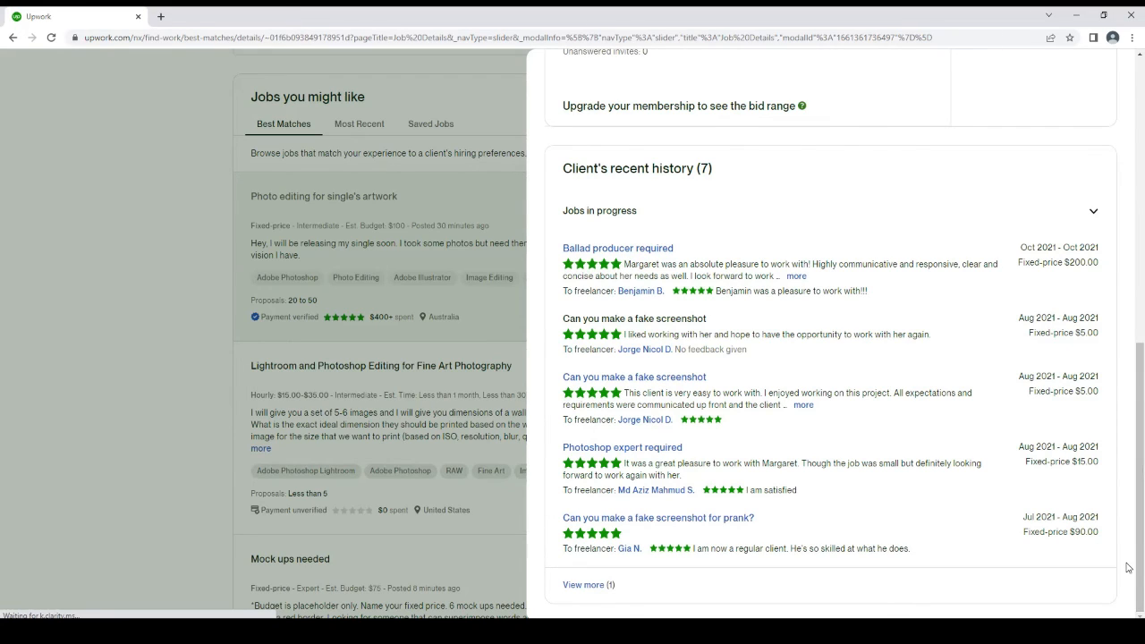
left_click_drag(1128, 583, 1130, 213)
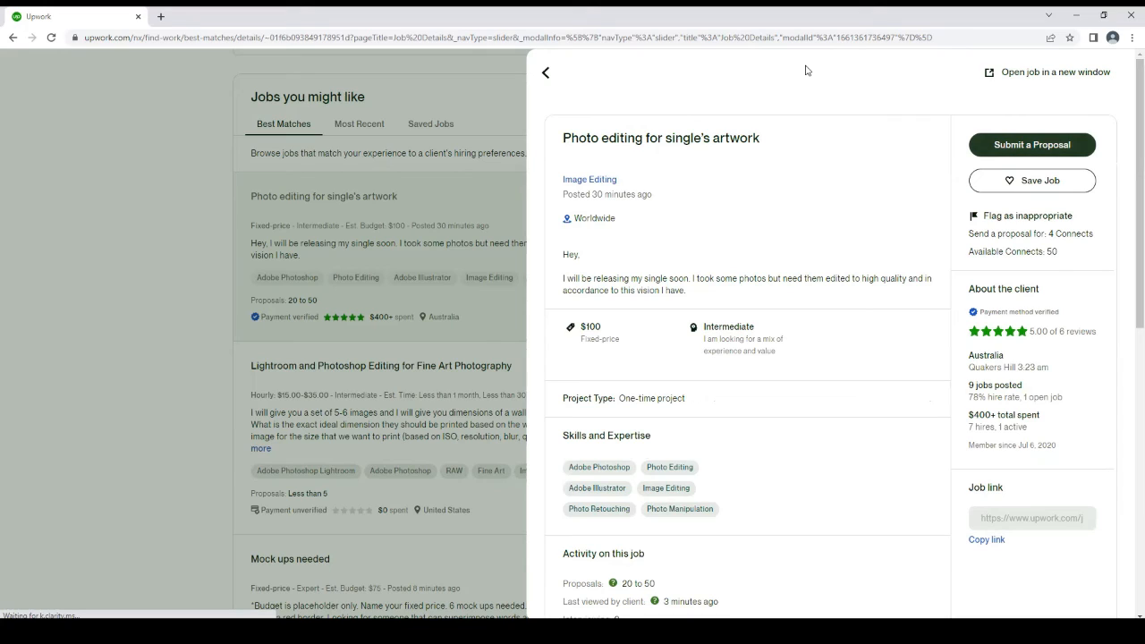
Try to submit a proposal for the photo editing job, check the application page and return to the job details
left_click(1019, 153)
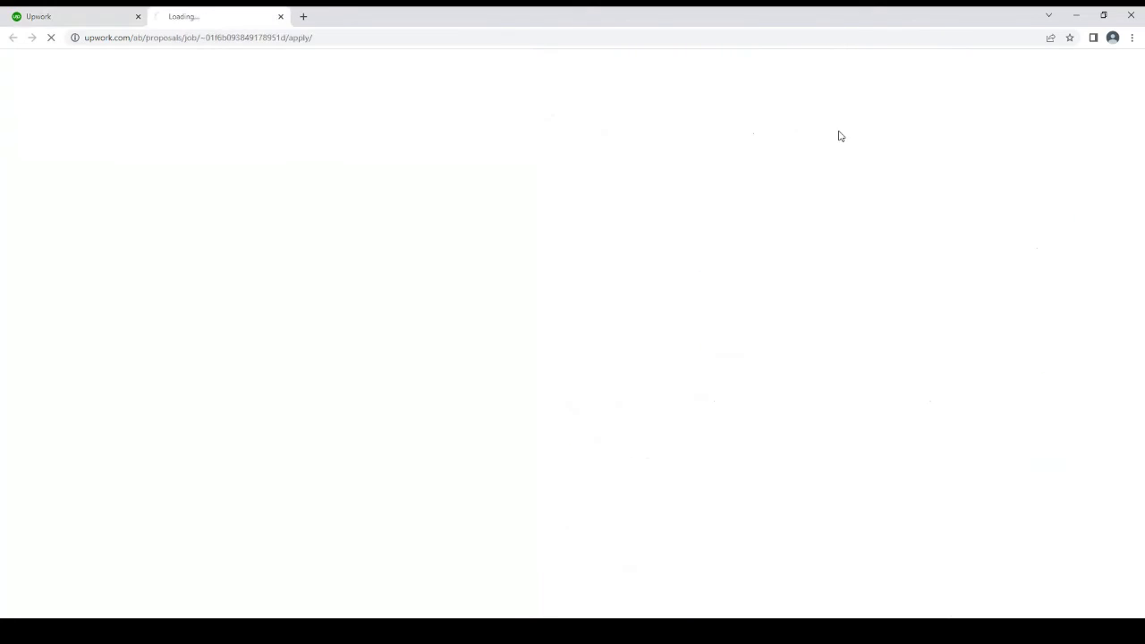
left_click(85, 12)
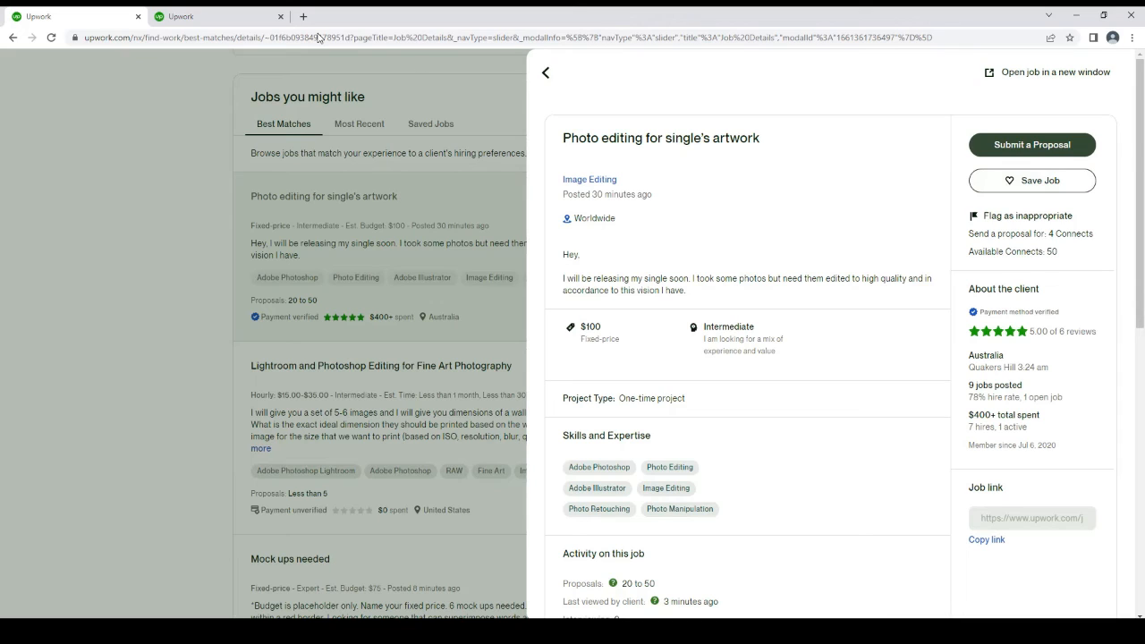
left_click(213, 13)
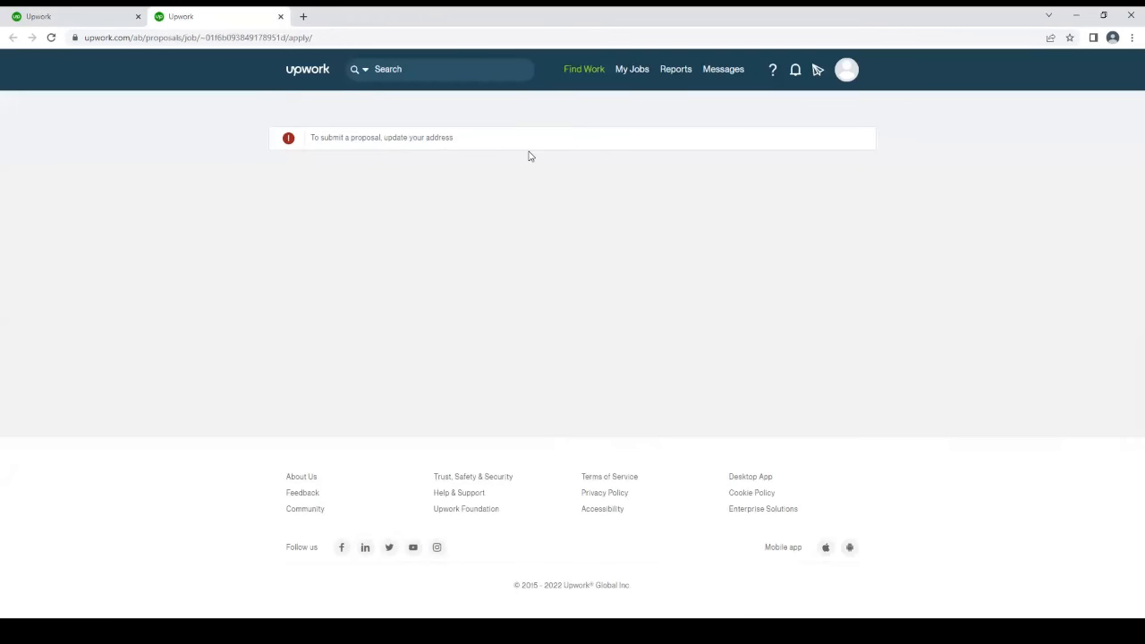
left_click(80, 11)
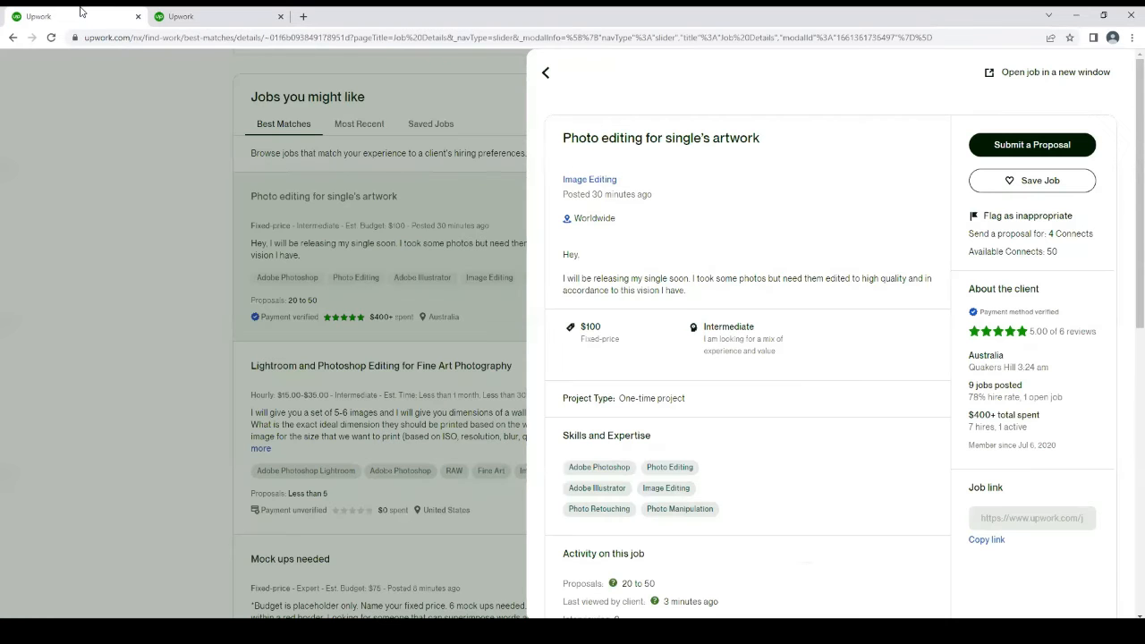
Close the job details and open the account settings, cancelling the setup of extra security layers
left_click(544, 76)
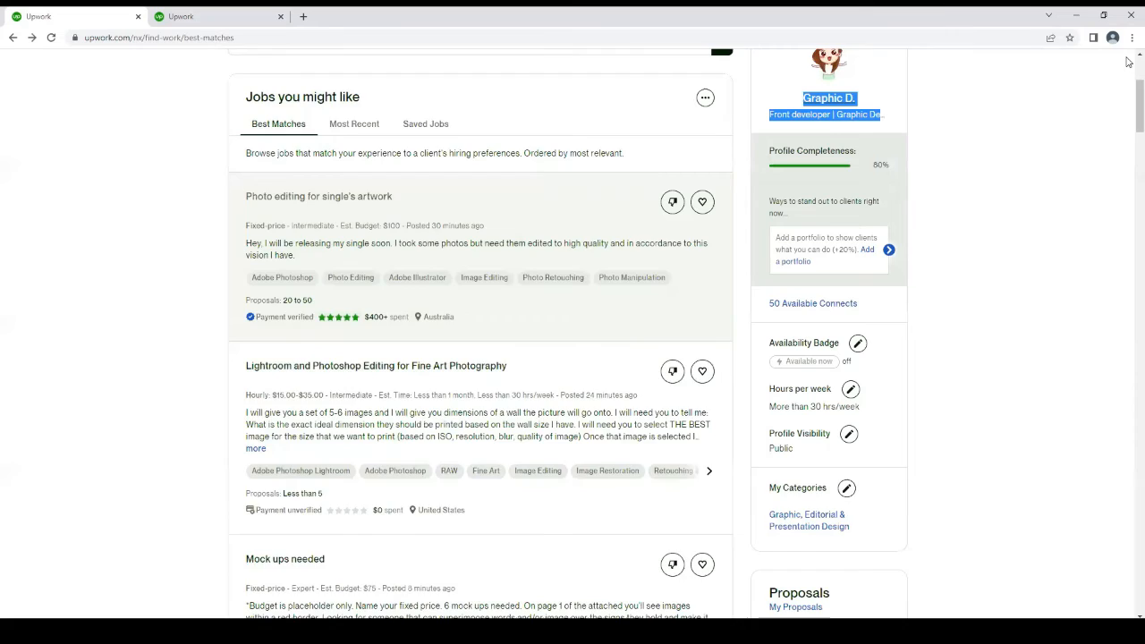
left_click_drag(1129, 62, 1128, 63)
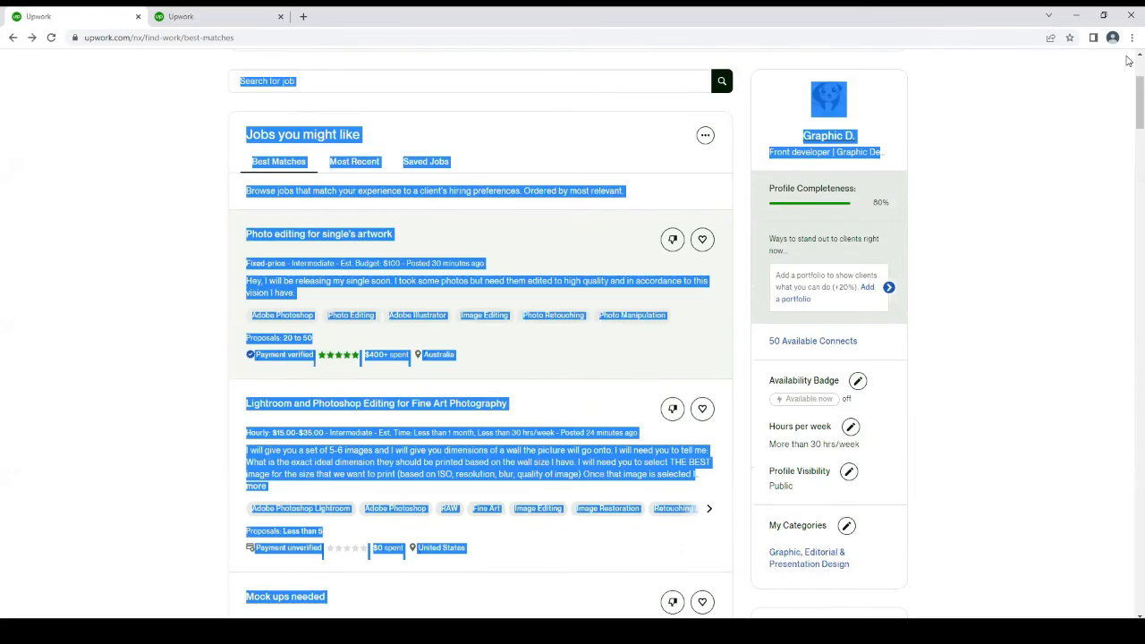
left_click(1128, 68)
scroll(1127, 68, "up", 2)
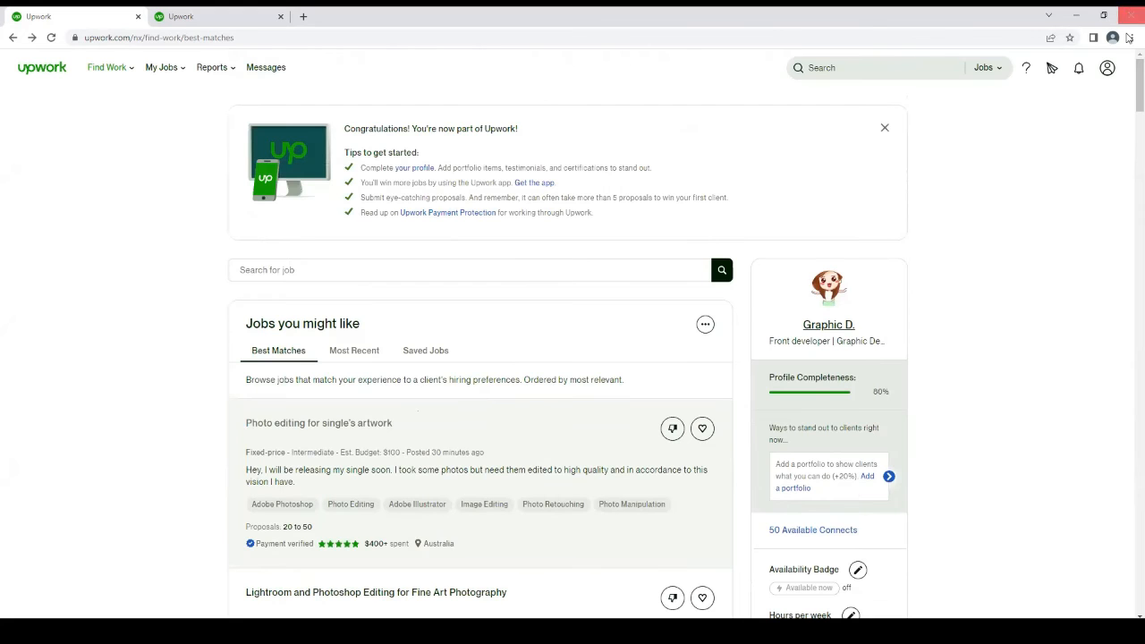
left_click(1106, 71)
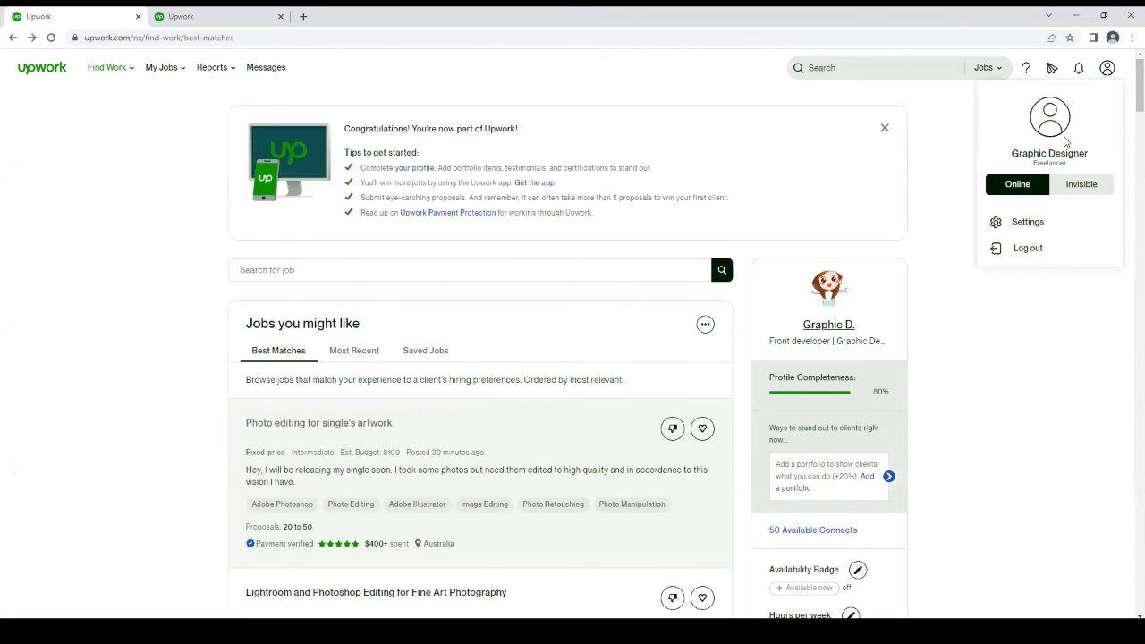
left_click(1028, 223)
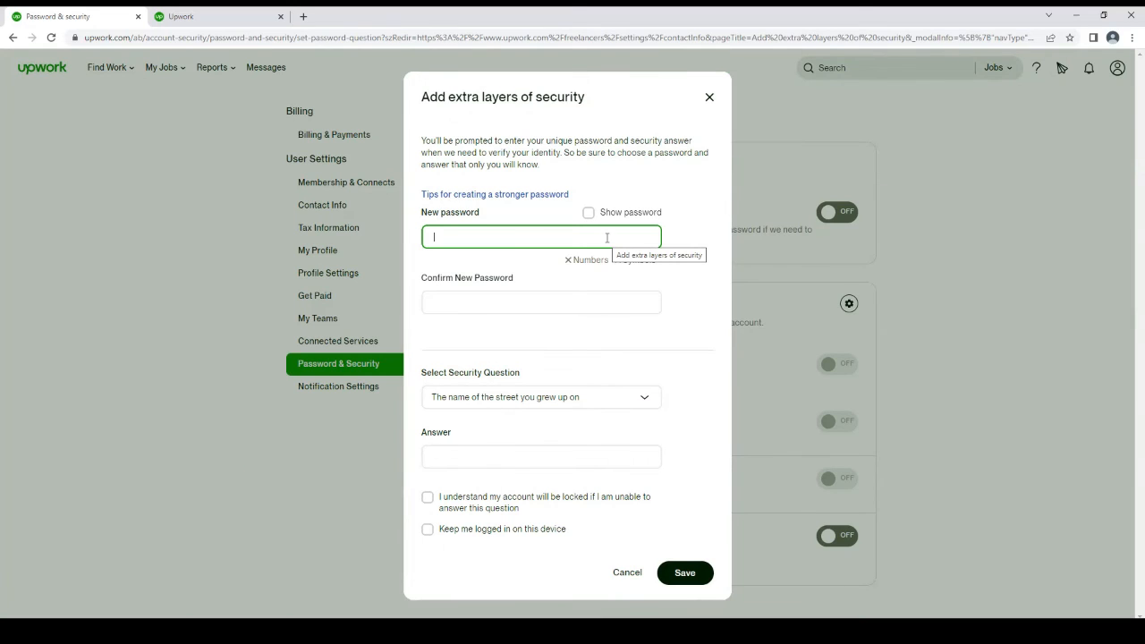
left_click(626, 572)
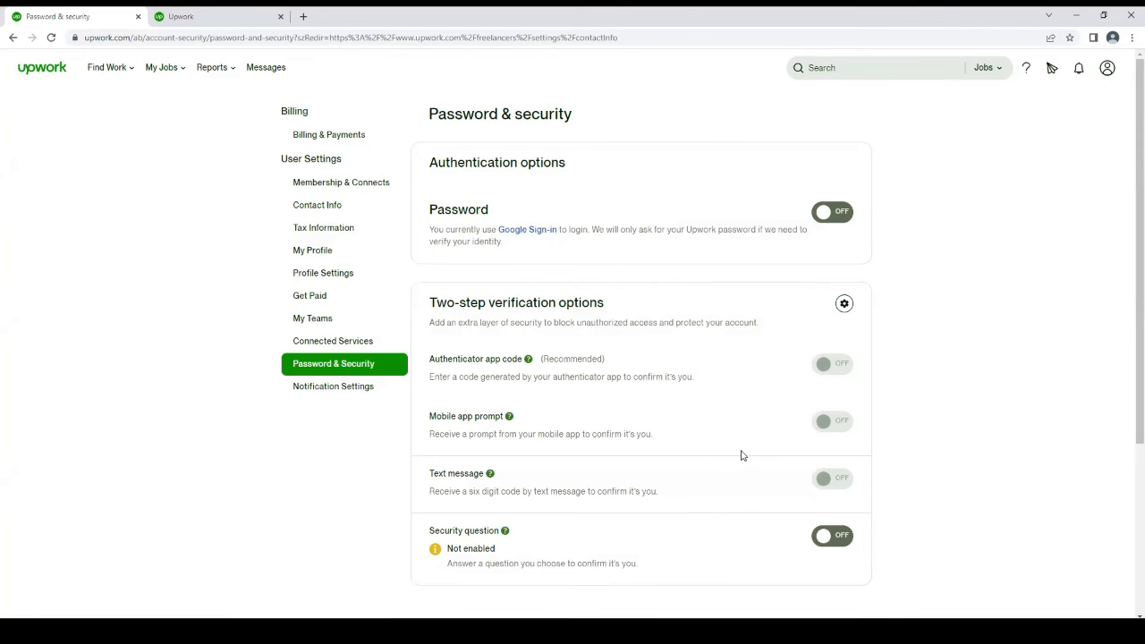
Try to open the contact info settings, cancel the extra security setup and return to the best-matches job feed
left_click(324, 201)
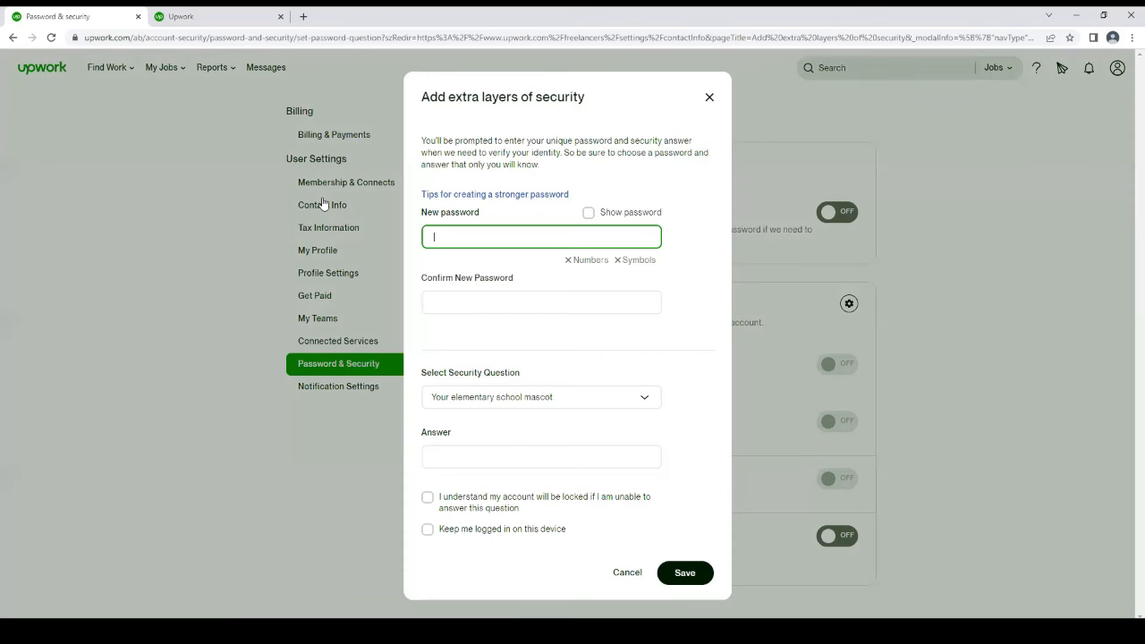
left_click(709, 98)
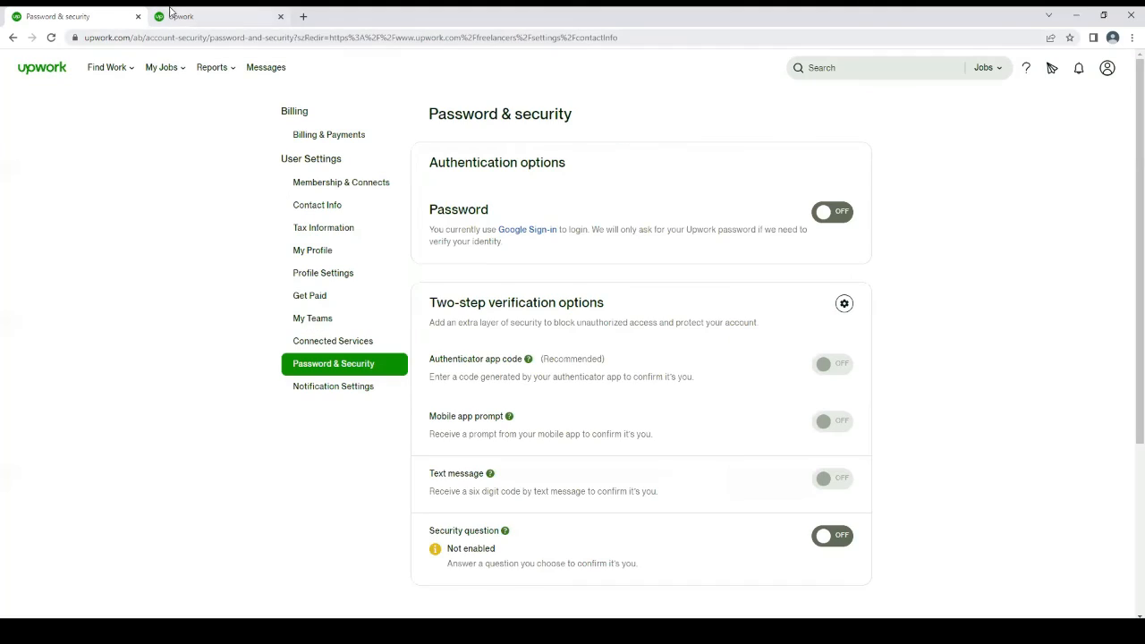
left_click(14, 38)
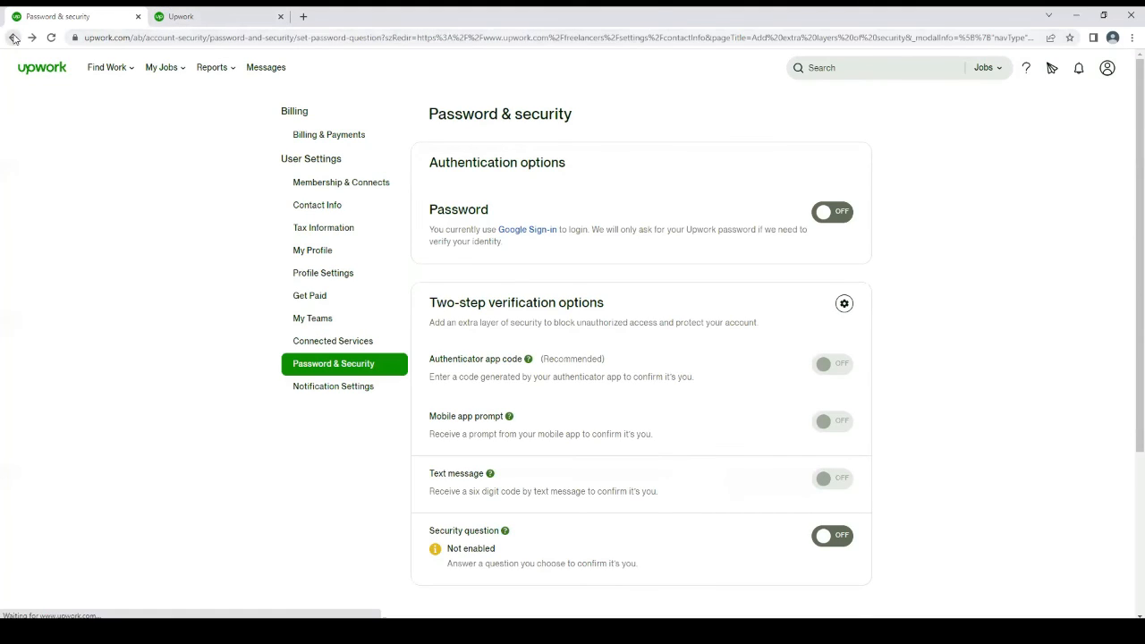
left_click(14, 38)
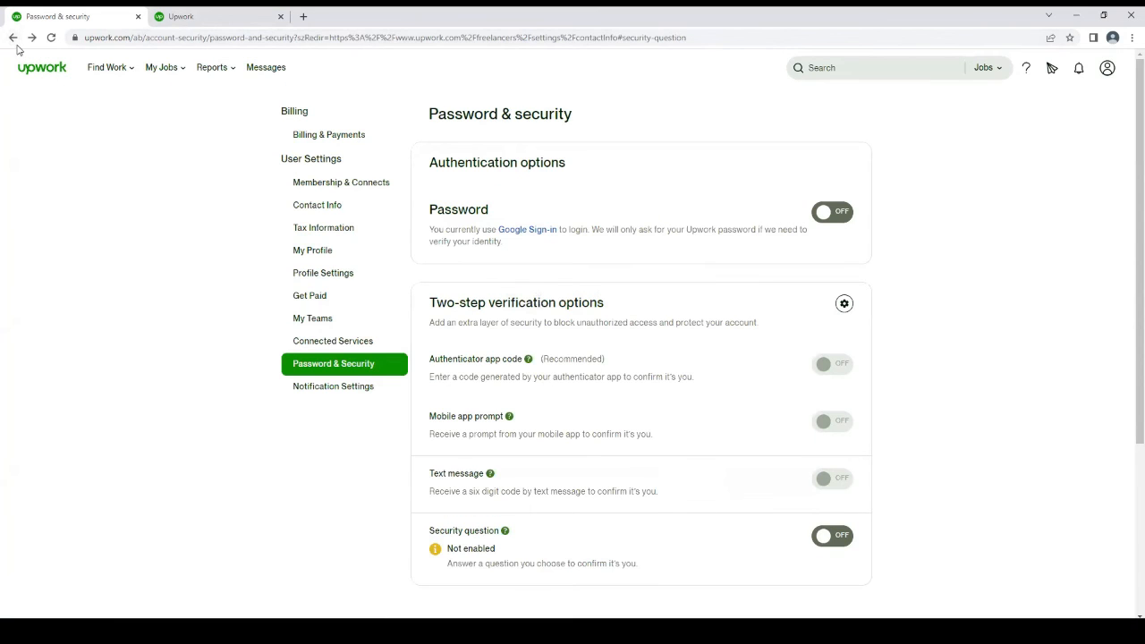
right_click(15, 38)
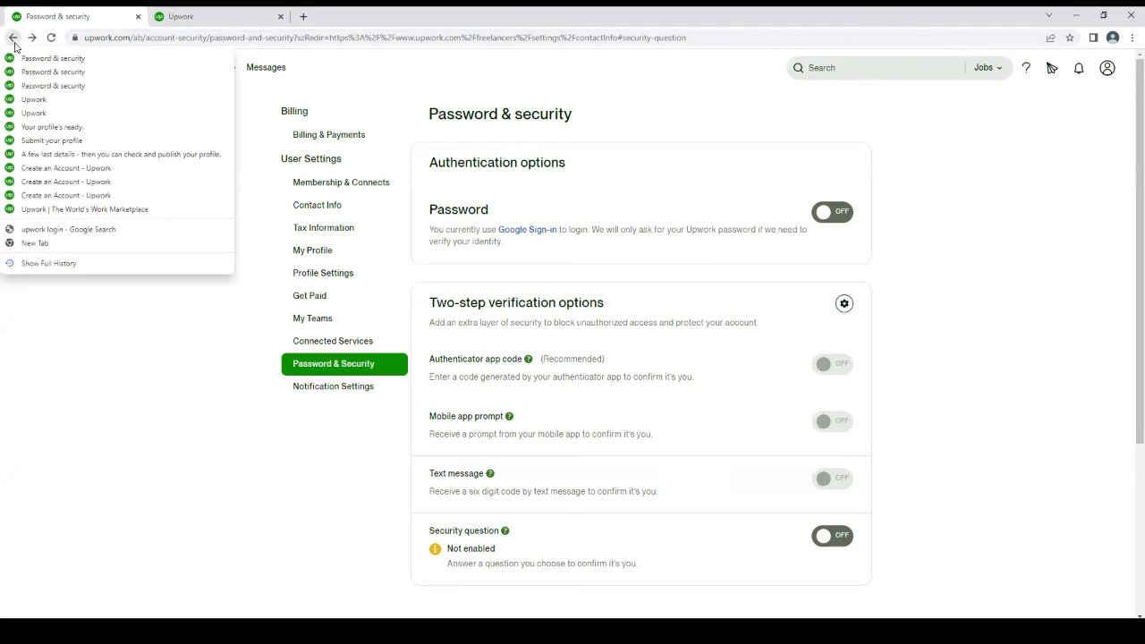
left_click(32, 103)
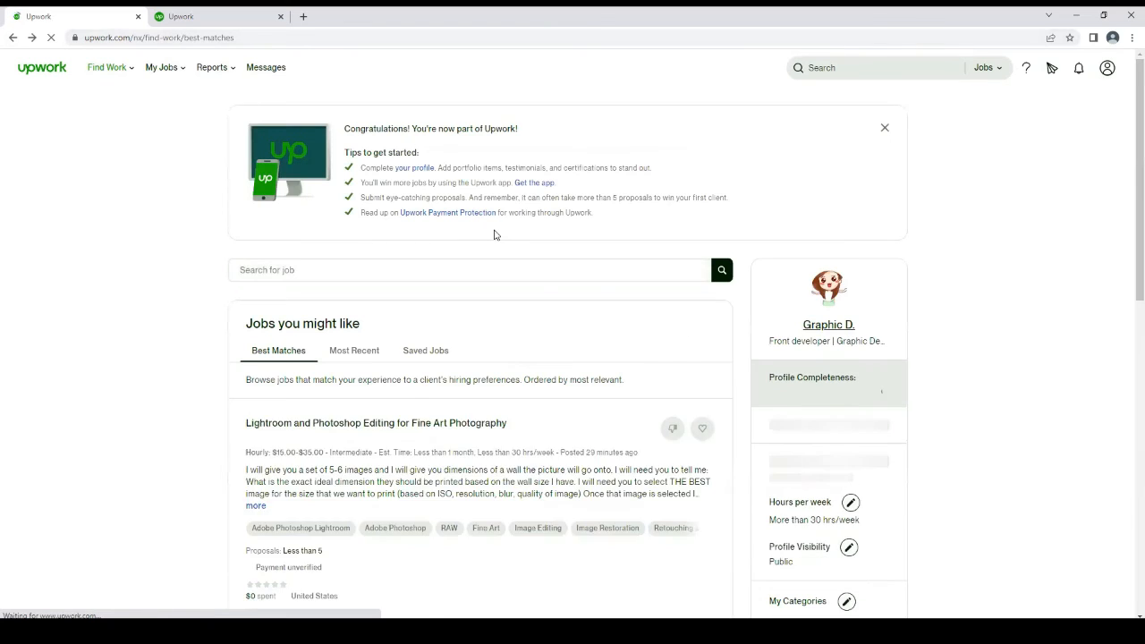
Review the best-matches job listings and the profile settings shown beside the feed
scroll(1128, 231, "down", 3)
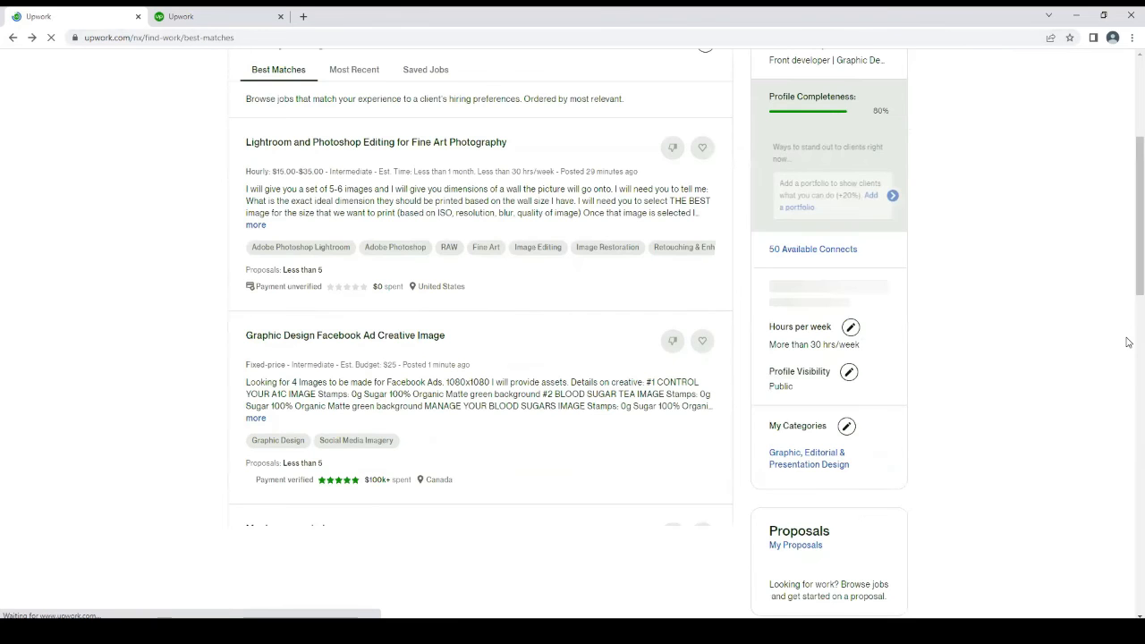
scroll(1126, 337, "down", 5)
scroll(1128, 358, "down", 5)
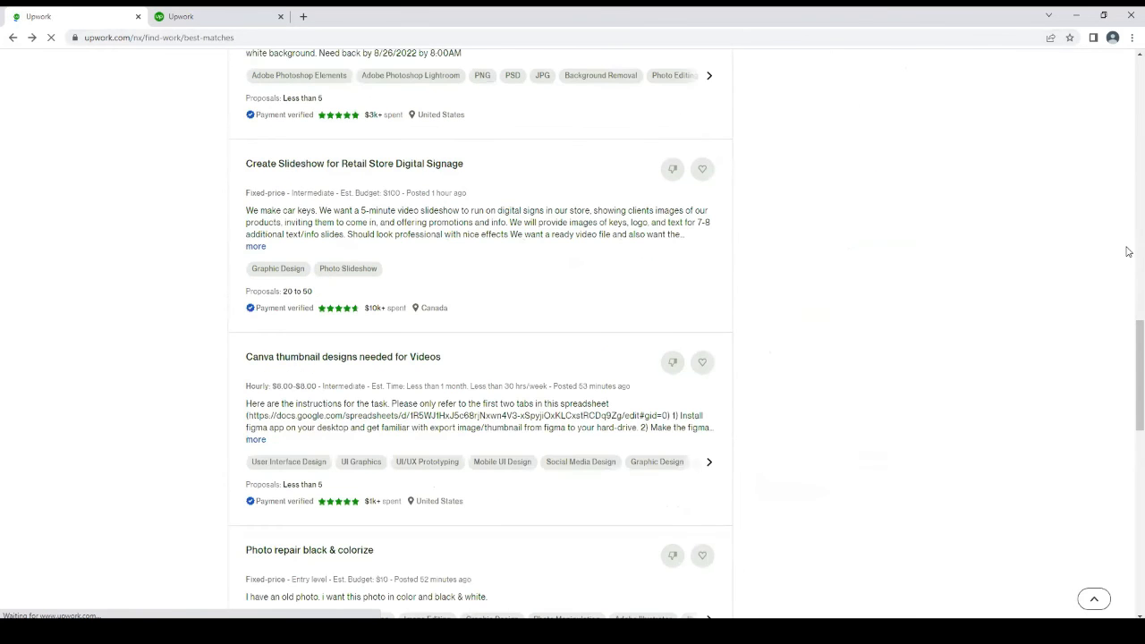
scroll(1127, 232, "up", 10)
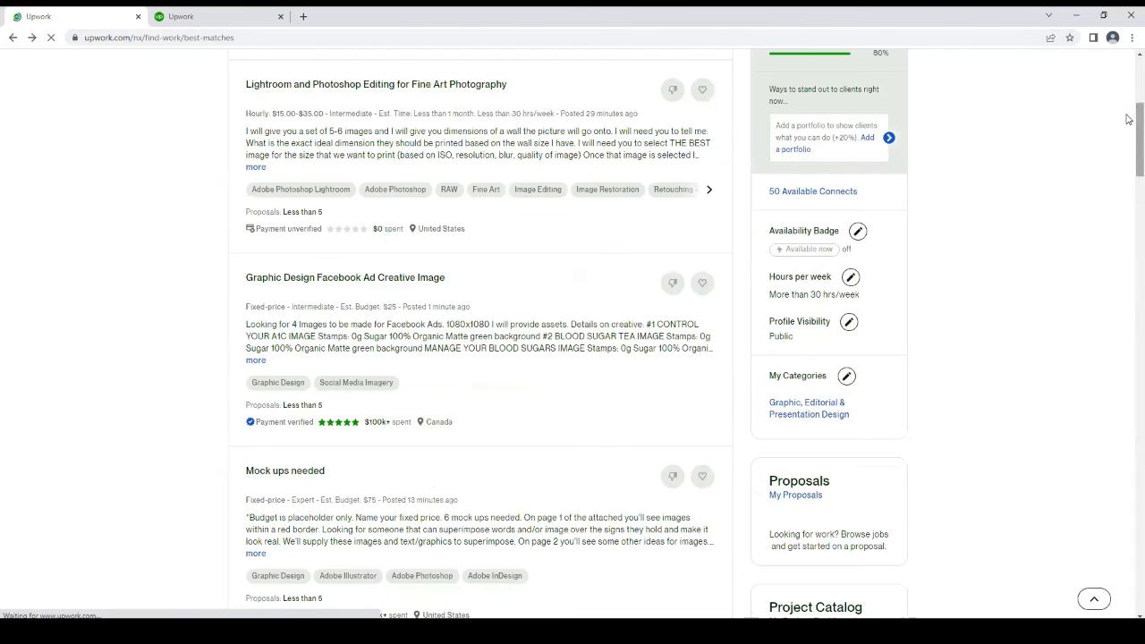
scroll(1124, 116, "up", 4)
scroll(1114, 125, "down", 10)
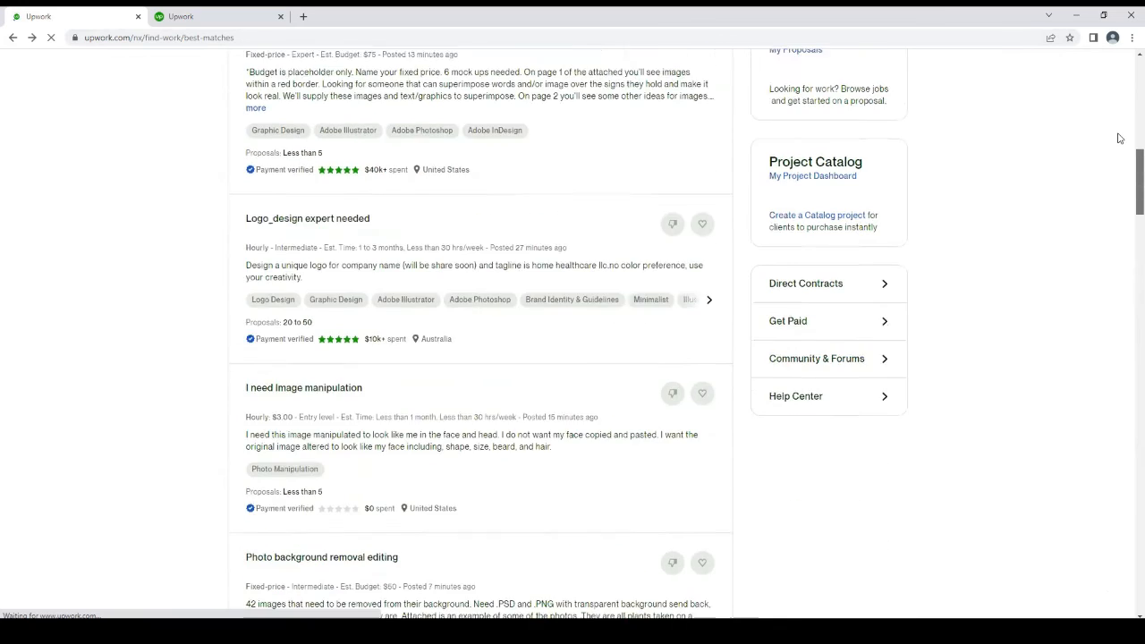
scroll(1116, 133, "up", 2)
scroll(1091, 56, "up", 10)
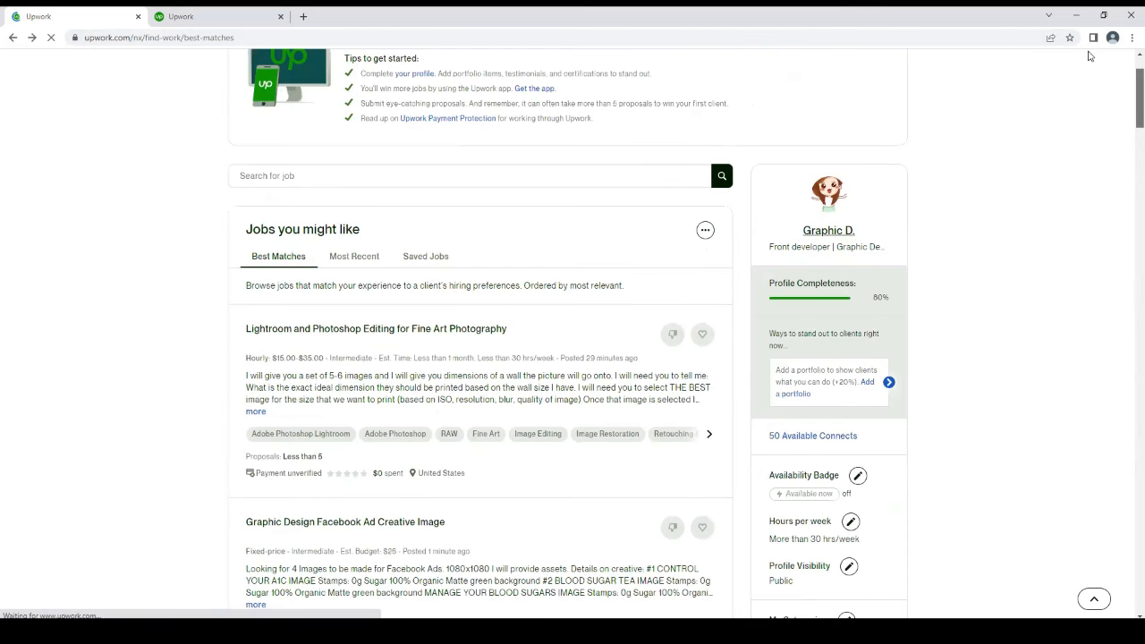
scroll(1096, 67, "down", 1)
scroll(1094, 49, "up", 2)
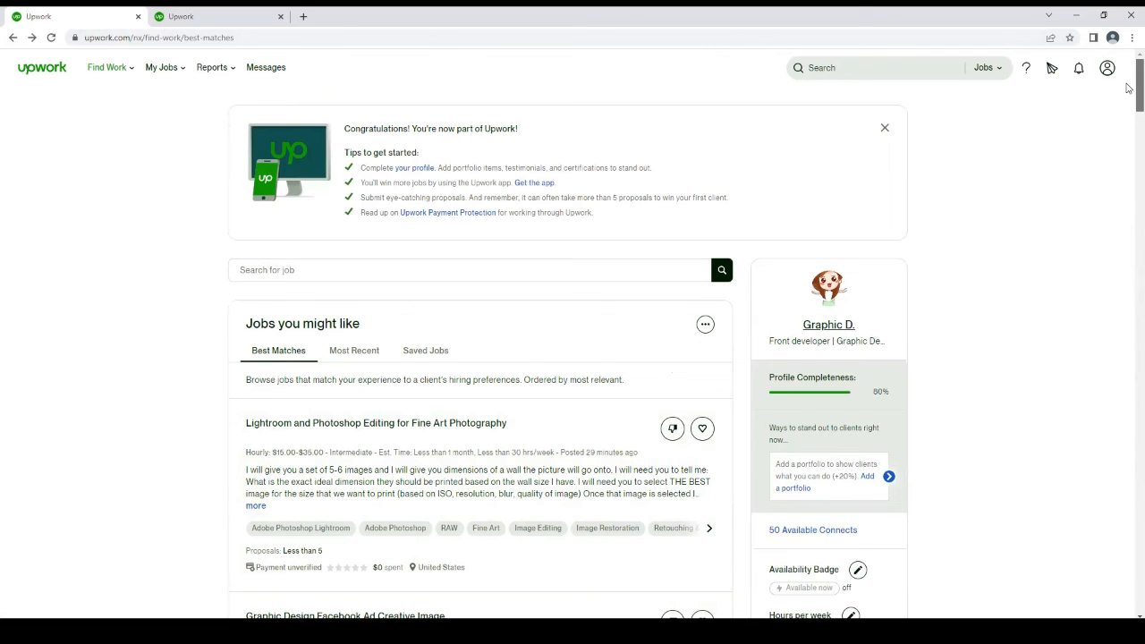
scroll(1128, 87, "down", 2)
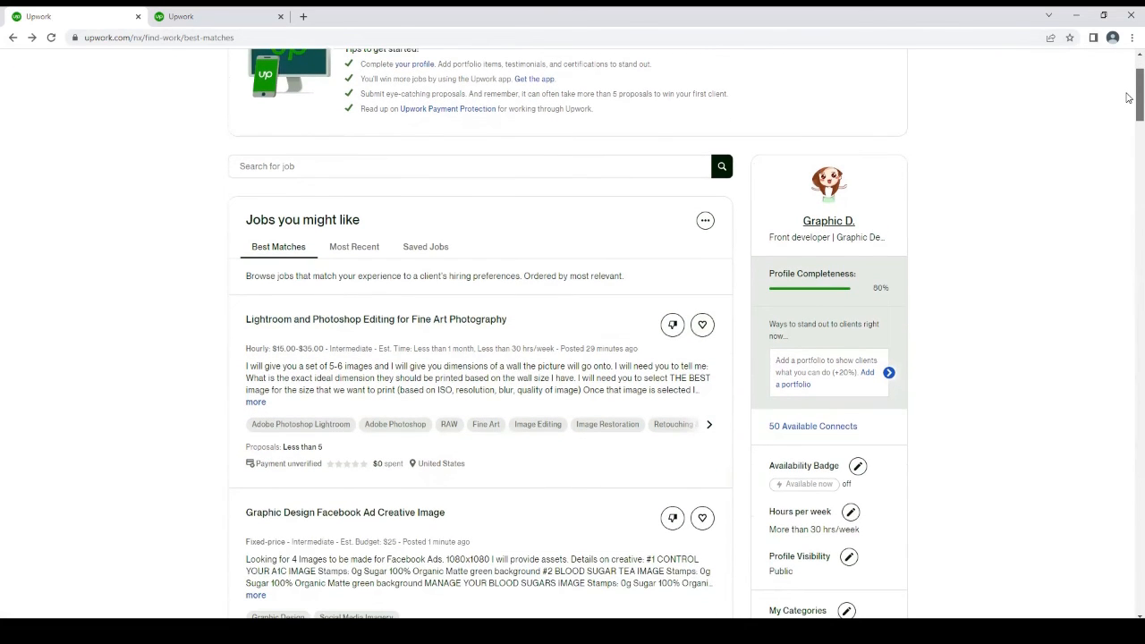
scroll(1128, 117, "down", 2)
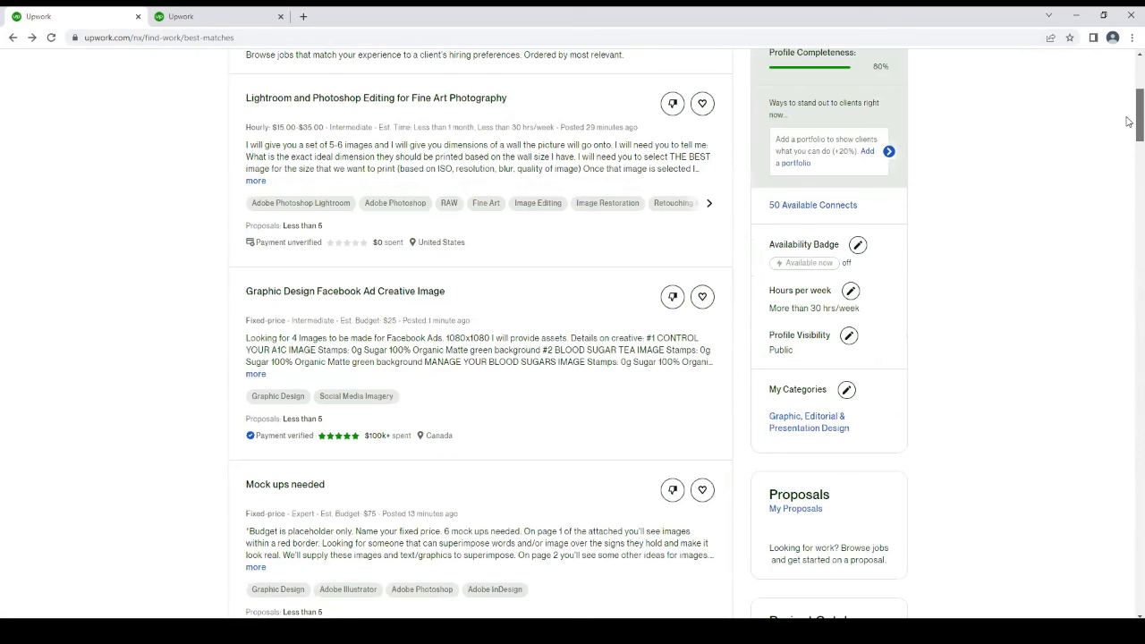
scroll(1129, 121, "down", 1)
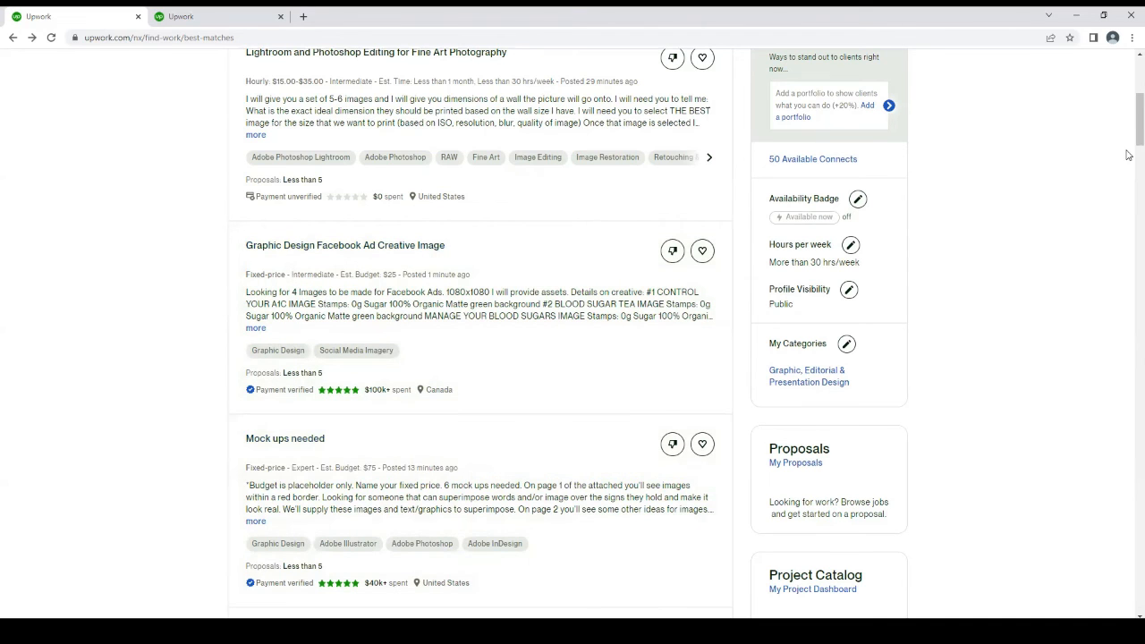
scroll(1128, 102, "down", 2)
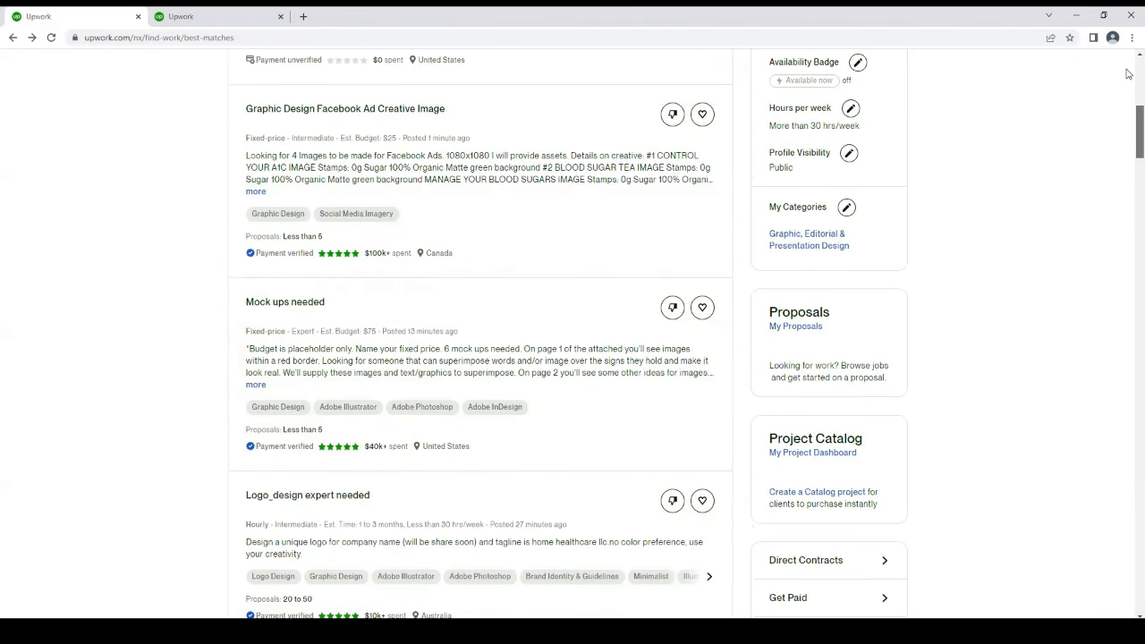
scroll(1129, 76, "up", 6)
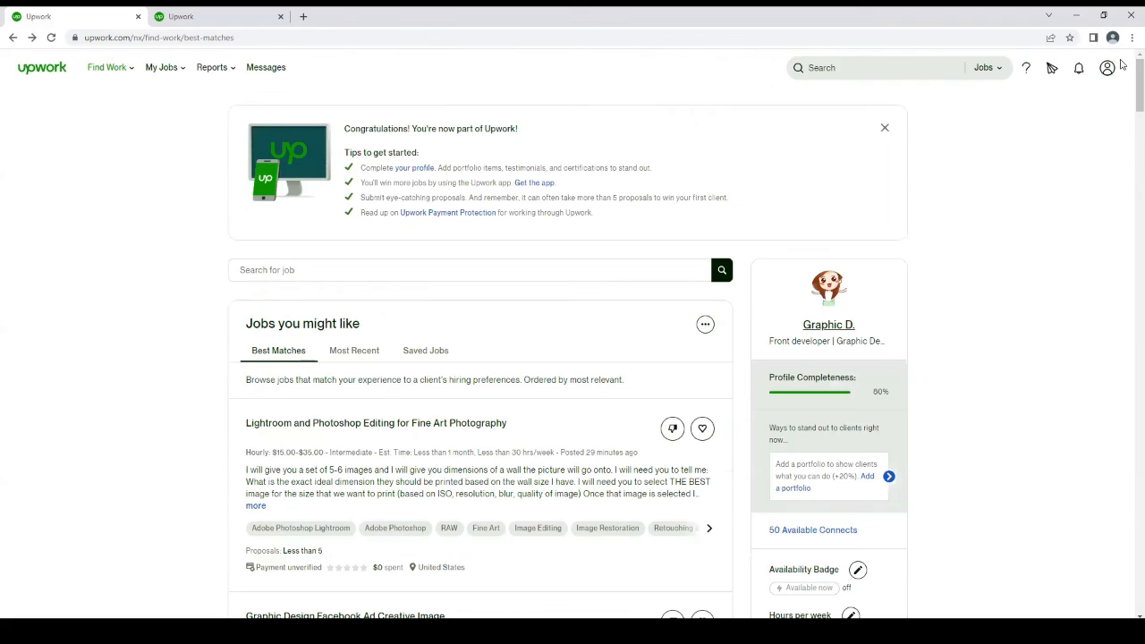
scroll(1129, 115, "down", 4)
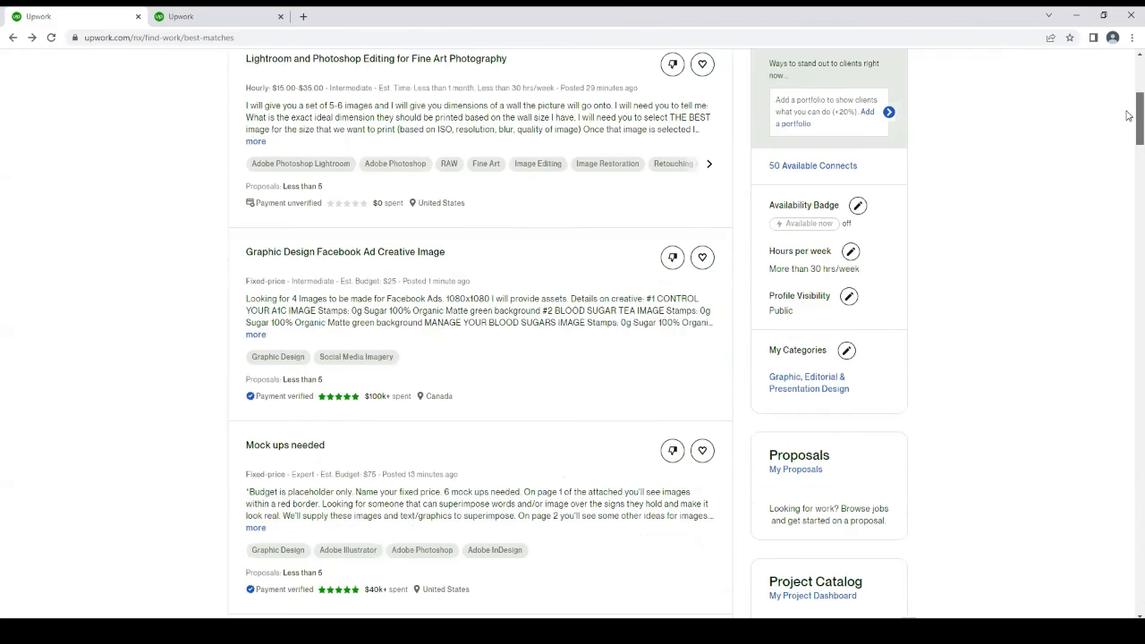
scroll(1128, 115, "down", 1)
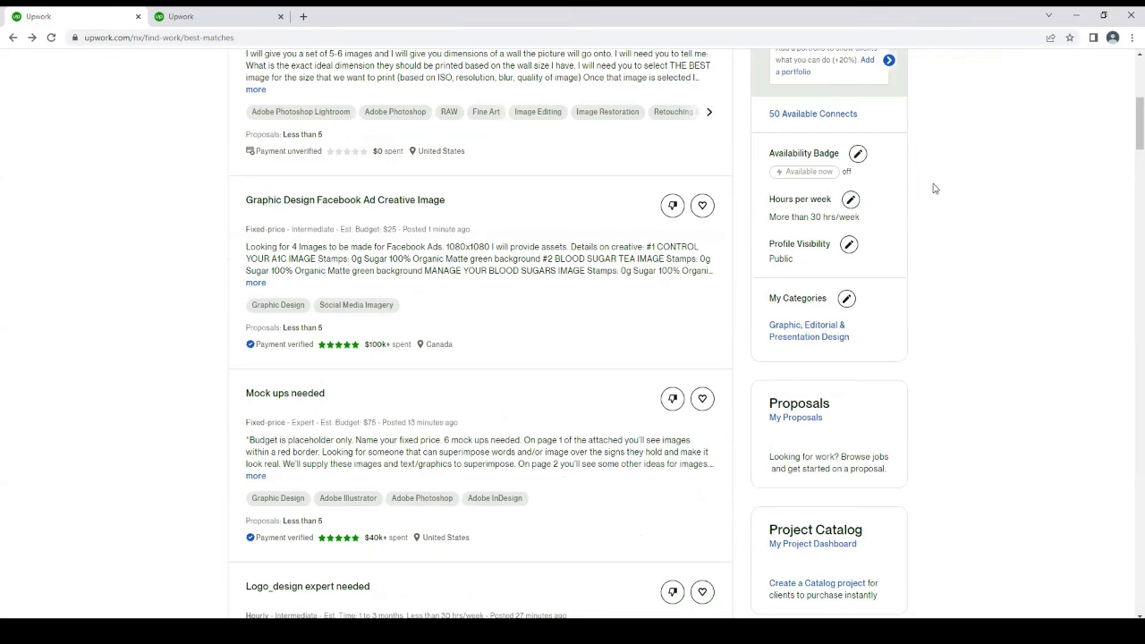
Turn on the availability badge with a raised weekly Connects maximum and dismiss the confirmation
scroll(1128, 127, "up", 2)
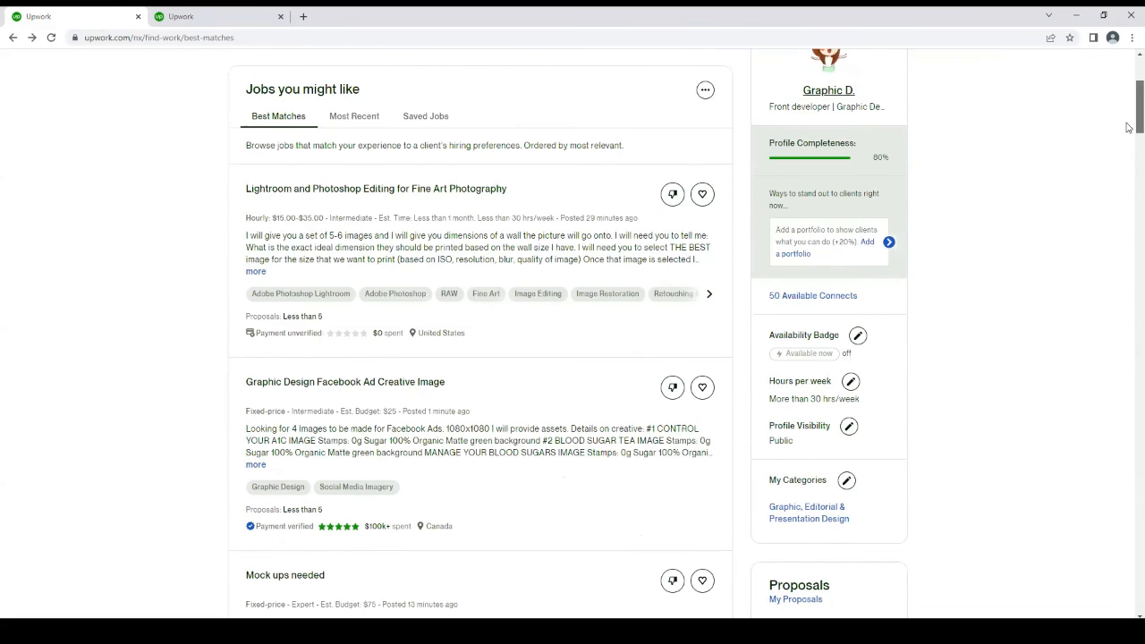
scroll(1129, 128, "up", 1)
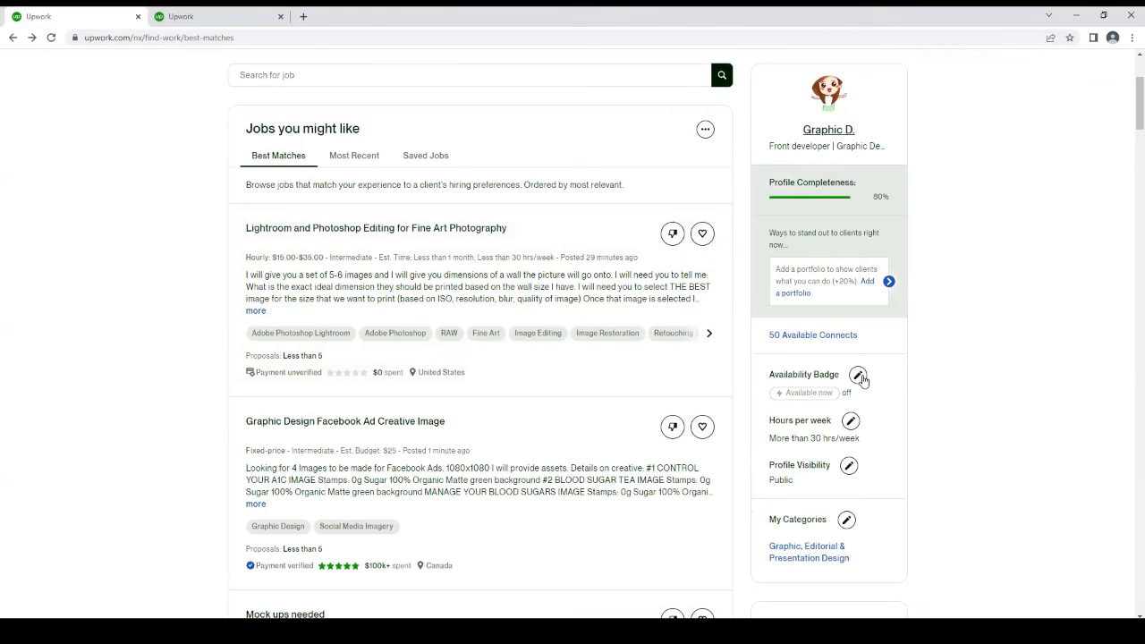
left_click(858, 377)
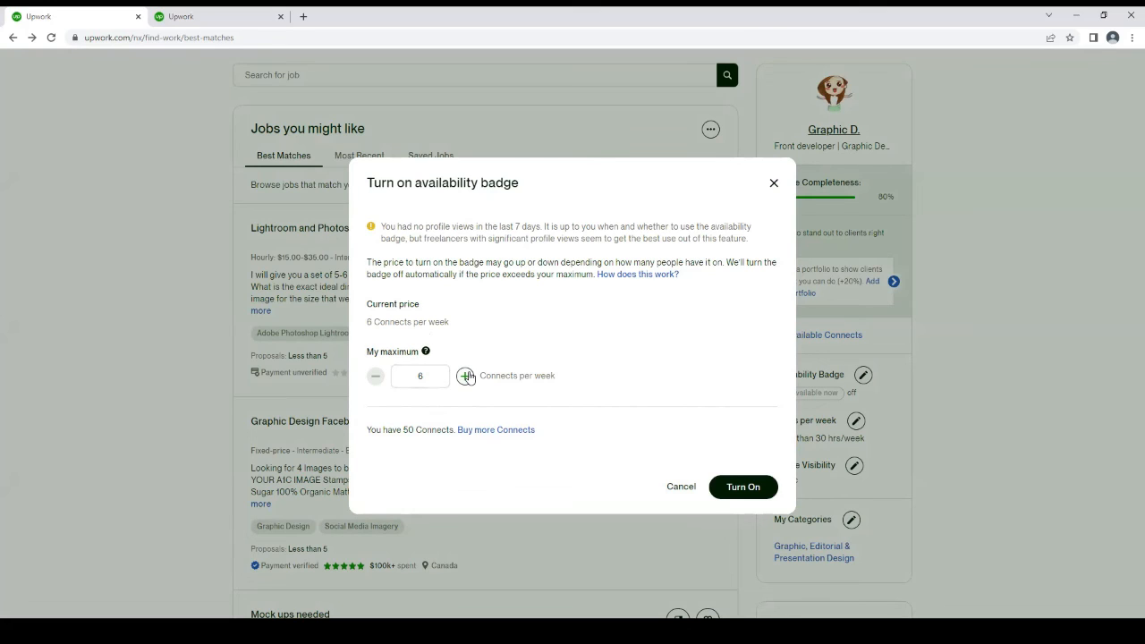
left_click(466, 376)
left_click(466, 376)
left_click(726, 486)
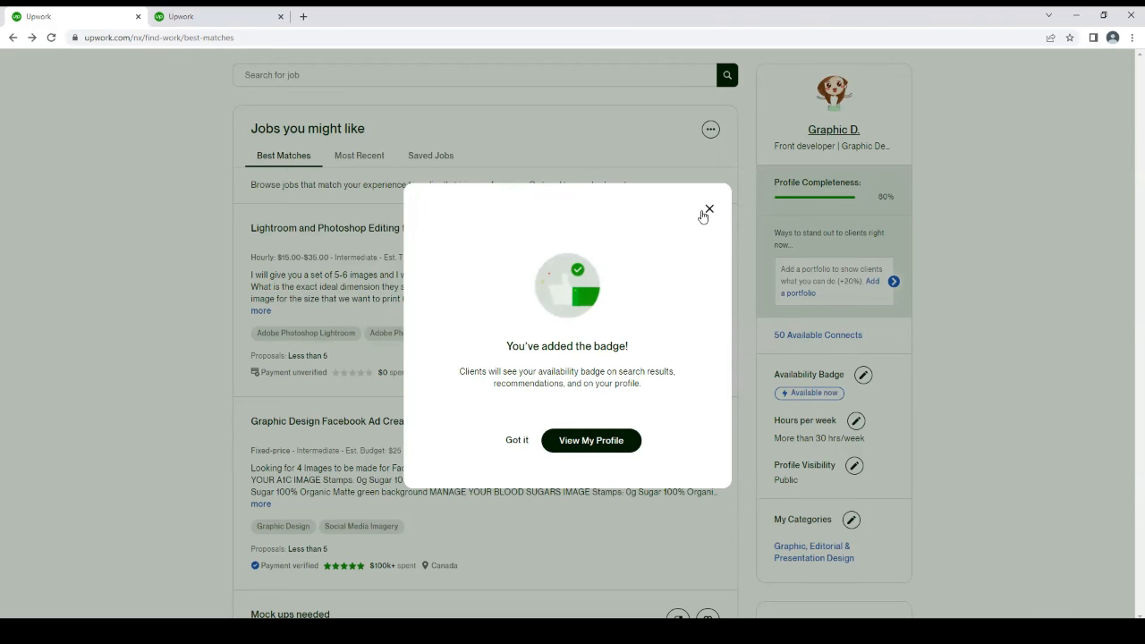
left_click(707, 211)
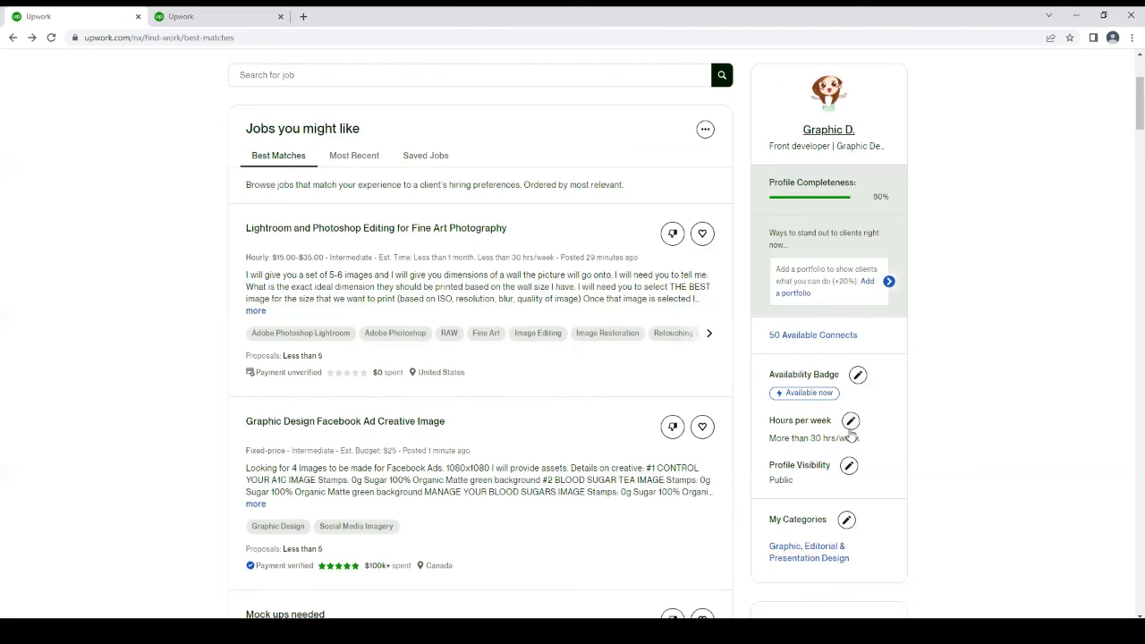
Save the weekly availability as More than 30 hrs/week
left_click(850, 421)
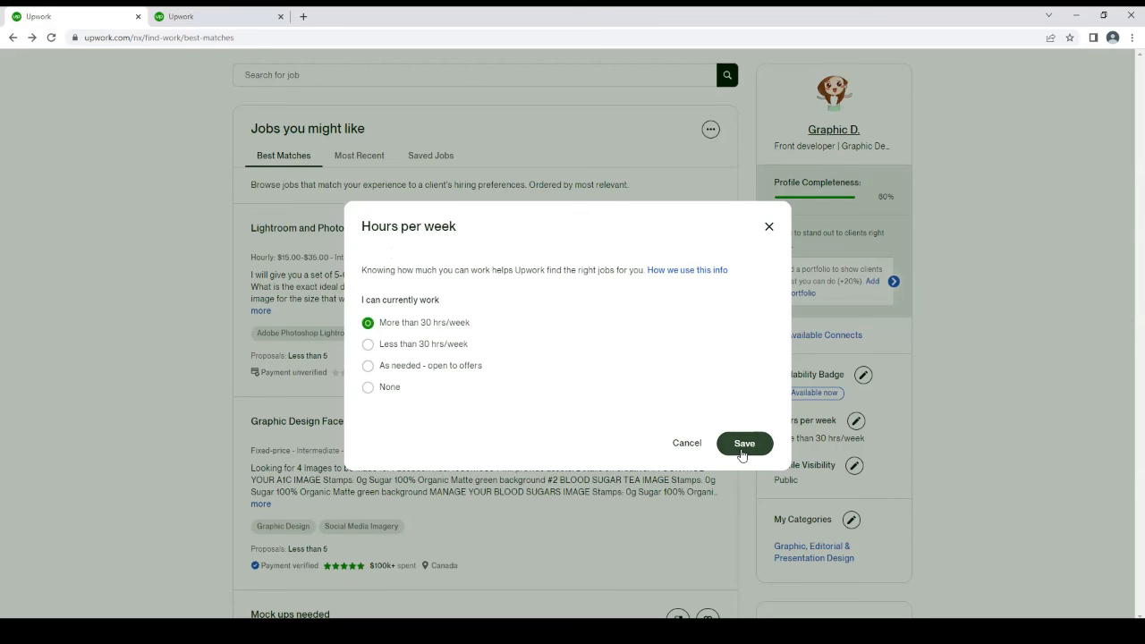
left_click(741, 451)
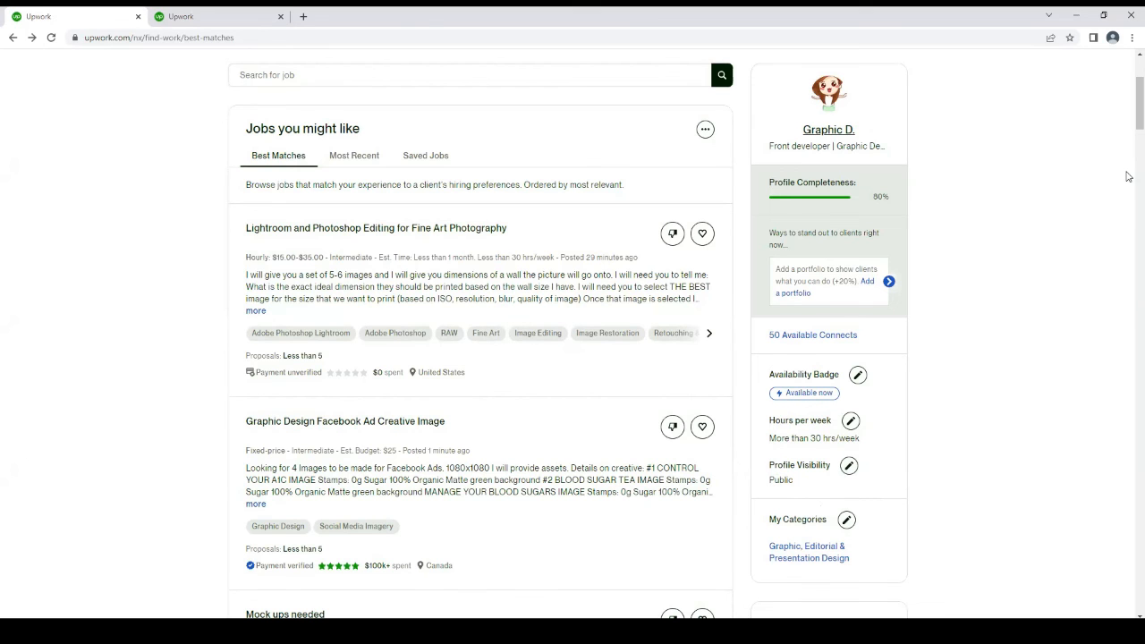
Search the job listings for "logo design", using the suggested search term
left_click_drag(1128, 103, 1128, 148)
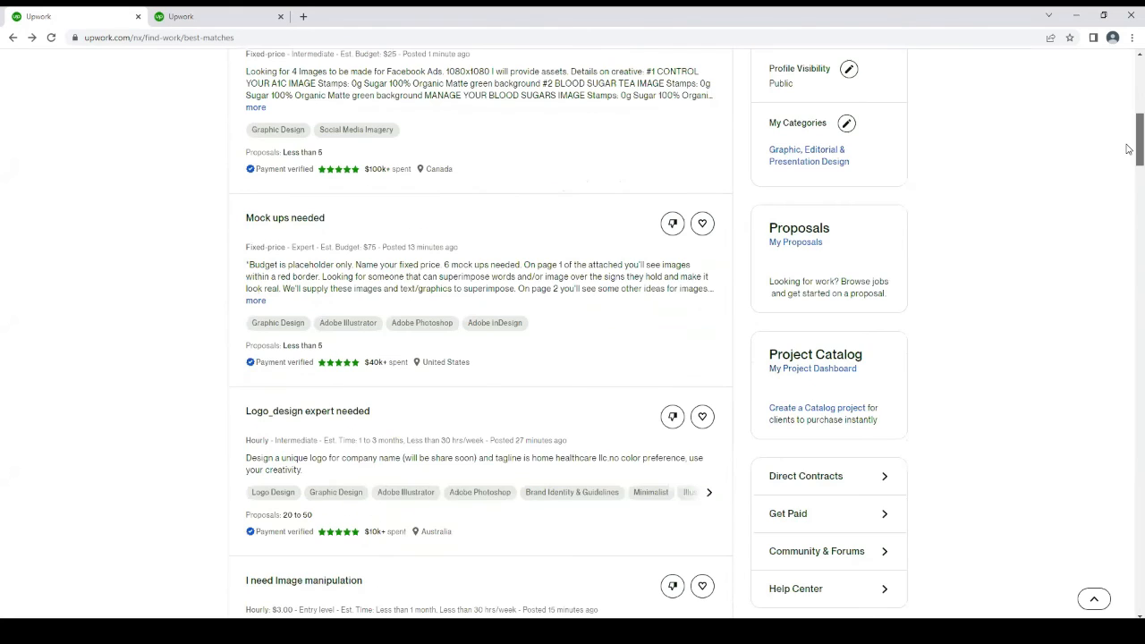
scroll(858, 186, "down", 1)
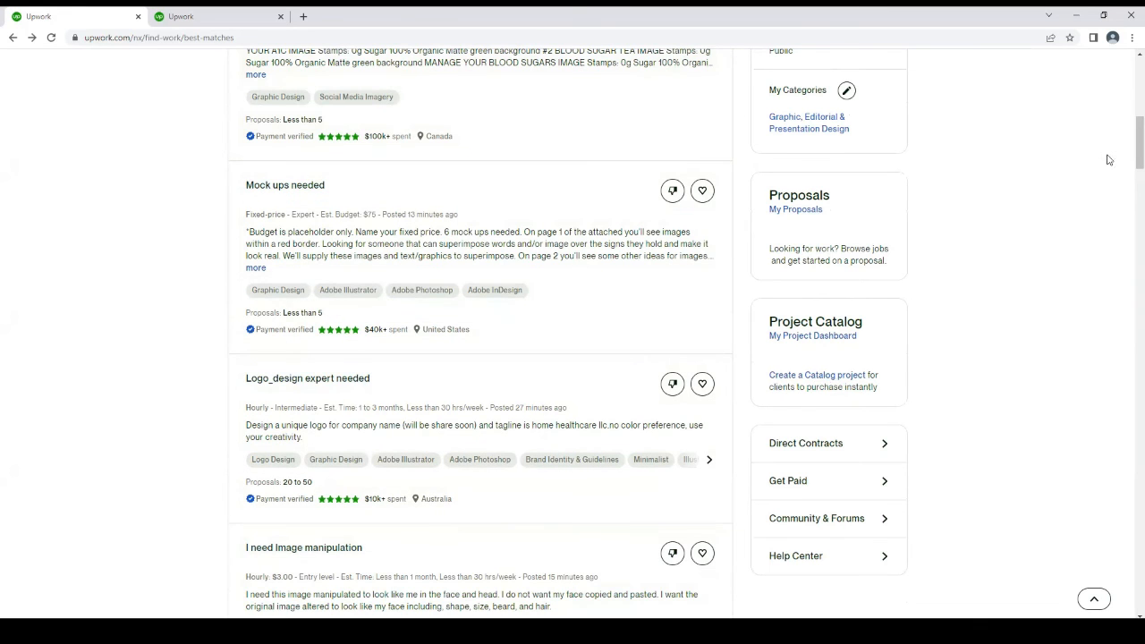
scroll(1127, 101, "up", 5)
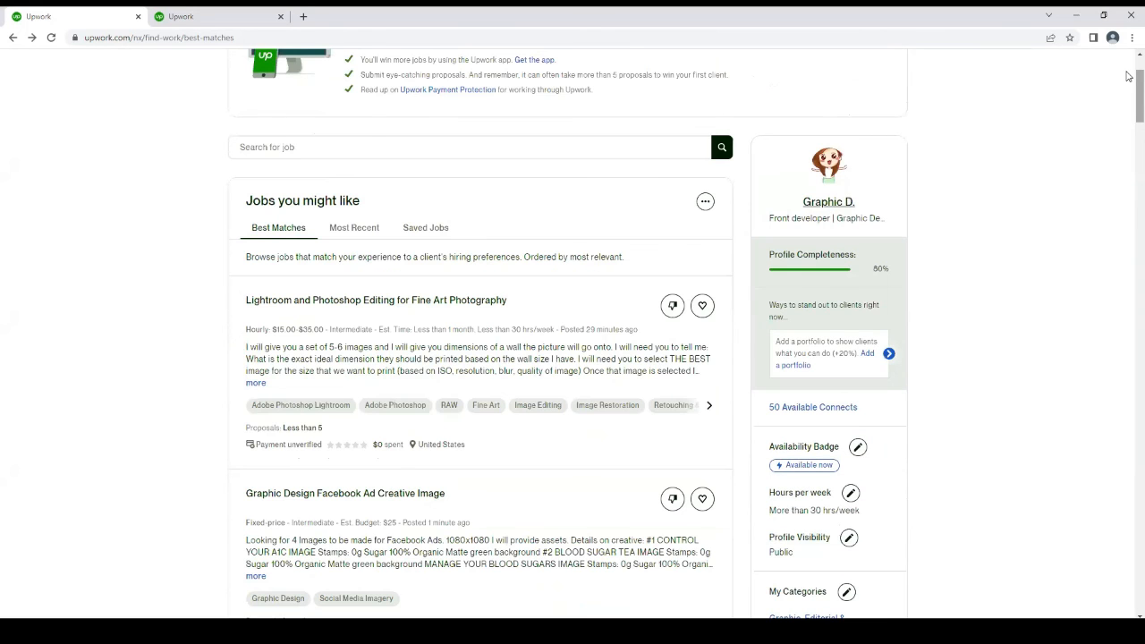
scroll(1128, 55, "up", 2)
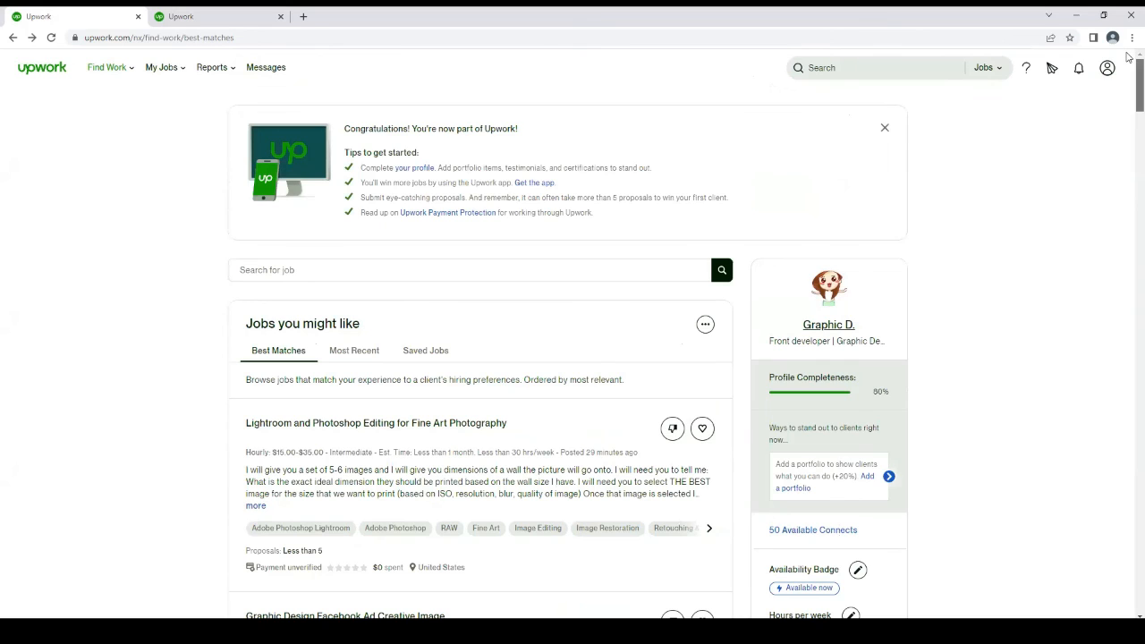
left_click(849, 64)
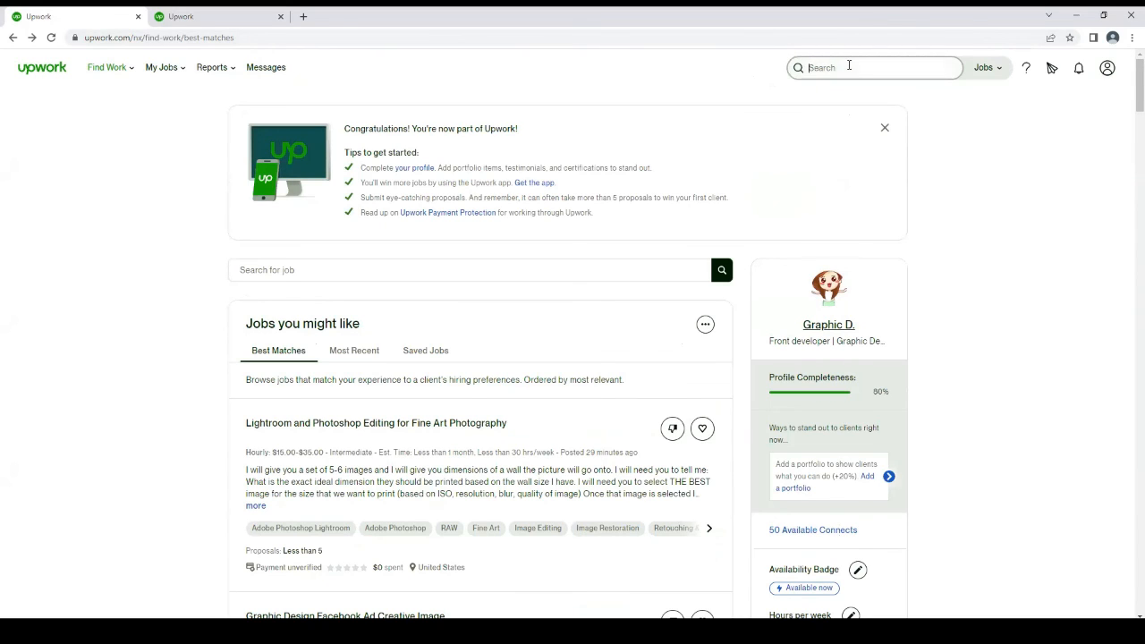
type("logo")
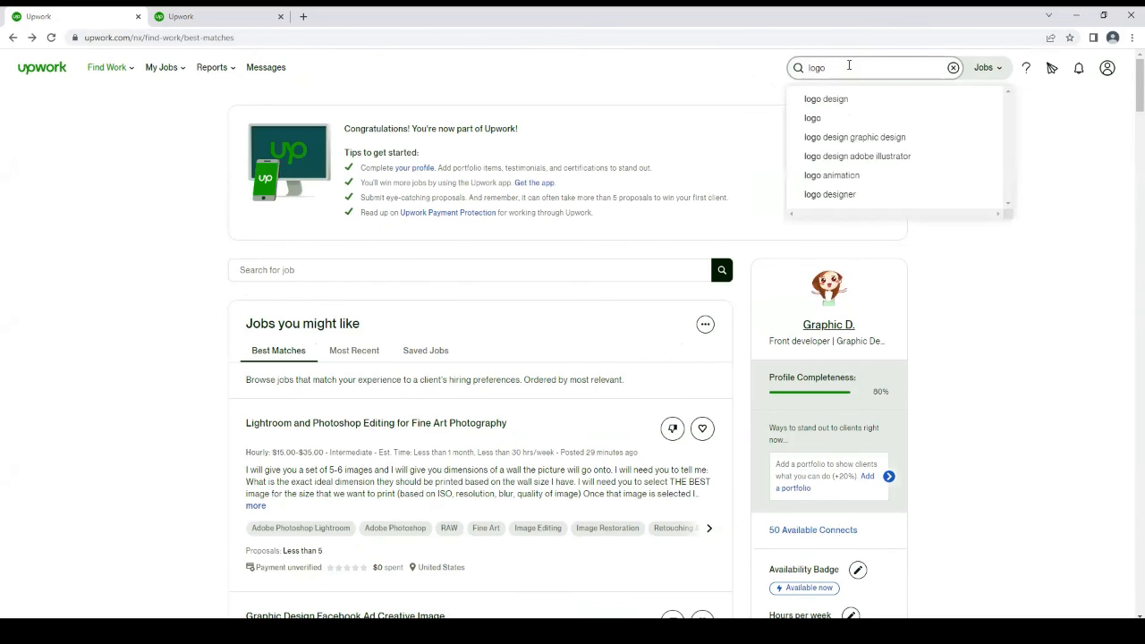
left_click(832, 99)
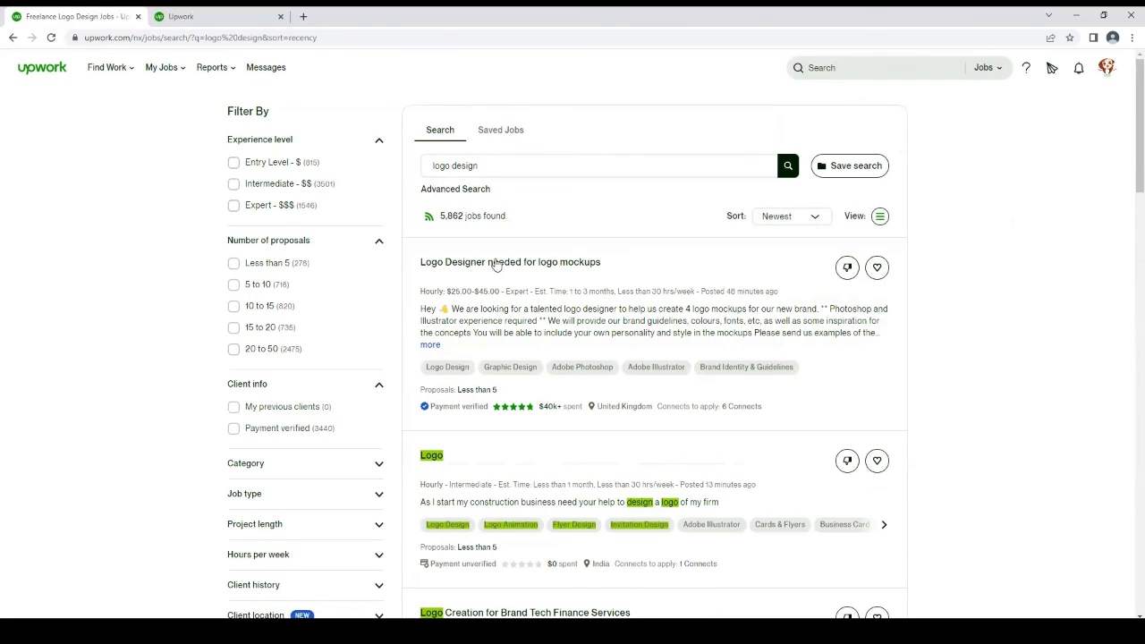
Filter the logo design job results to Entry Level experience and clients with verified payment
left_click(247, 162)
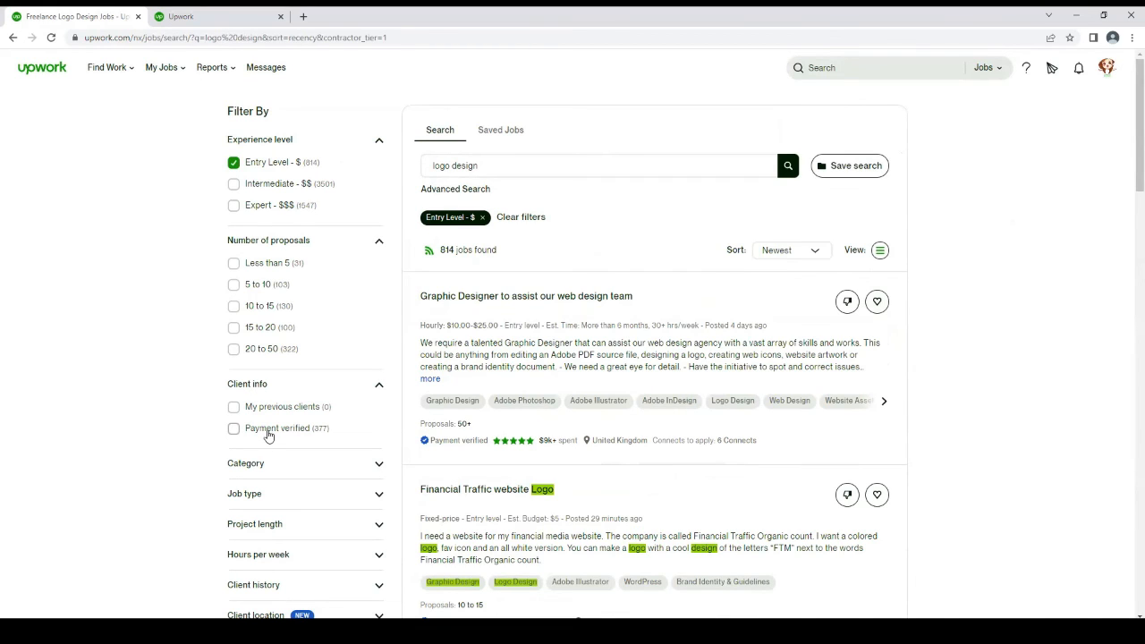
left_click(268, 432)
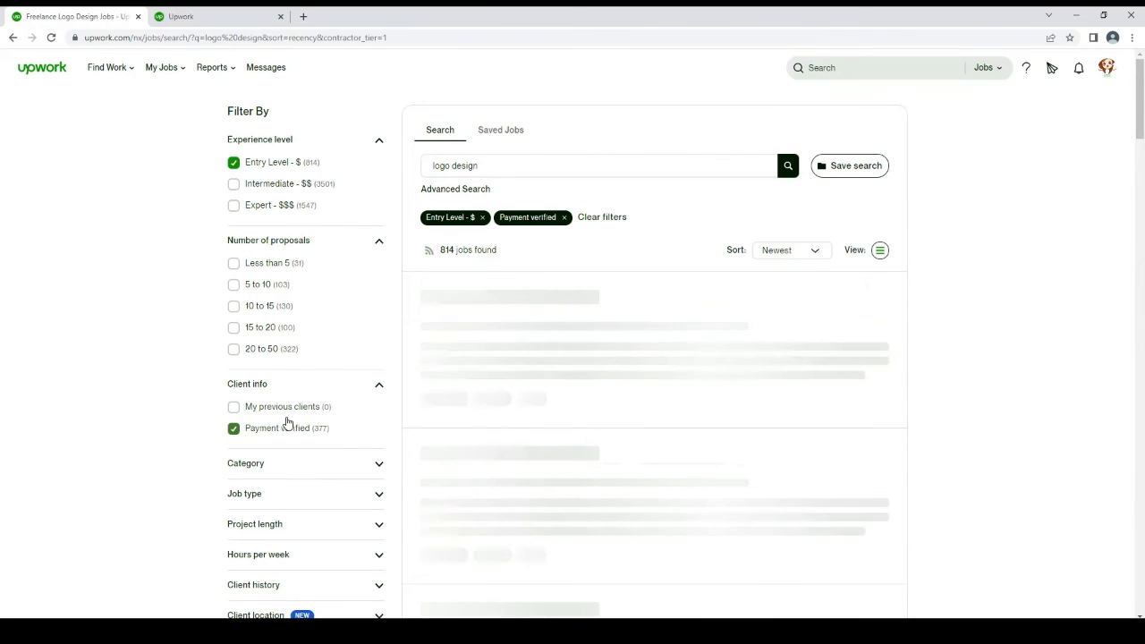
Expand the Category, Job type and Project length filters and examine the options each one offers
left_click(379, 466)
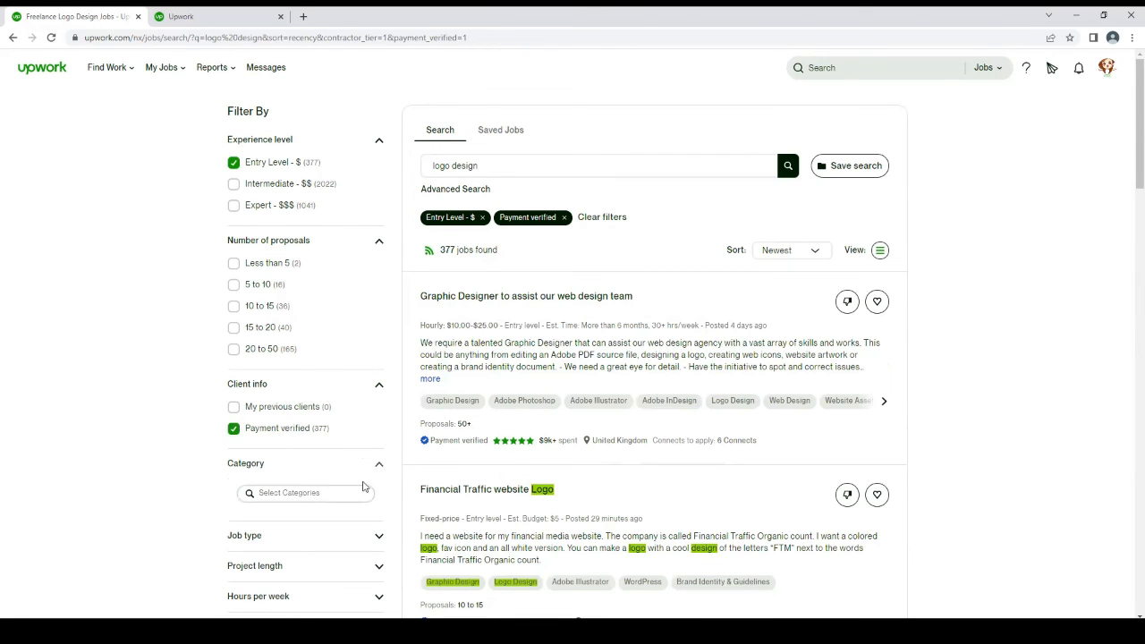
left_click(338, 536)
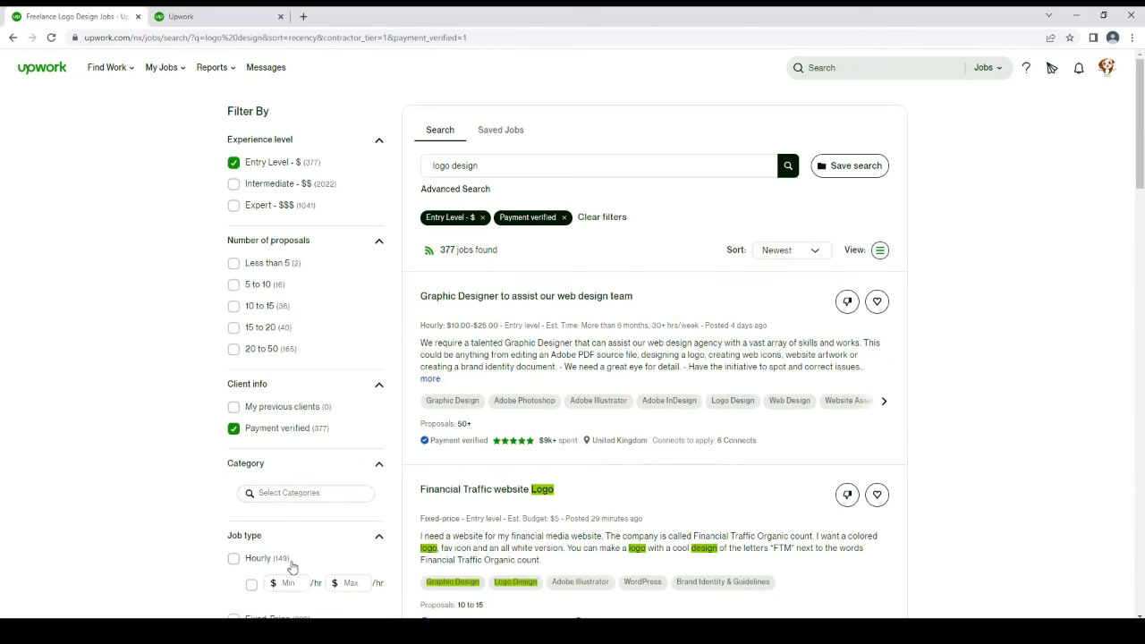
scroll(661, 179, "down", 5)
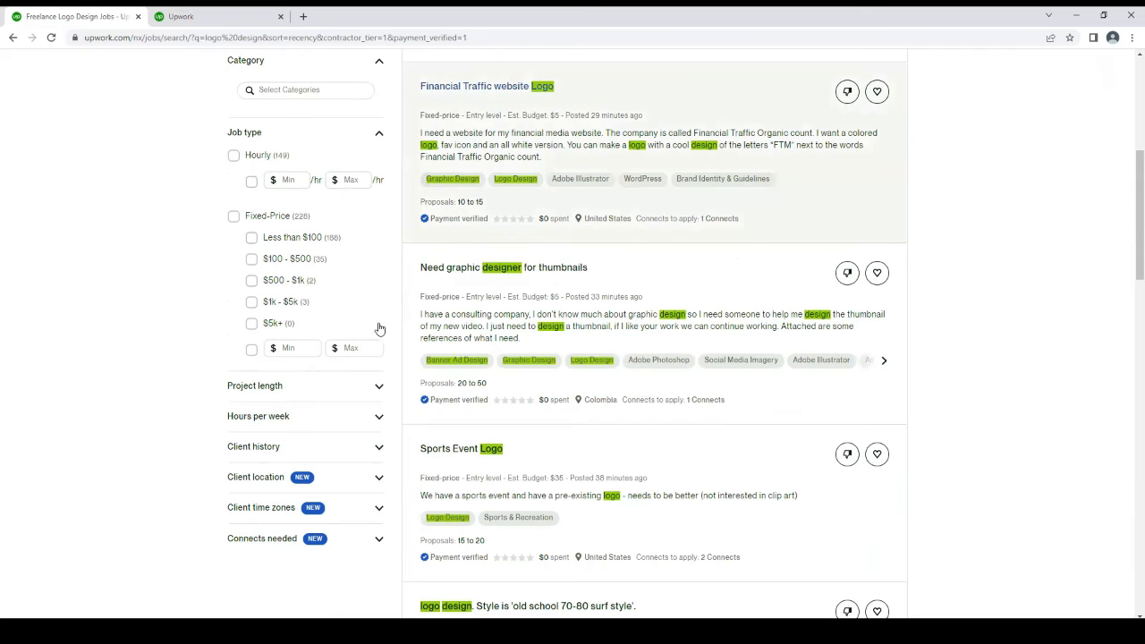
left_click(332, 386)
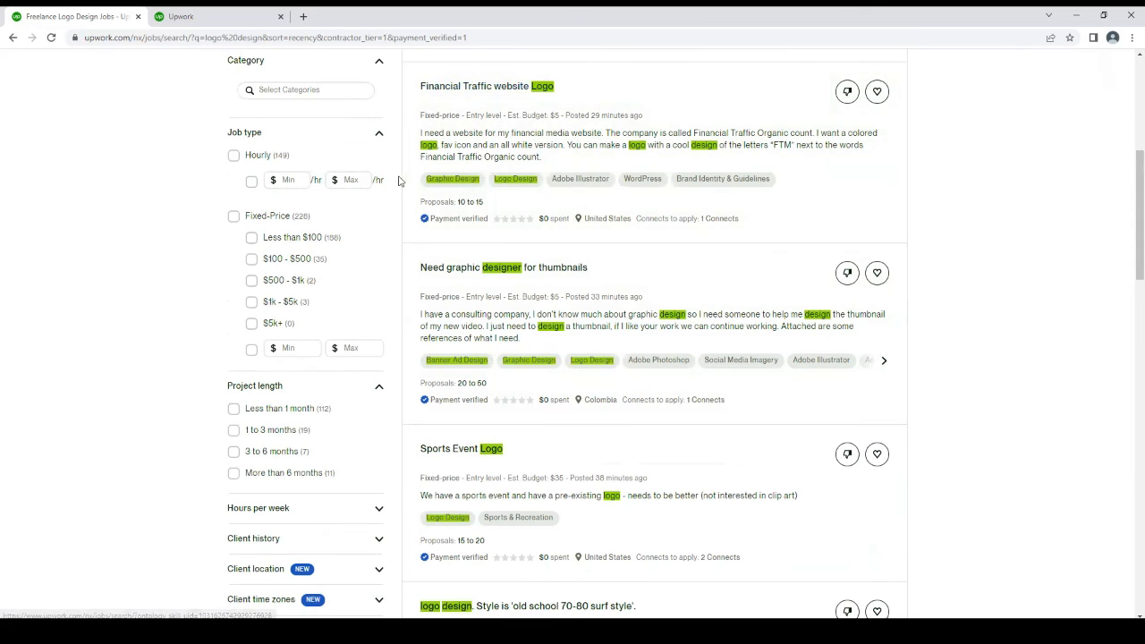
scroll(1127, 143, "up", 5)
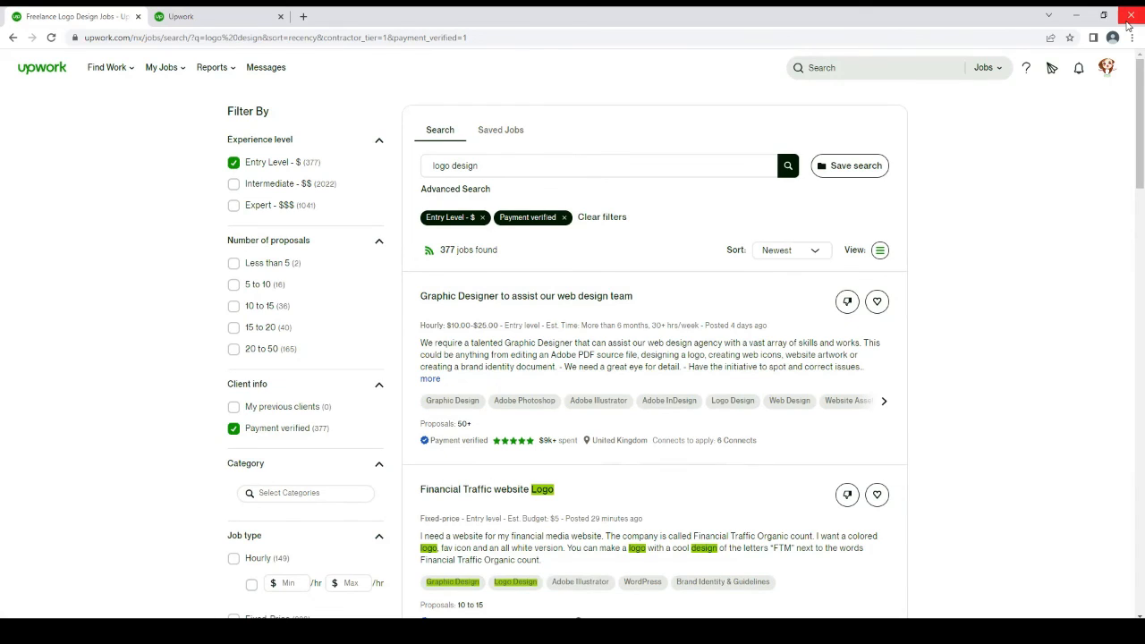
Look through the filtered logo design job listings to the end of the first results page and return to the start
scroll(1128, 315, "down", 5)
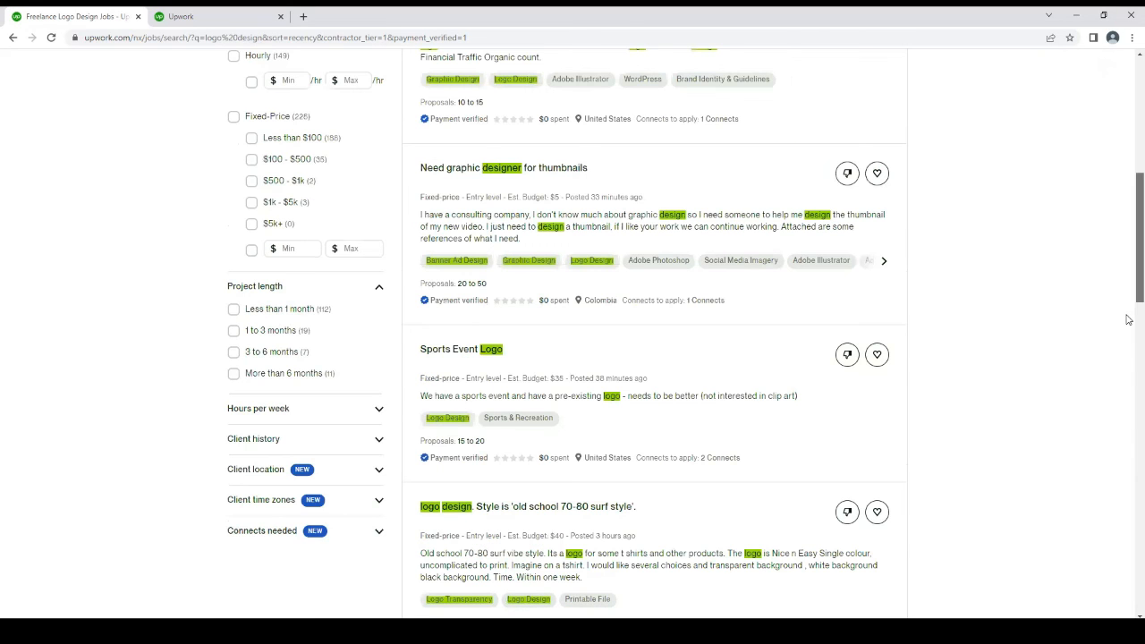
scroll(1129, 319, "down", 15)
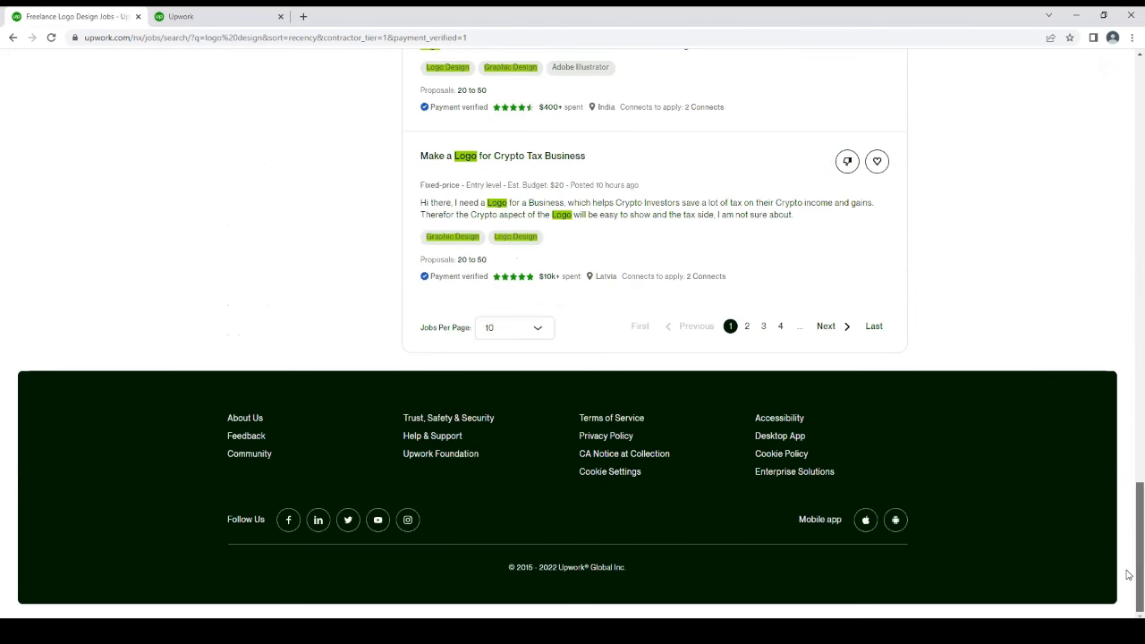
scroll(1129, 362, "up", 20)
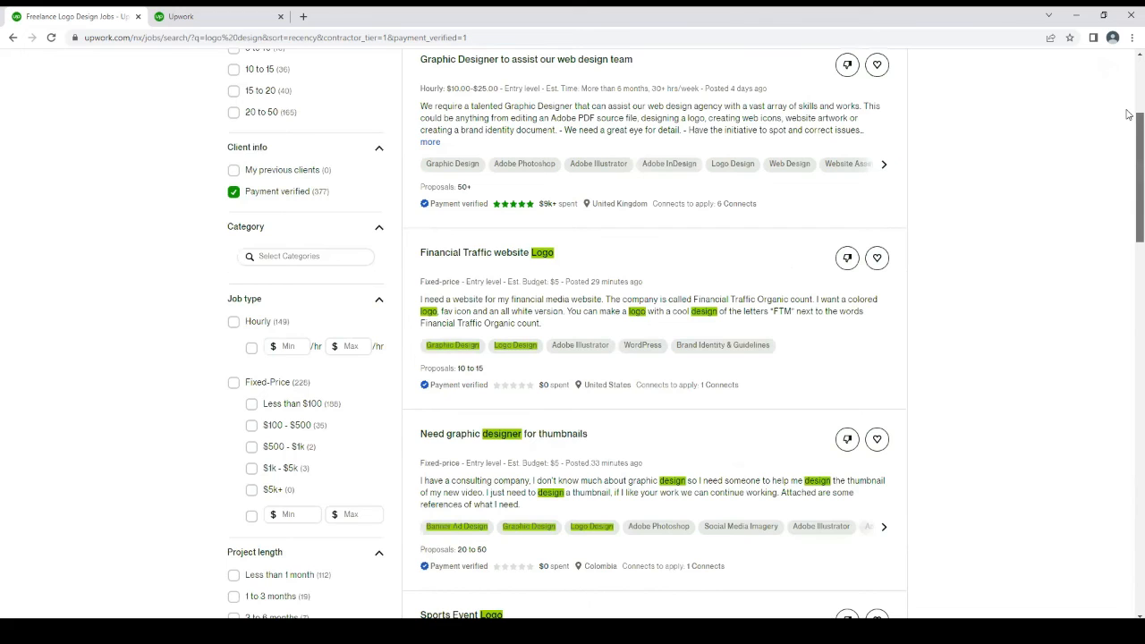
scroll(1129, 114, "up", 2)
scroll(1128, 77, "up", 1)
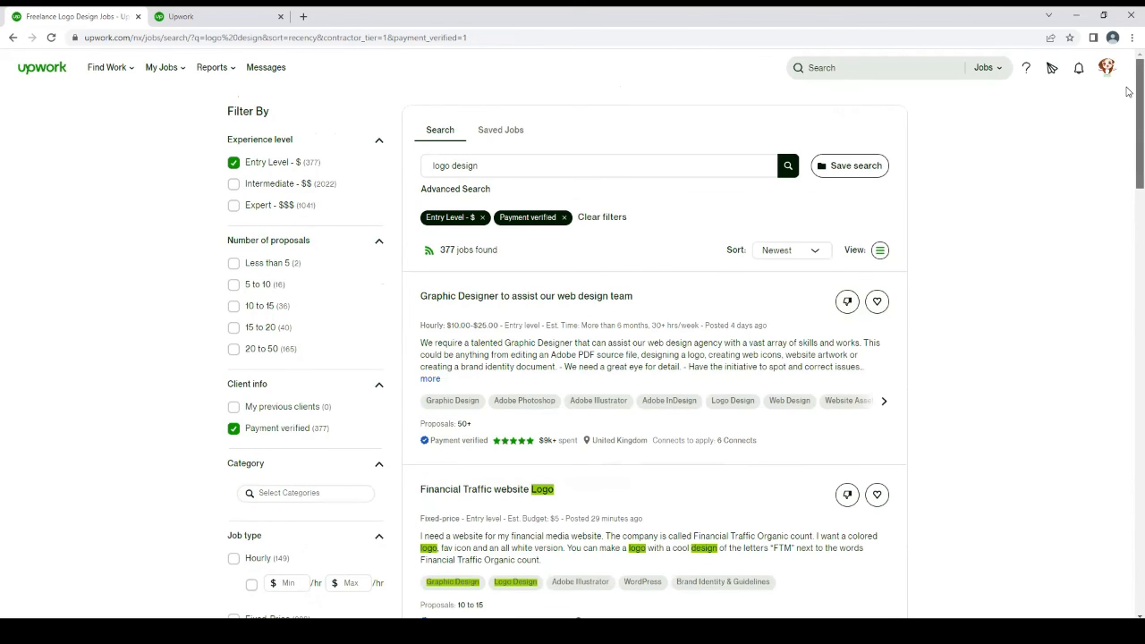
scroll(1131, 114, "down", 2)
scroll(1127, 90, "up", 2)
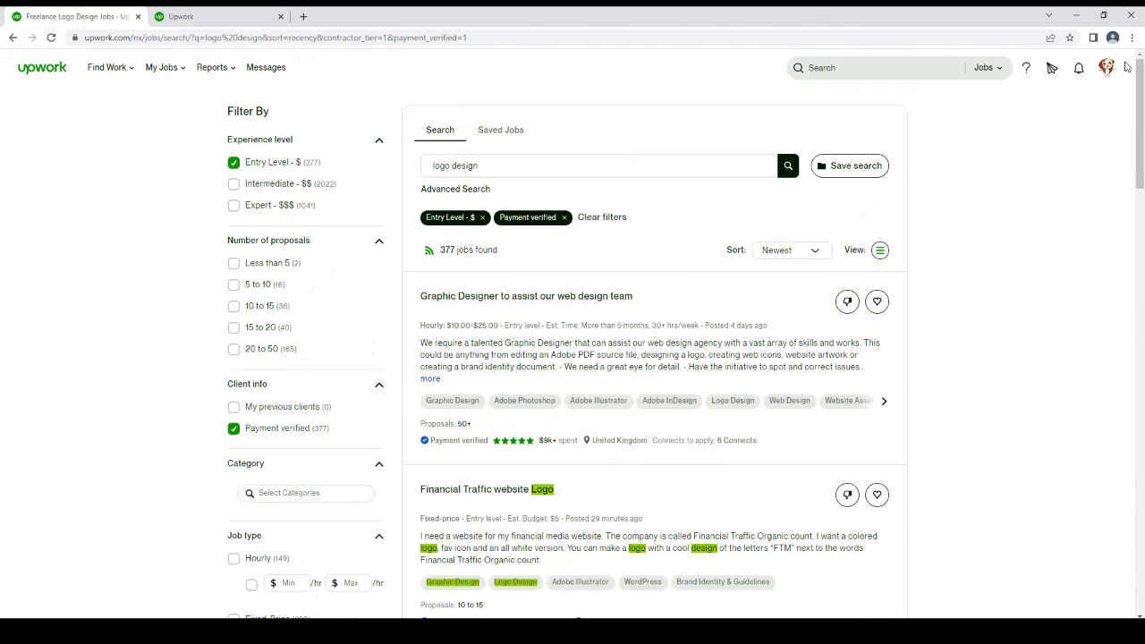